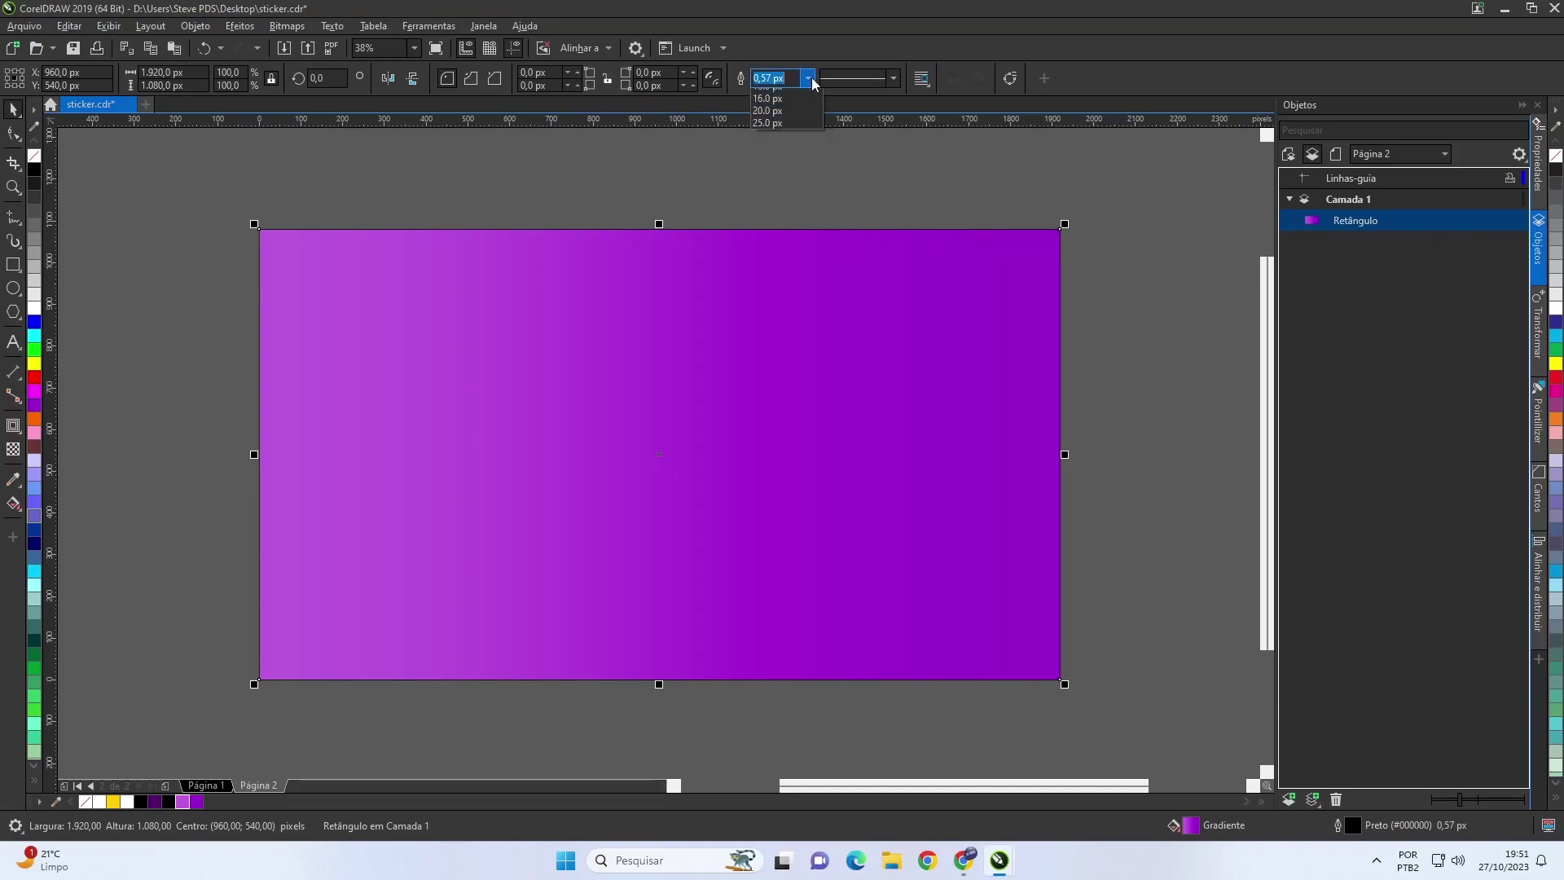
Remove the outline from the purple gradient rectangle and lock it as the background
{"action": "left_click", "coordinate": [778, 95]}
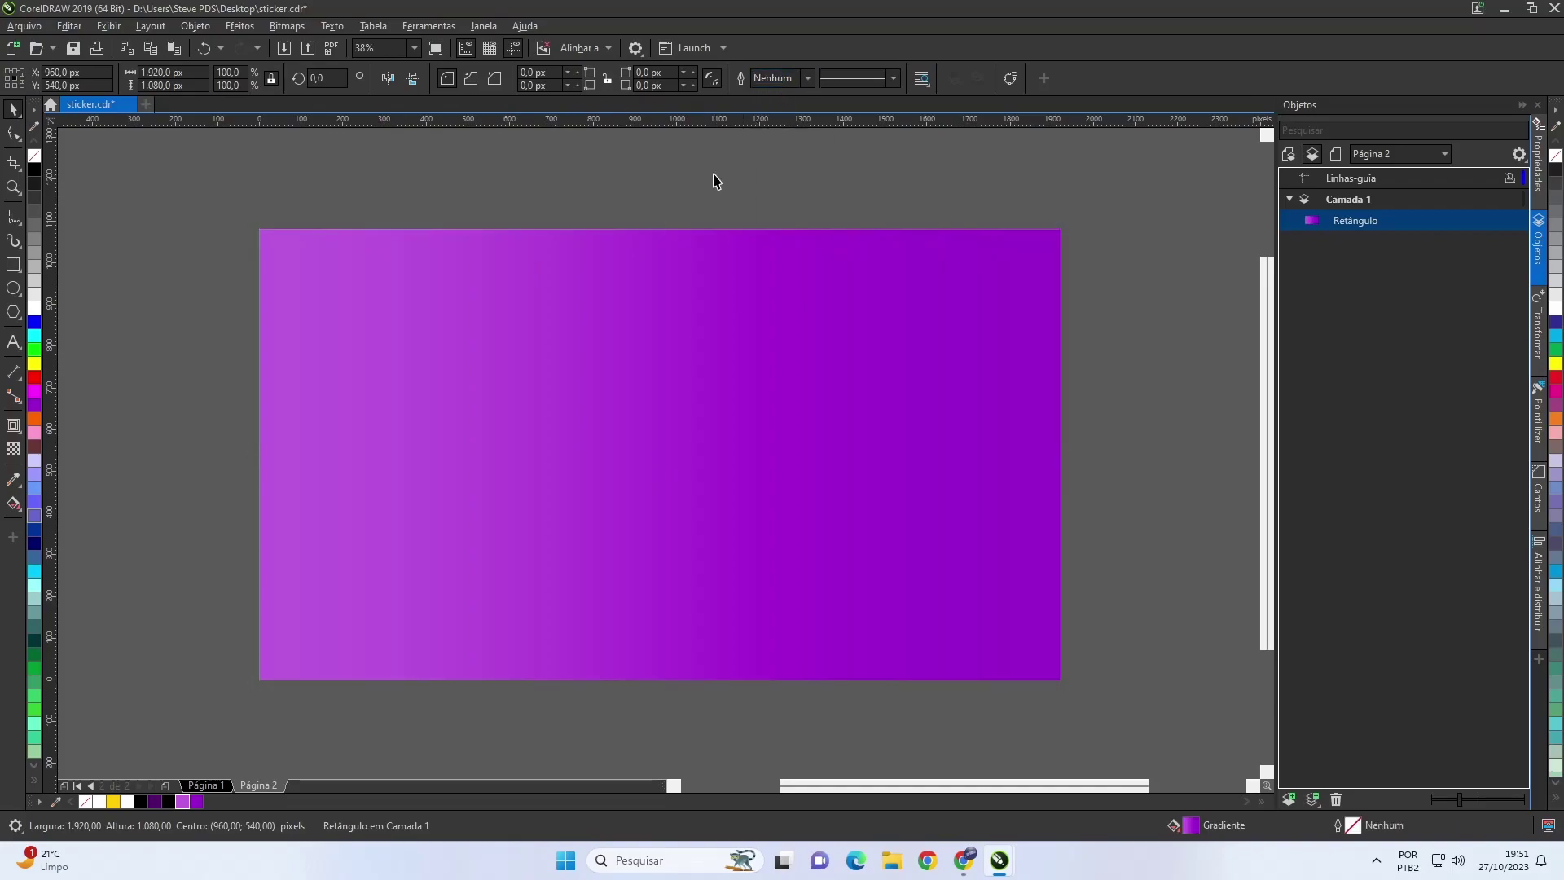
{"action": "left_click", "coordinate": [714, 180]}
{"action": "right_click", "coordinate": [599, 534]}
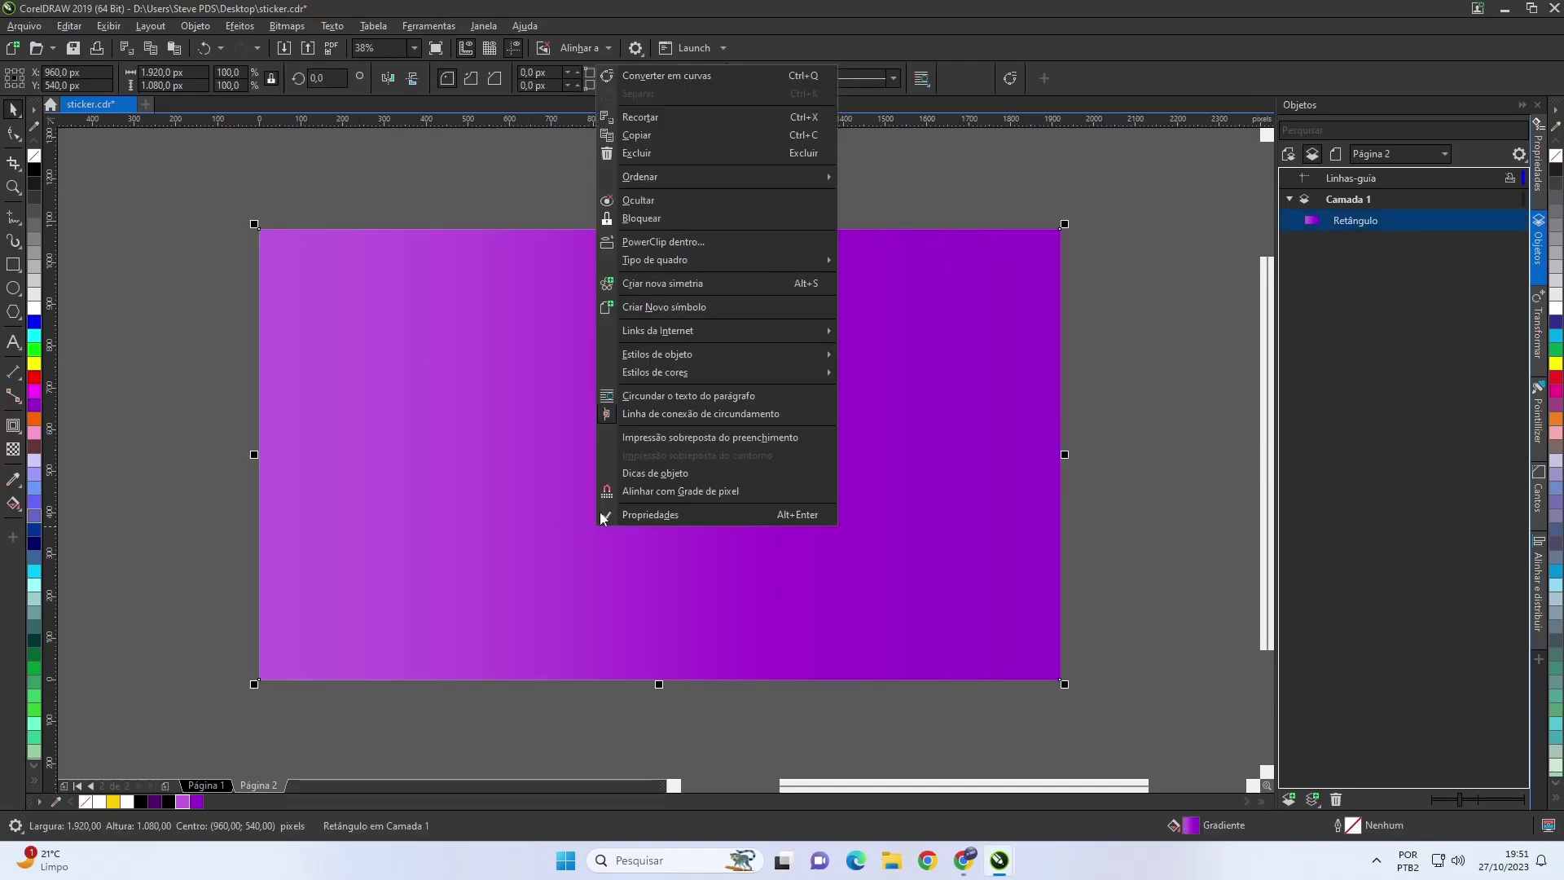
{"action": "left_click", "coordinate": [613, 219]}
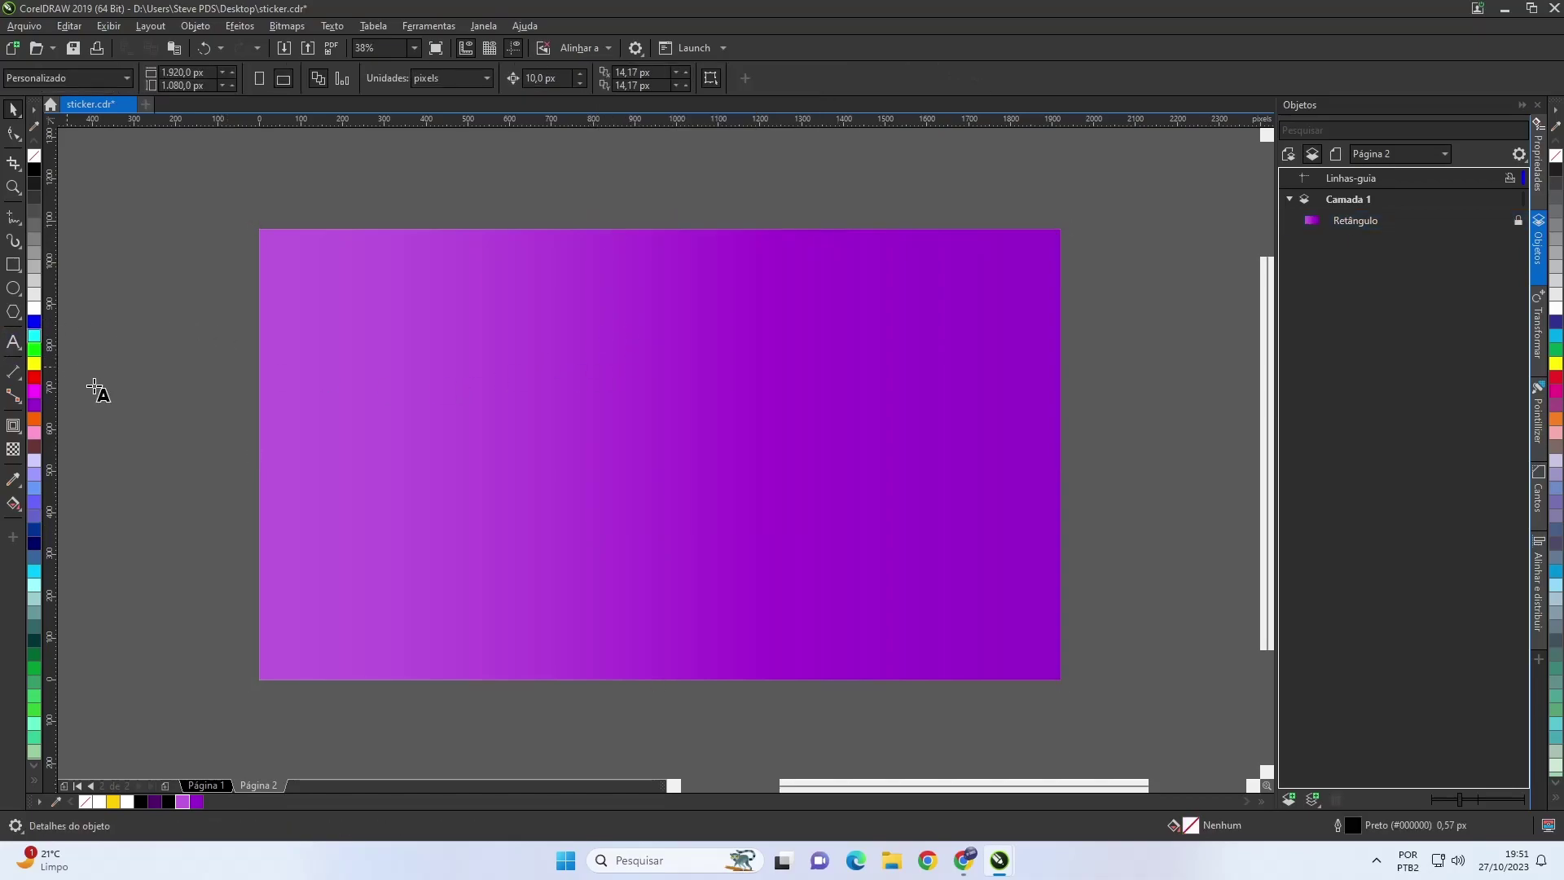
Add the artistic text ADESIVO and enlarge it to about 277 pt, centred on the page
{"action": "left_click", "coordinate": [406, 504]}
{"action": "type", "text": "ADESIVO"}
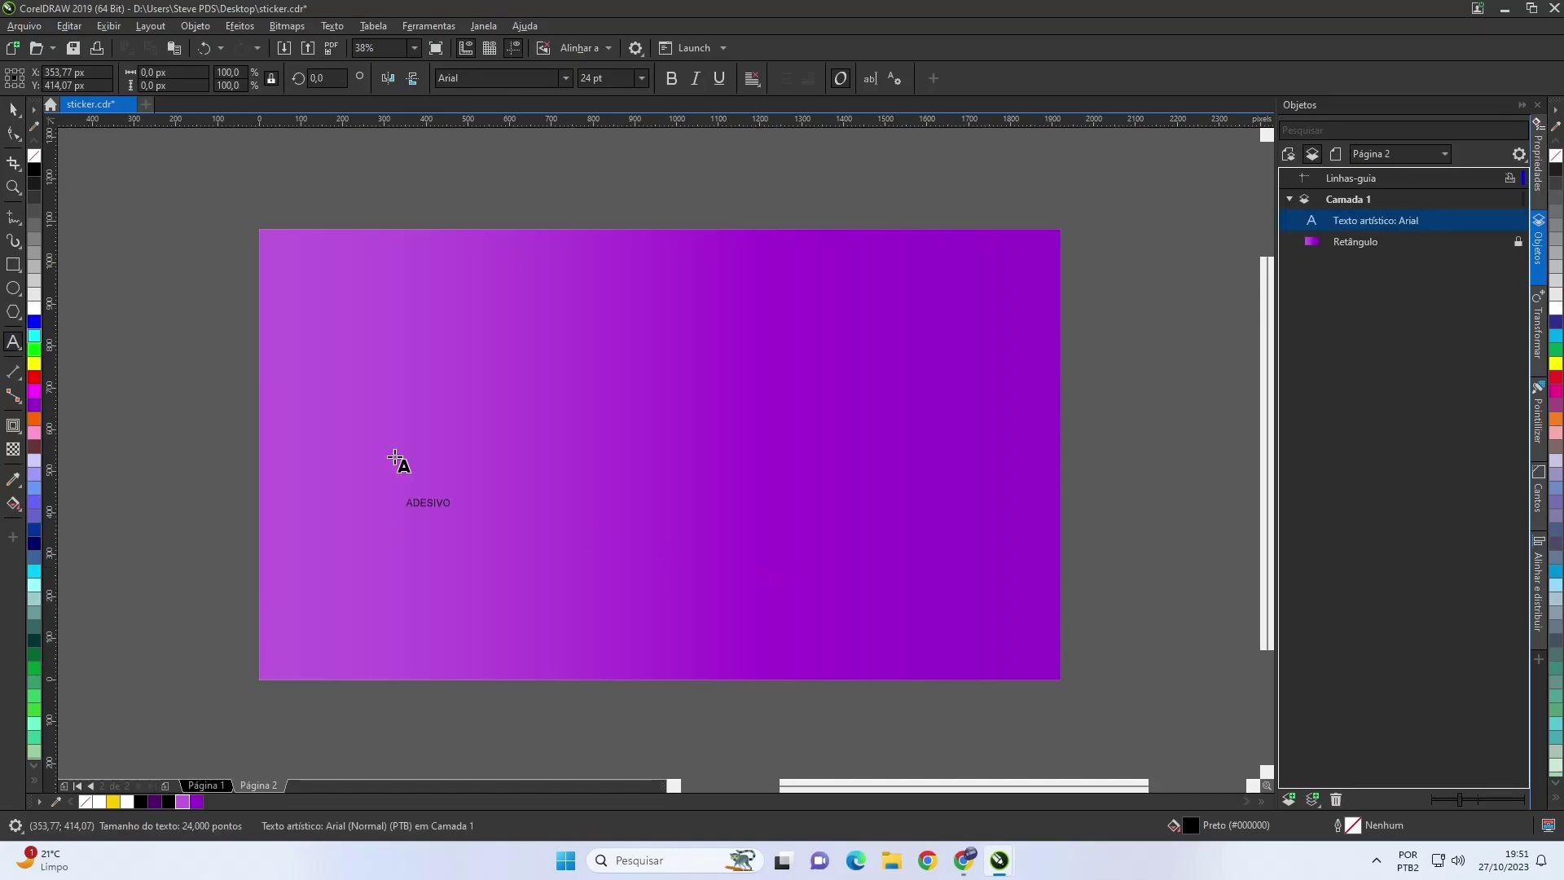
{"action": "key", "text": "ctrl+space"}
{"action": "key", "text": "ctrl+space"}
{"action": "left_click_drag", "start_coordinate": [457, 515], "coordinate": [908, 636]}
{"action": "key", "text": "p"}
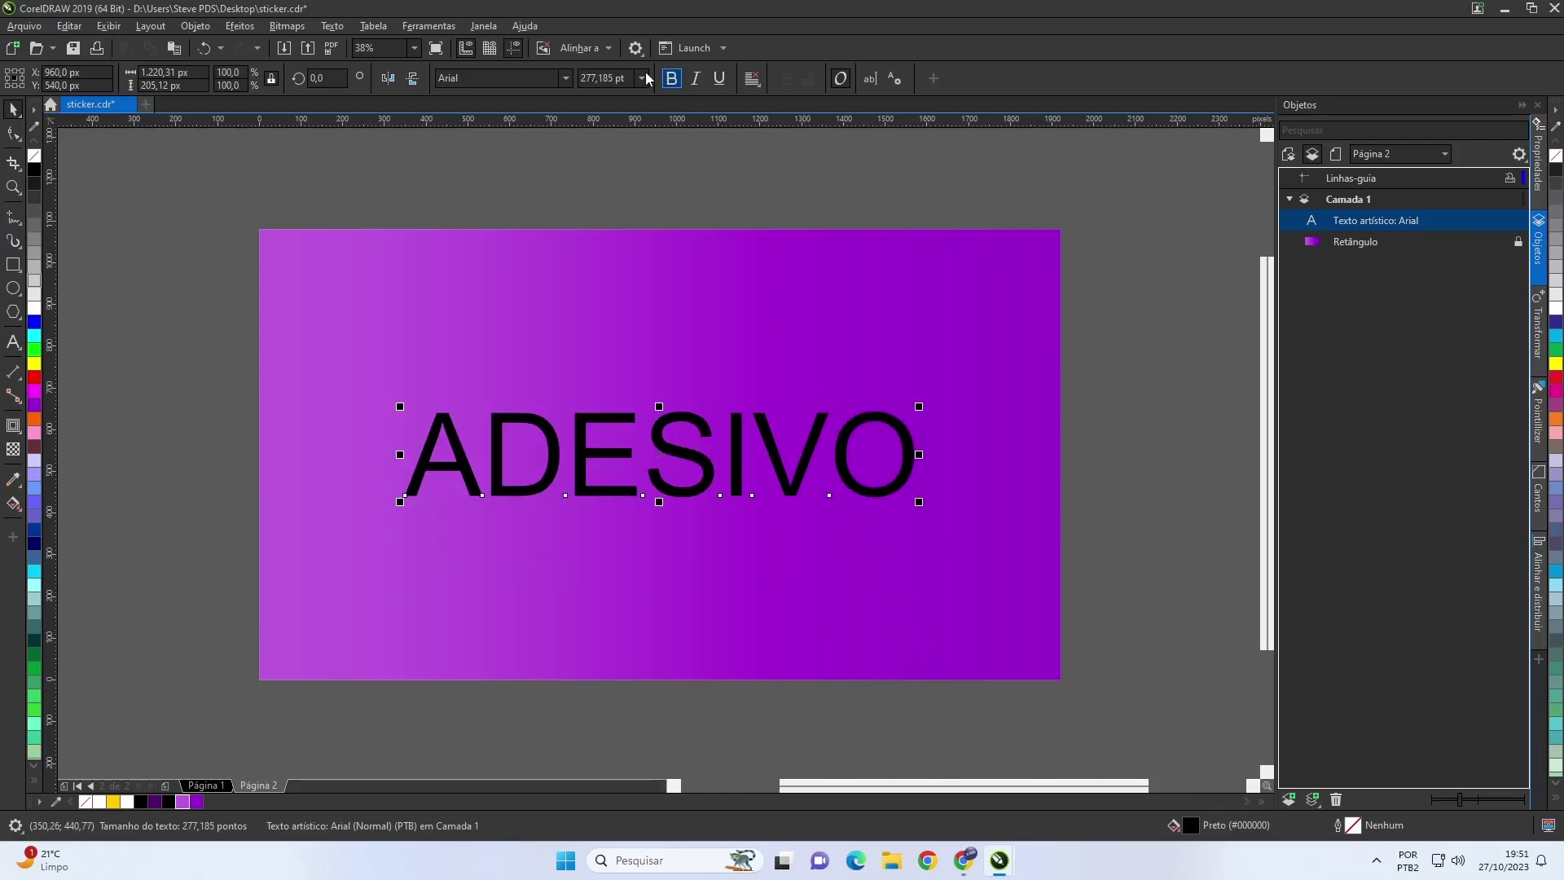
Set the font of the ADESIVO text to Shrikhand
{"action": "left_click", "coordinate": [565, 78]}
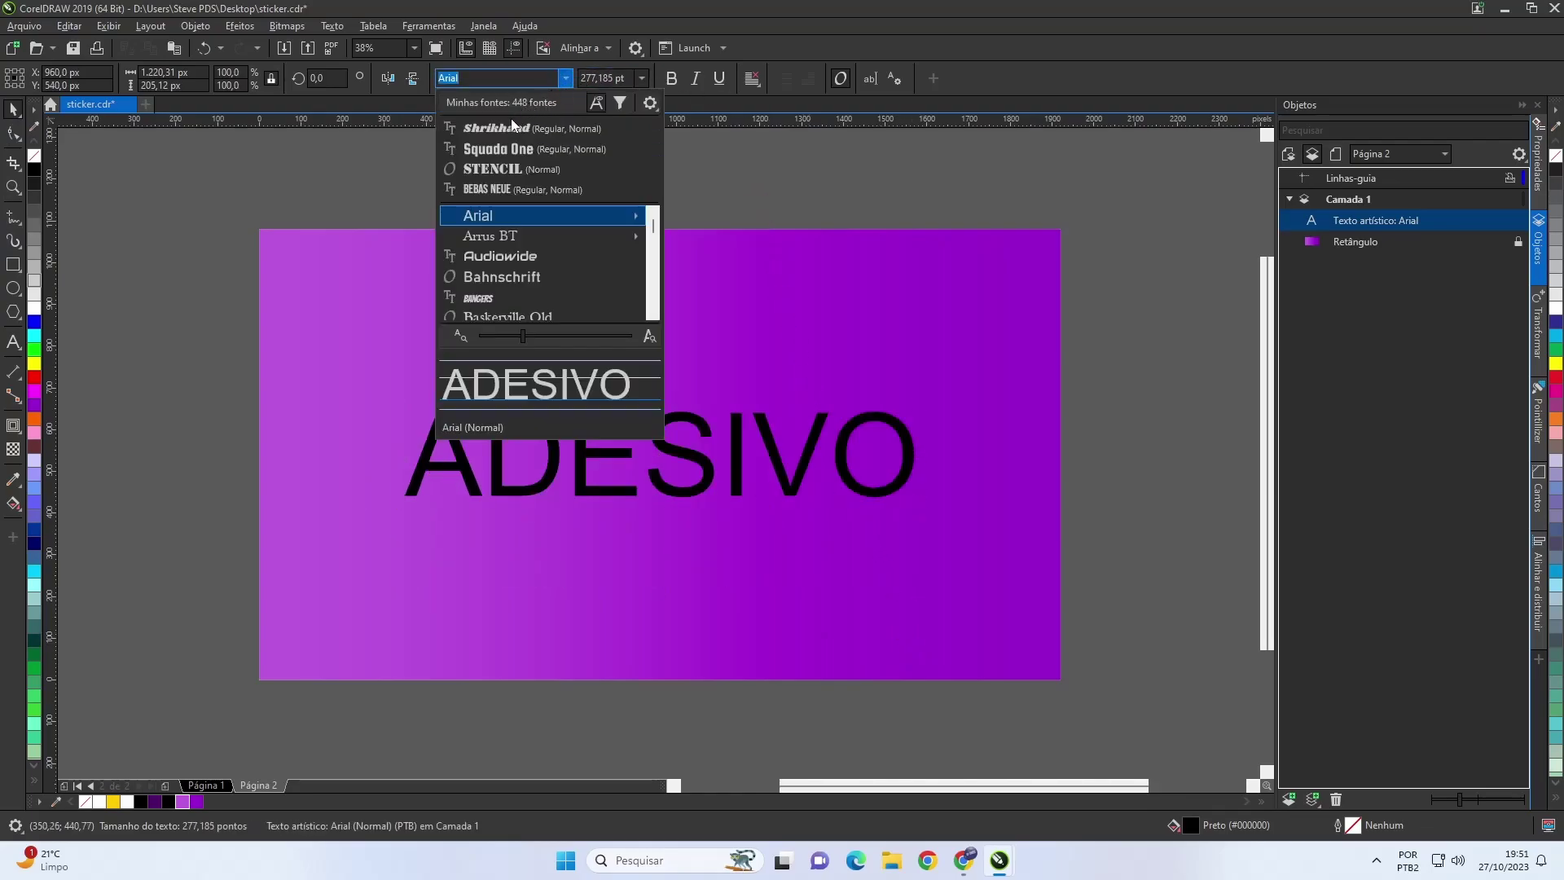
{"action": "key", "text": "Escape"}
{"action": "type", "text": "Shrikhand"}
{"action": "key", "text": "Return"}
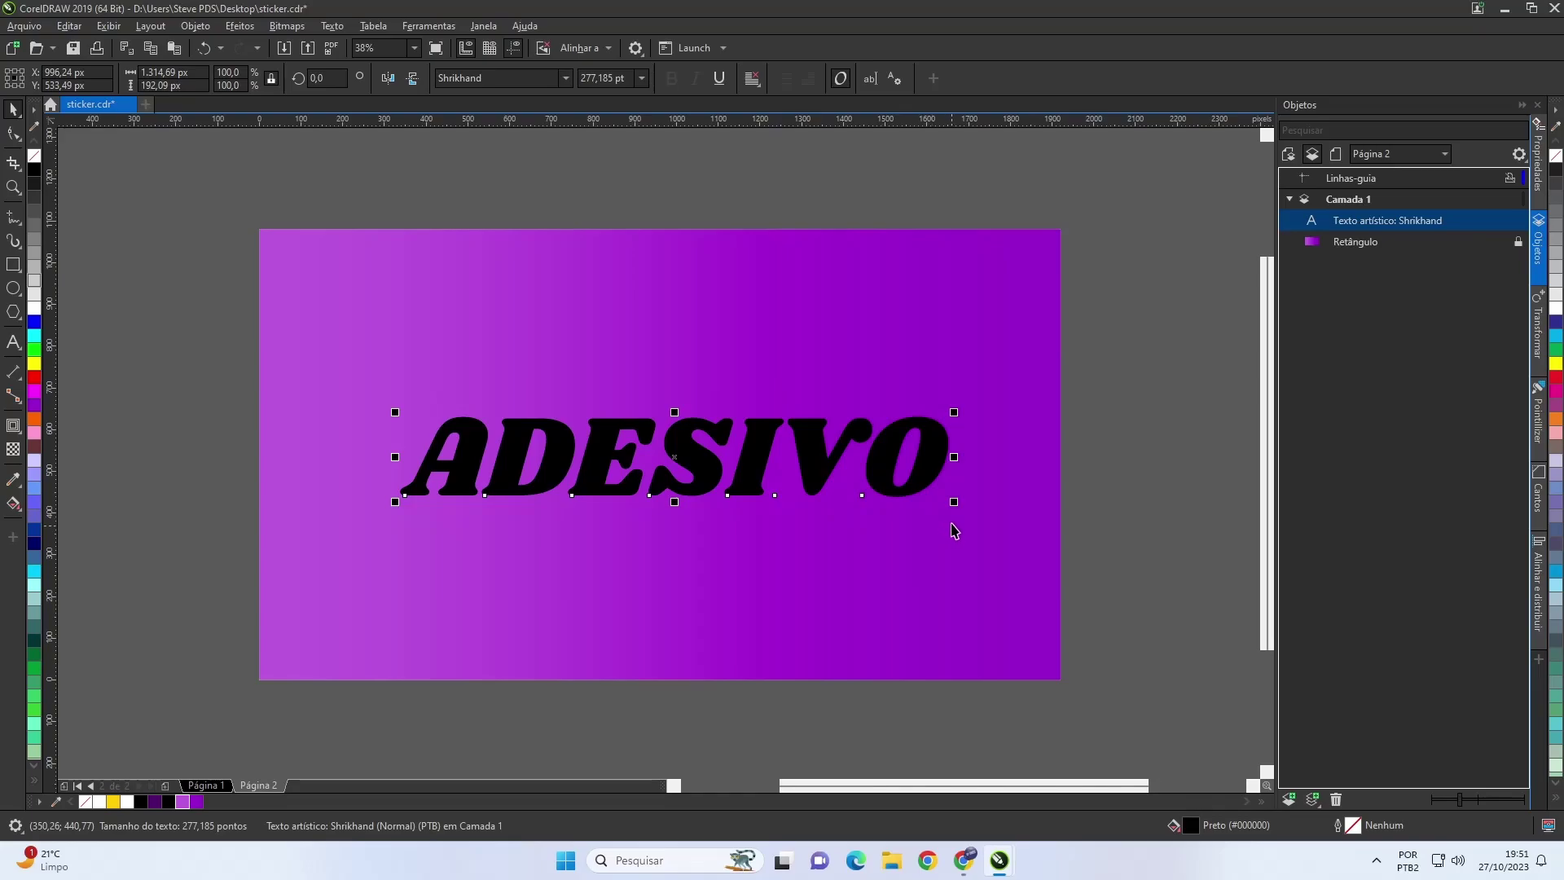
Enlarge the centred ADESIVO text to about 374 pt and fill it with dark yellow (#FFCC00)
{"action": "left_click_drag", "start_coordinate": [955, 505], "coordinate": [1051, 594]}
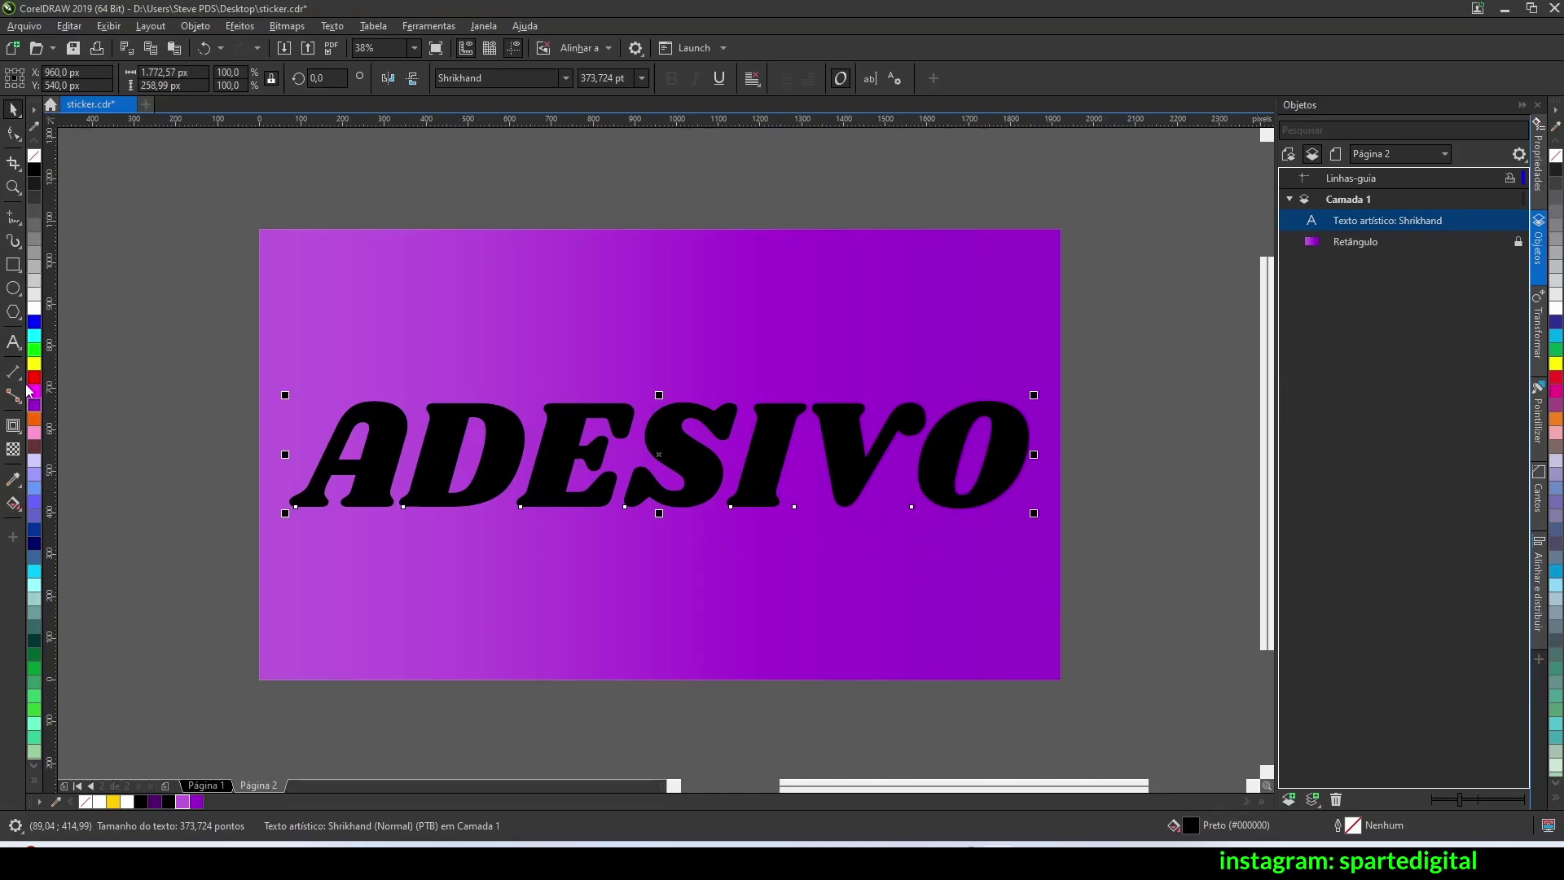
{"action": "left_click", "coordinate": [34, 308]}
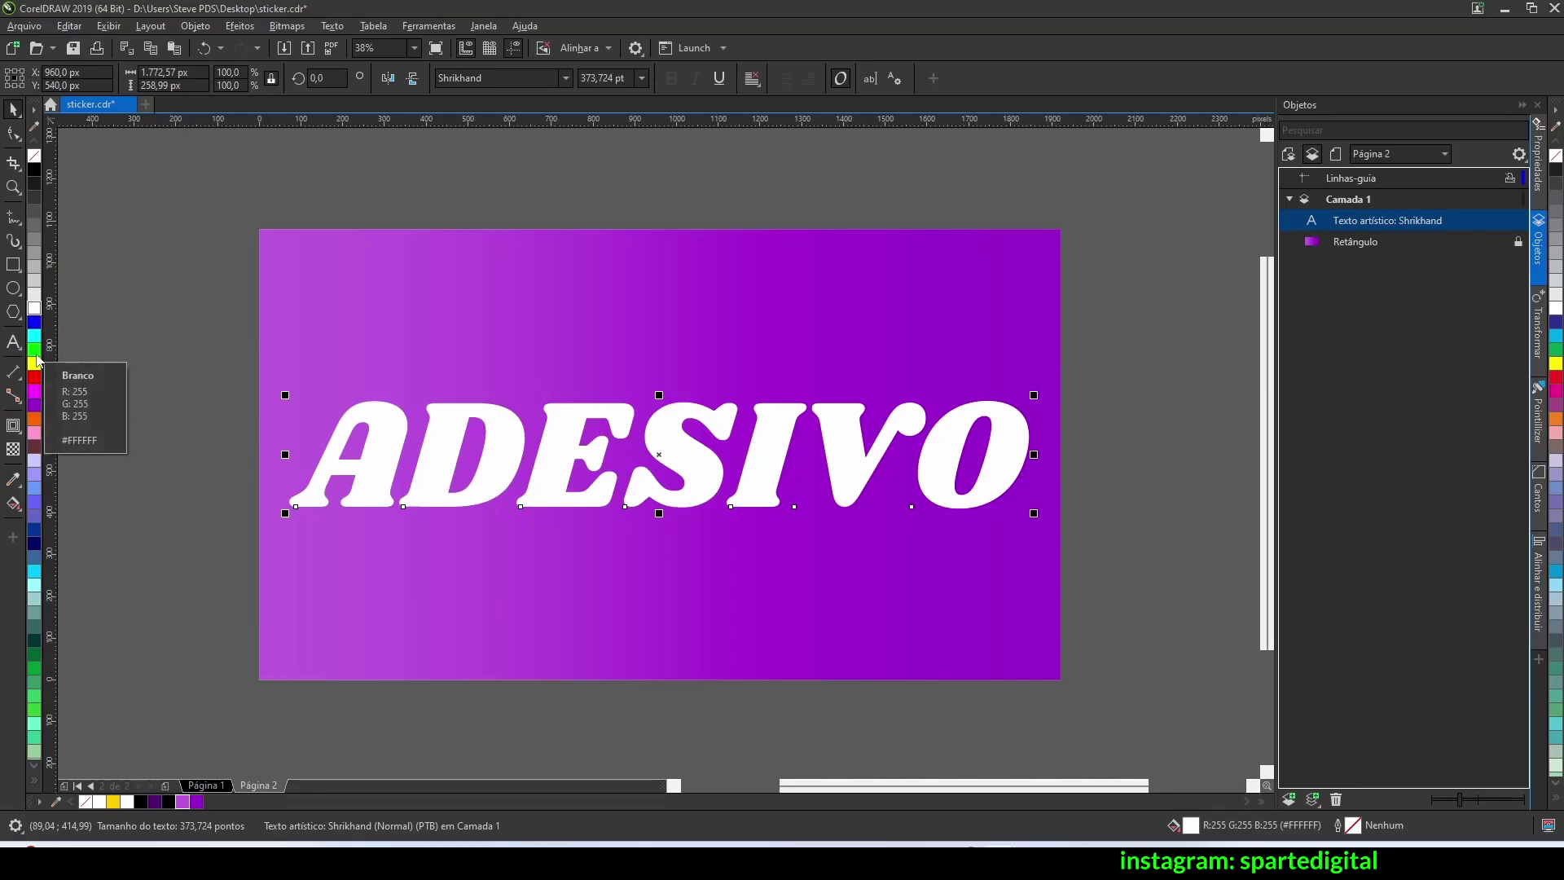
{"action": "left_click", "coordinate": [113, 802]}
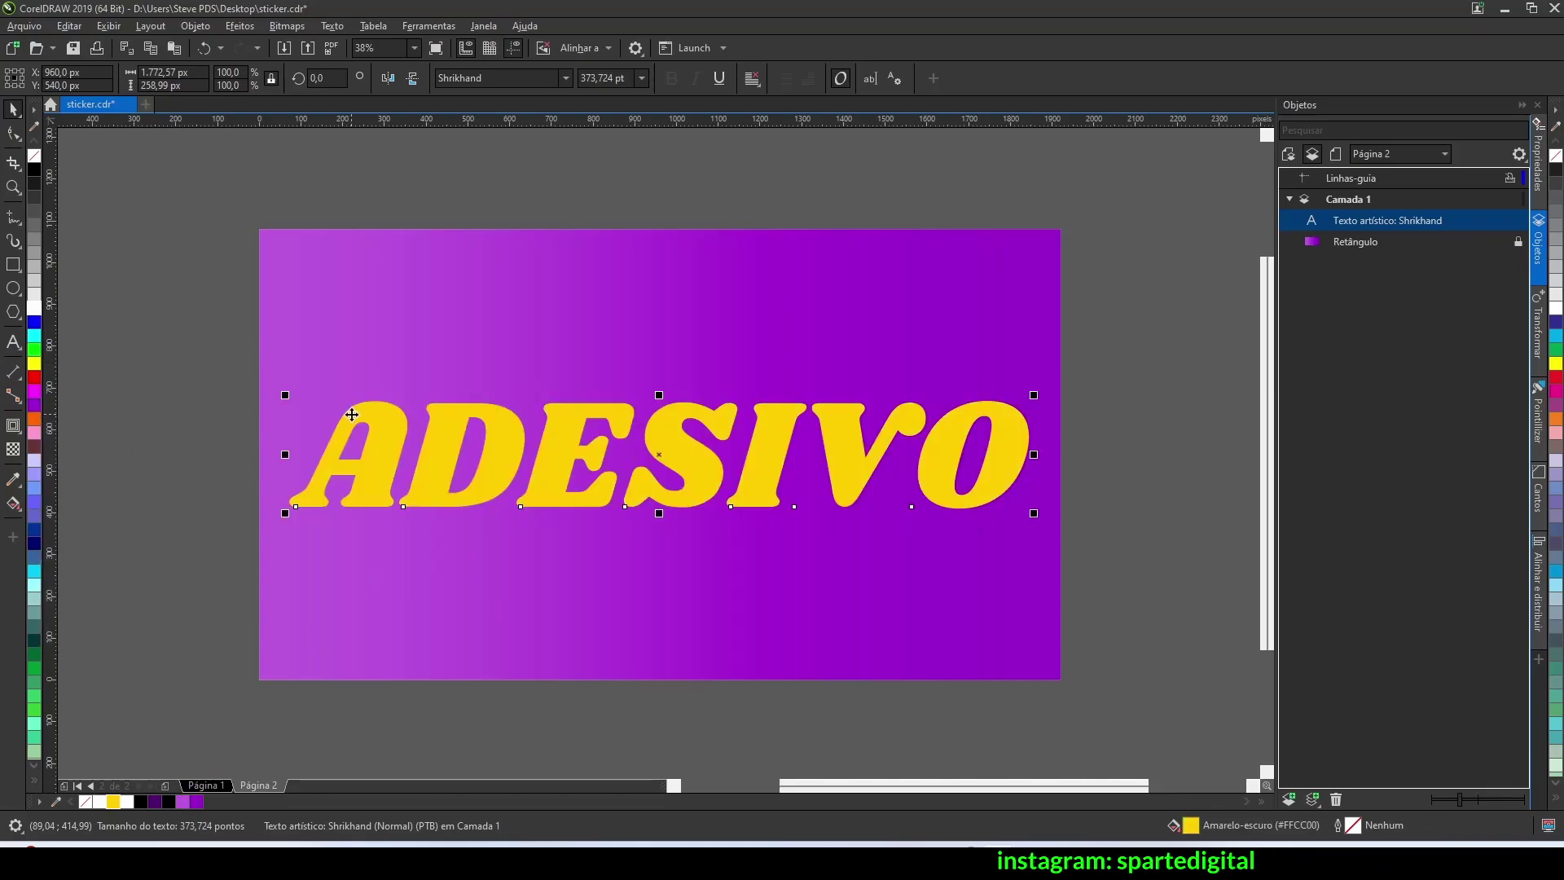
Add an outside contour with a 15 px offset around the ADESIVO text
{"action": "left_click", "coordinate": [14, 427]}
{"action": "left_click", "coordinate": [15, 429]}
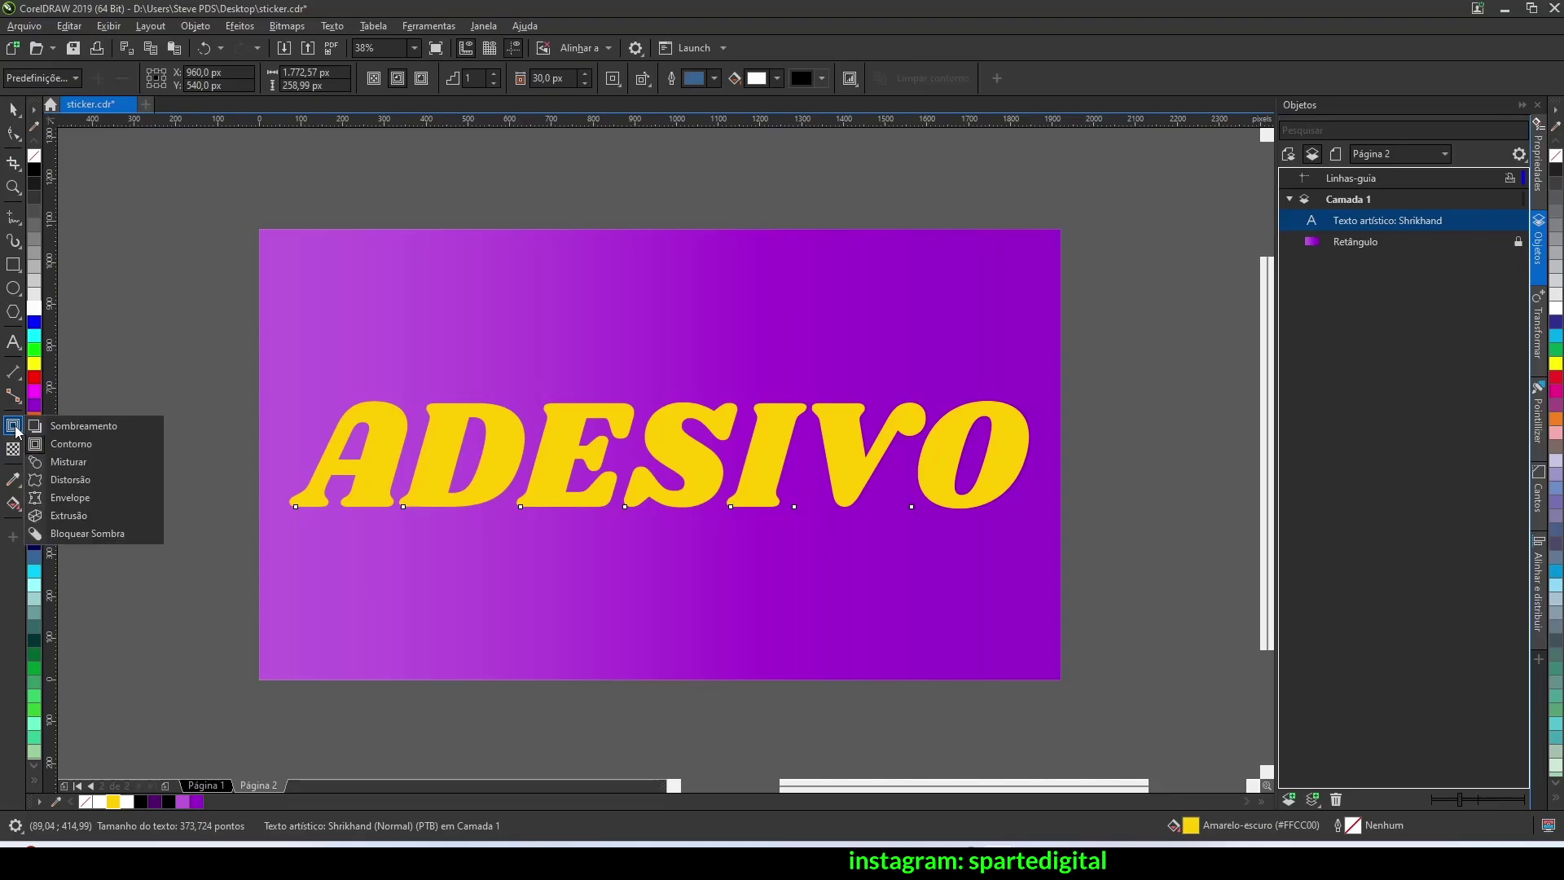
{"action": "left_click", "coordinate": [56, 446]}
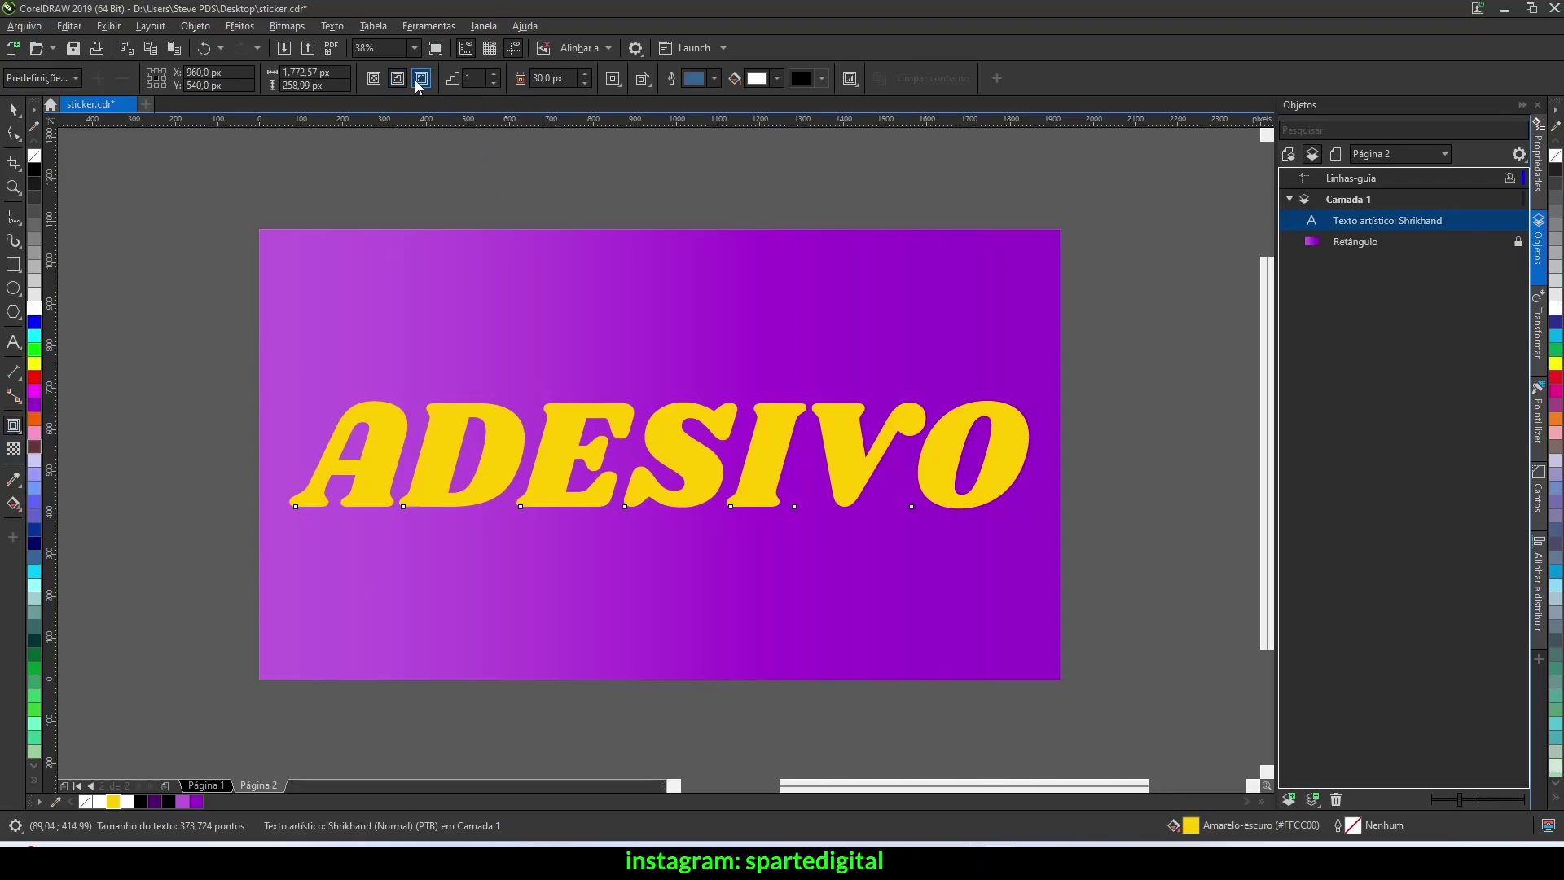
{"action": "left_click", "coordinate": [536, 79]}
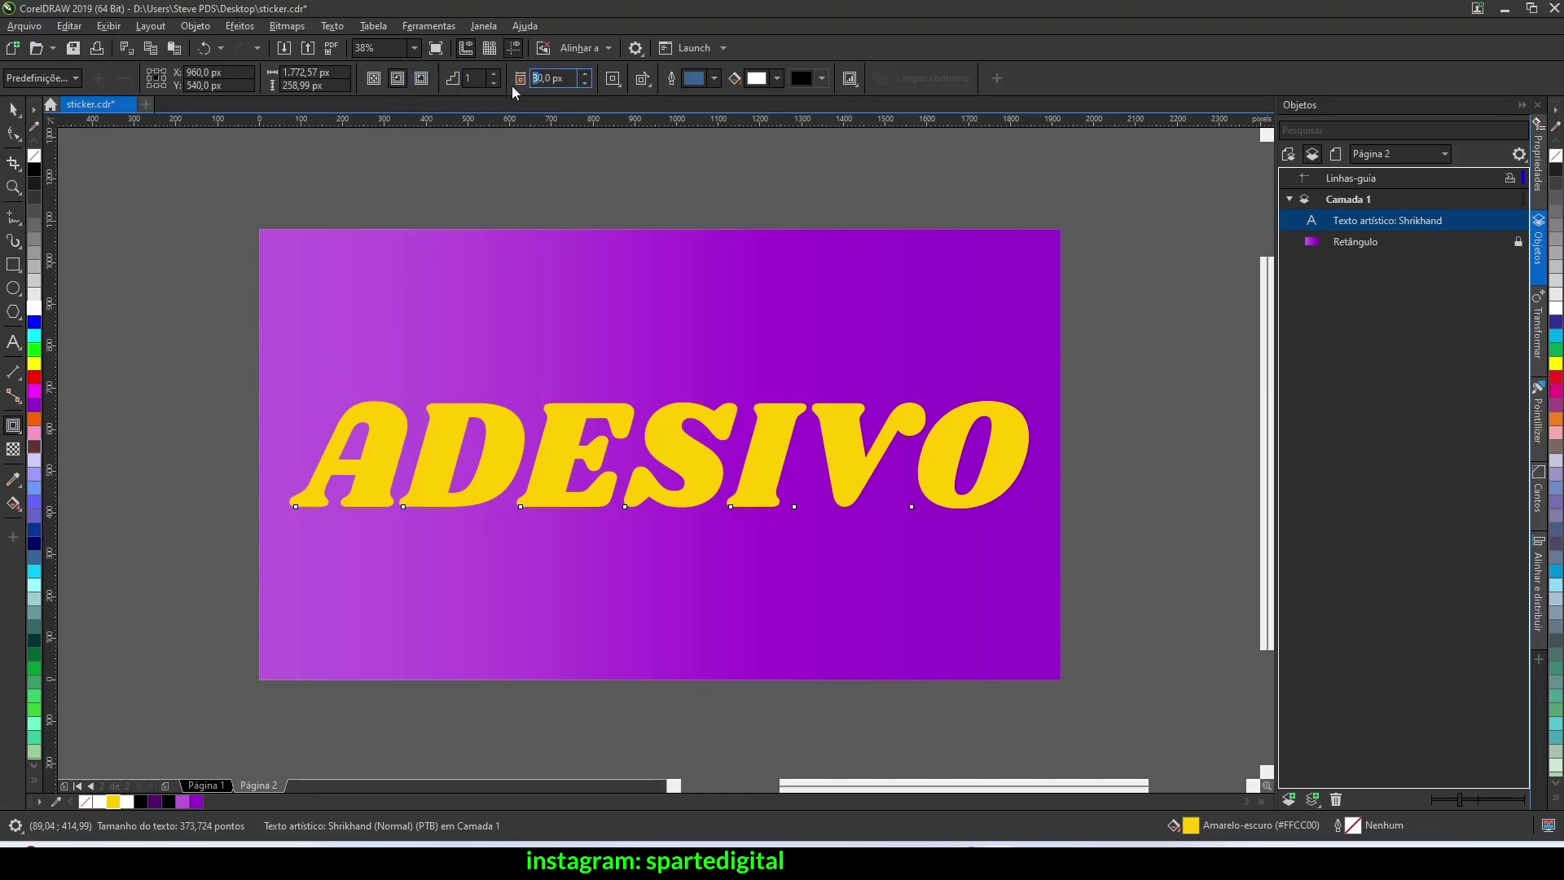
{"action": "type", "text": "15"}
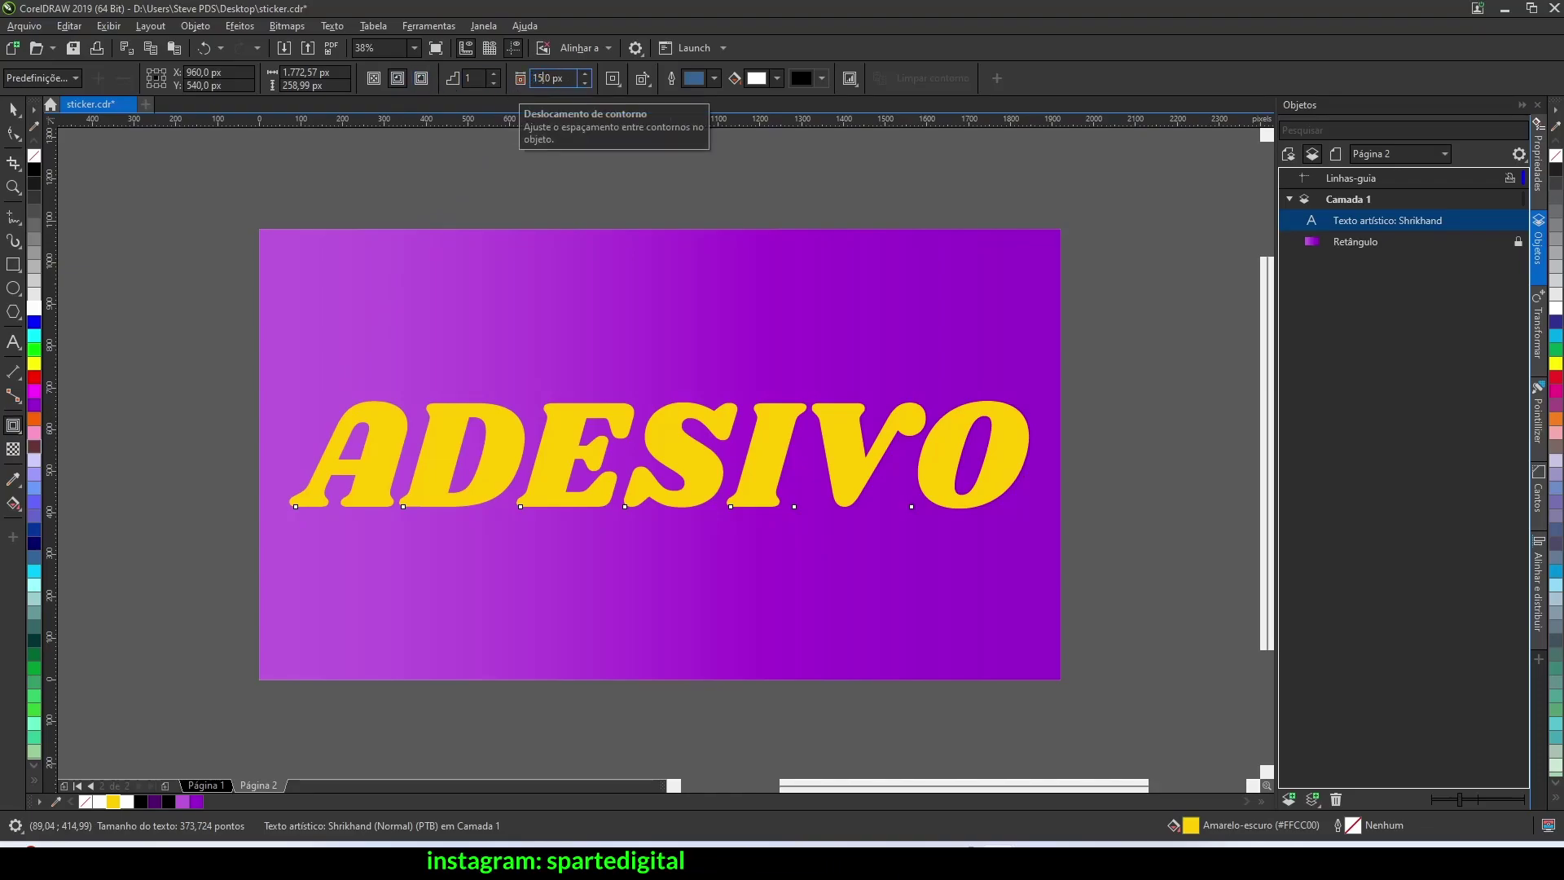
{"action": "left_click", "coordinate": [421, 78]}
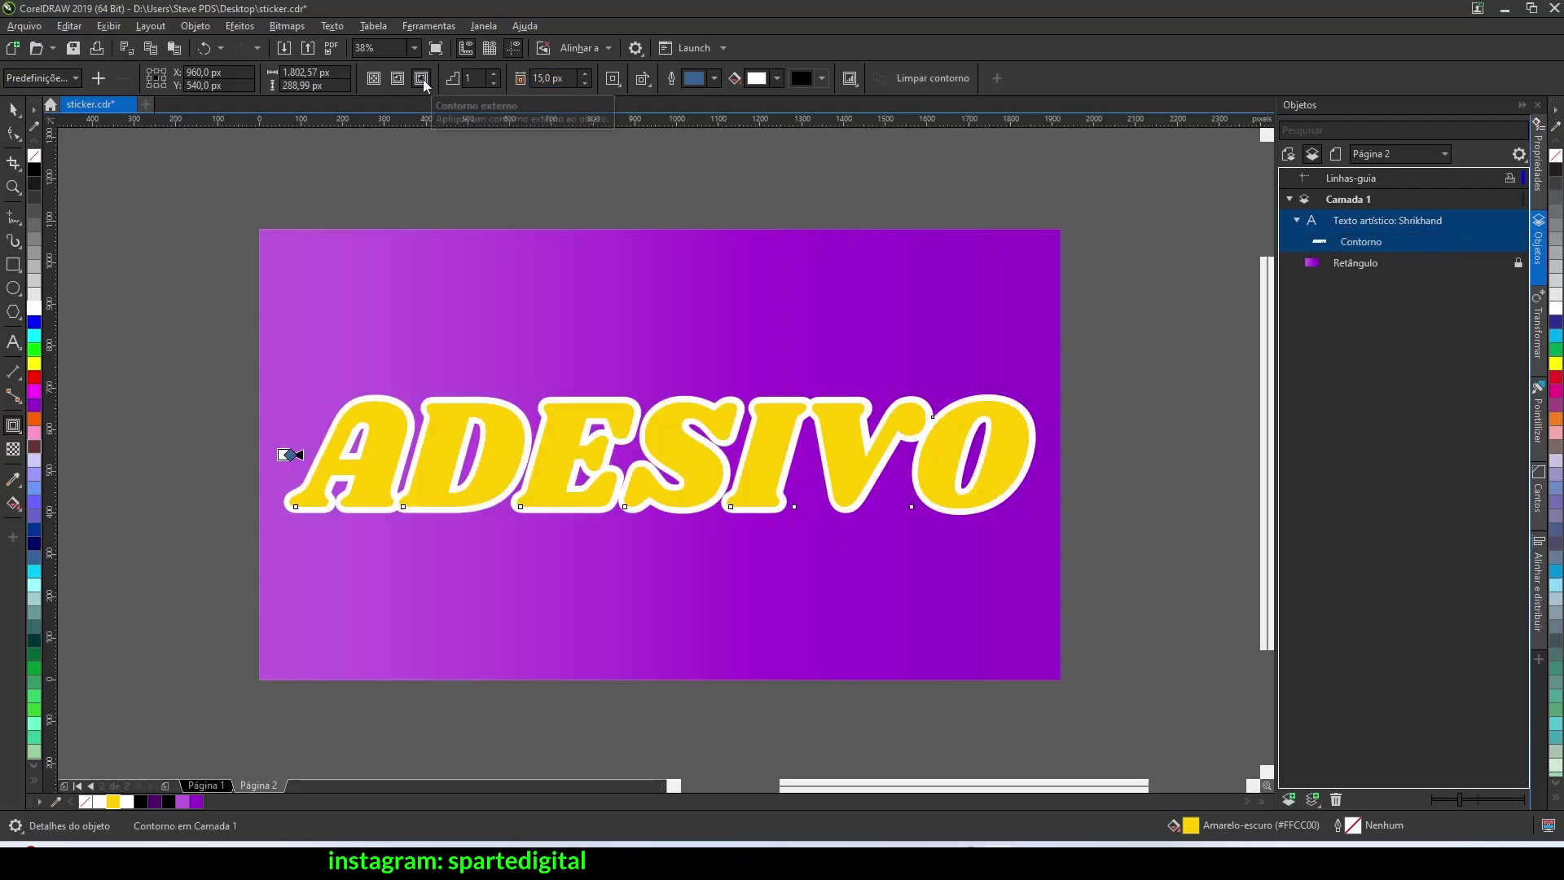
Set the text contour's fill to the dark purple #50016B from the document palette
{"action": "left_click", "coordinate": [777, 80]}
{"action": "left_click", "coordinate": [899, 330]}
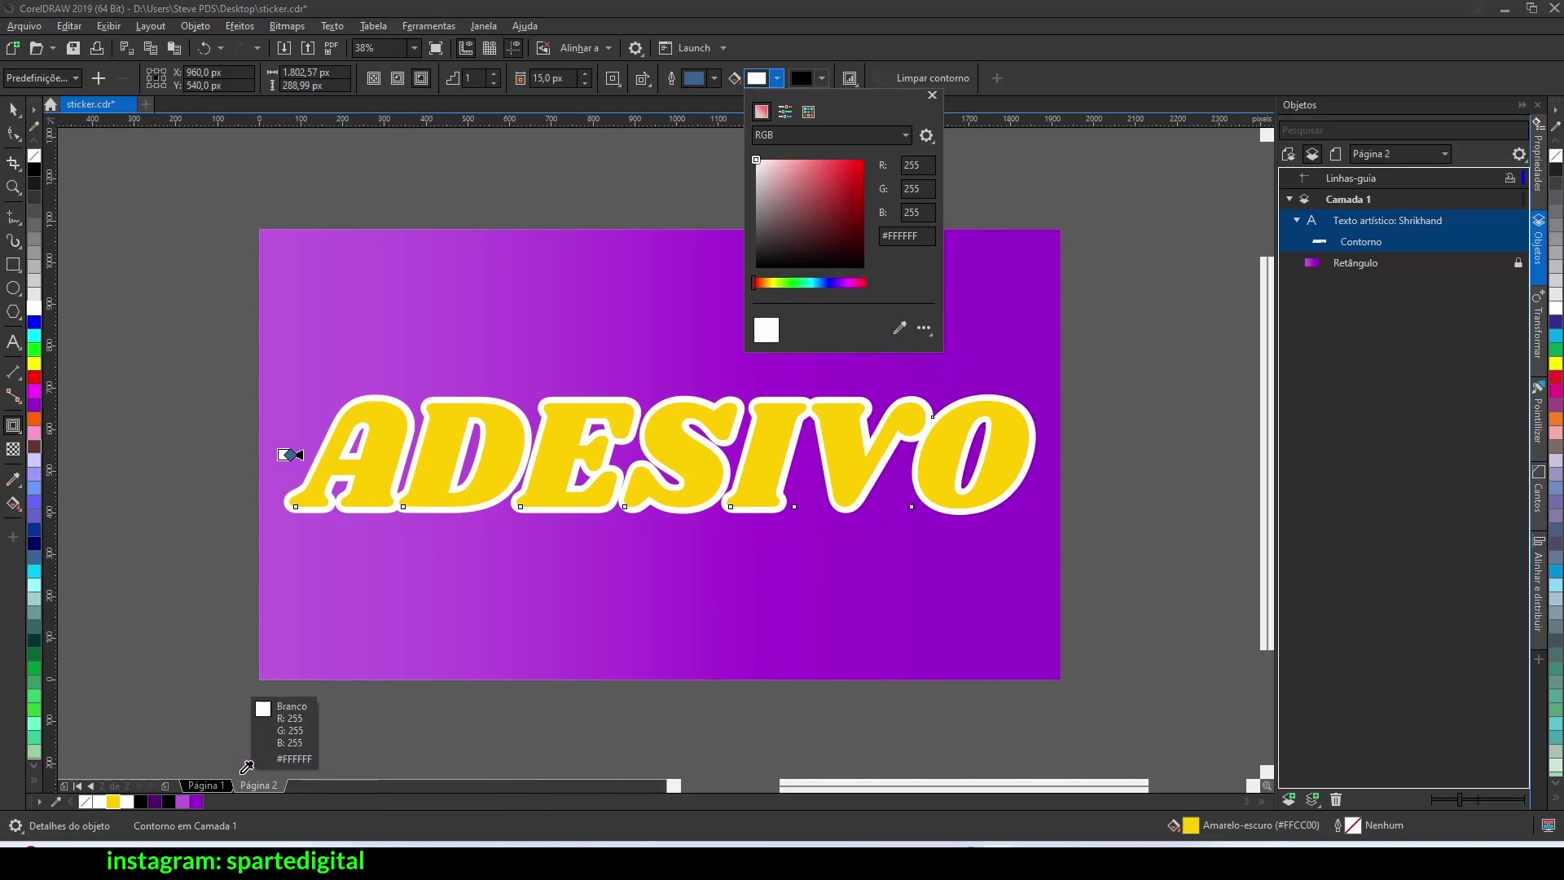
{"action": "left_click", "coordinate": [161, 802]}
Separate the dark purple contour from the ADESIVO text
{"action": "left_click", "coordinate": [16, 112]}
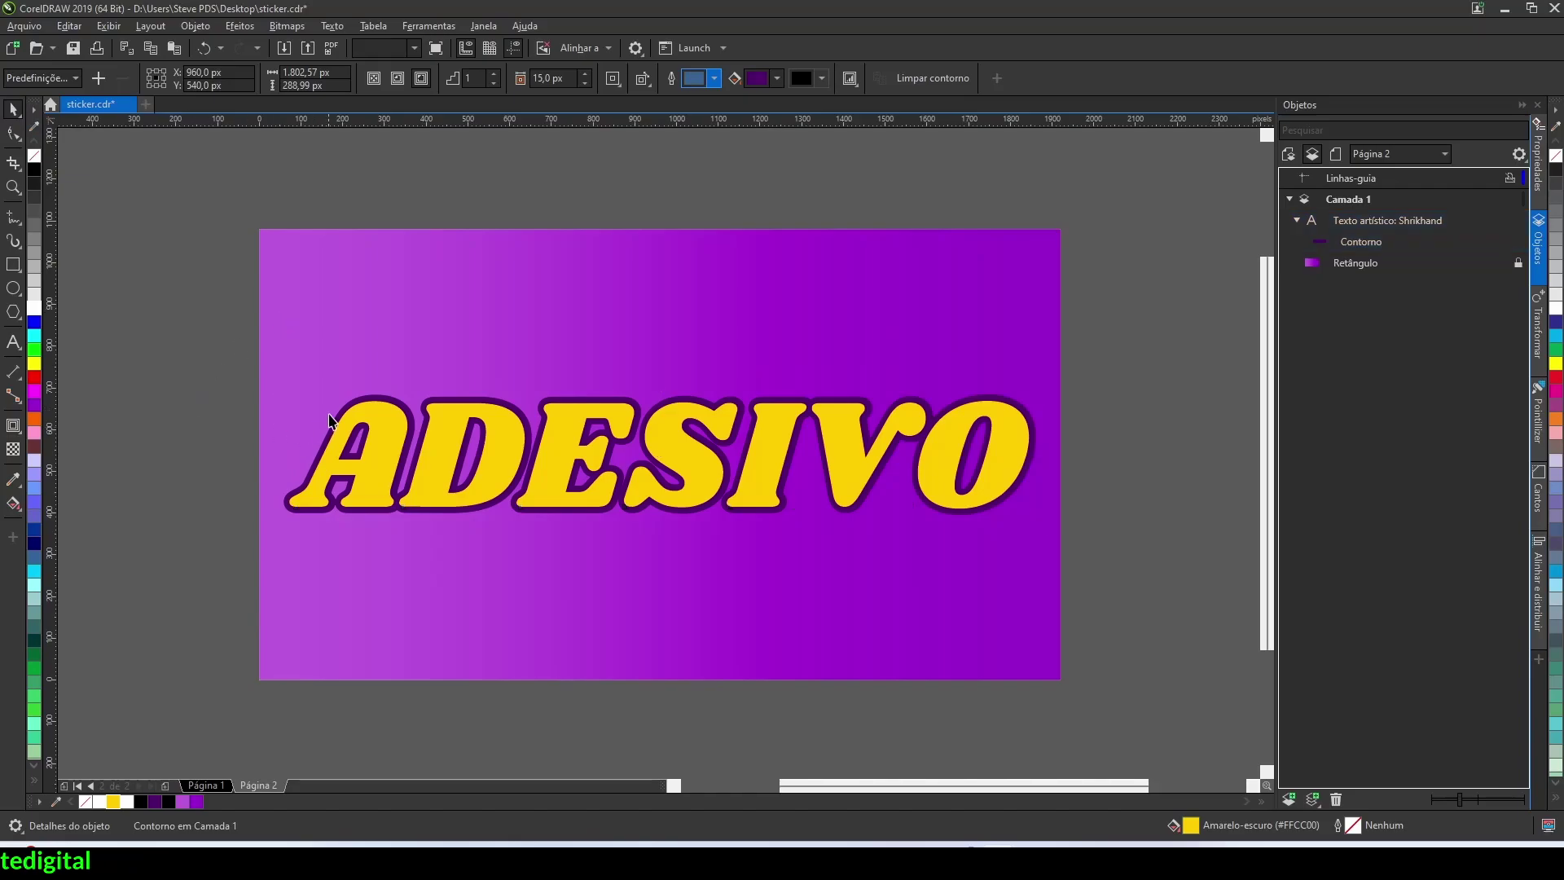
{"action": "left_click", "coordinate": [209, 428]}
{"action": "left_click", "coordinate": [395, 405]}
{"action": "right_click", "coordinate": [395, 406]}
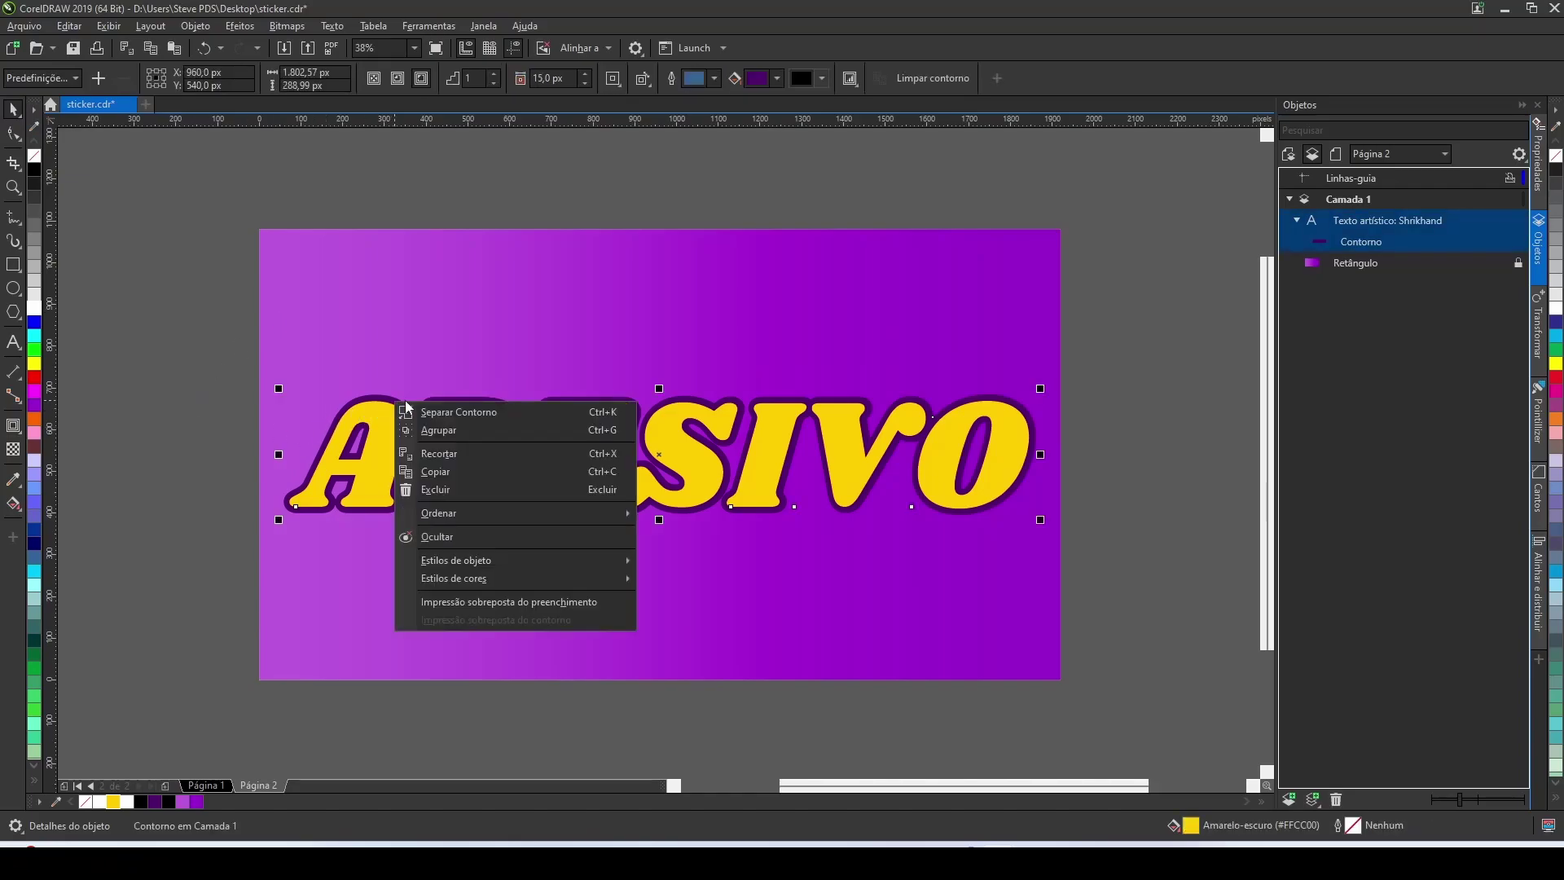
{"action": "left_click", "coordinate": [479, 415]}
Add an outside contour with a 20 px offset around the dark purple curve
{"action": "left_click", "coordinate": [381, 397]}
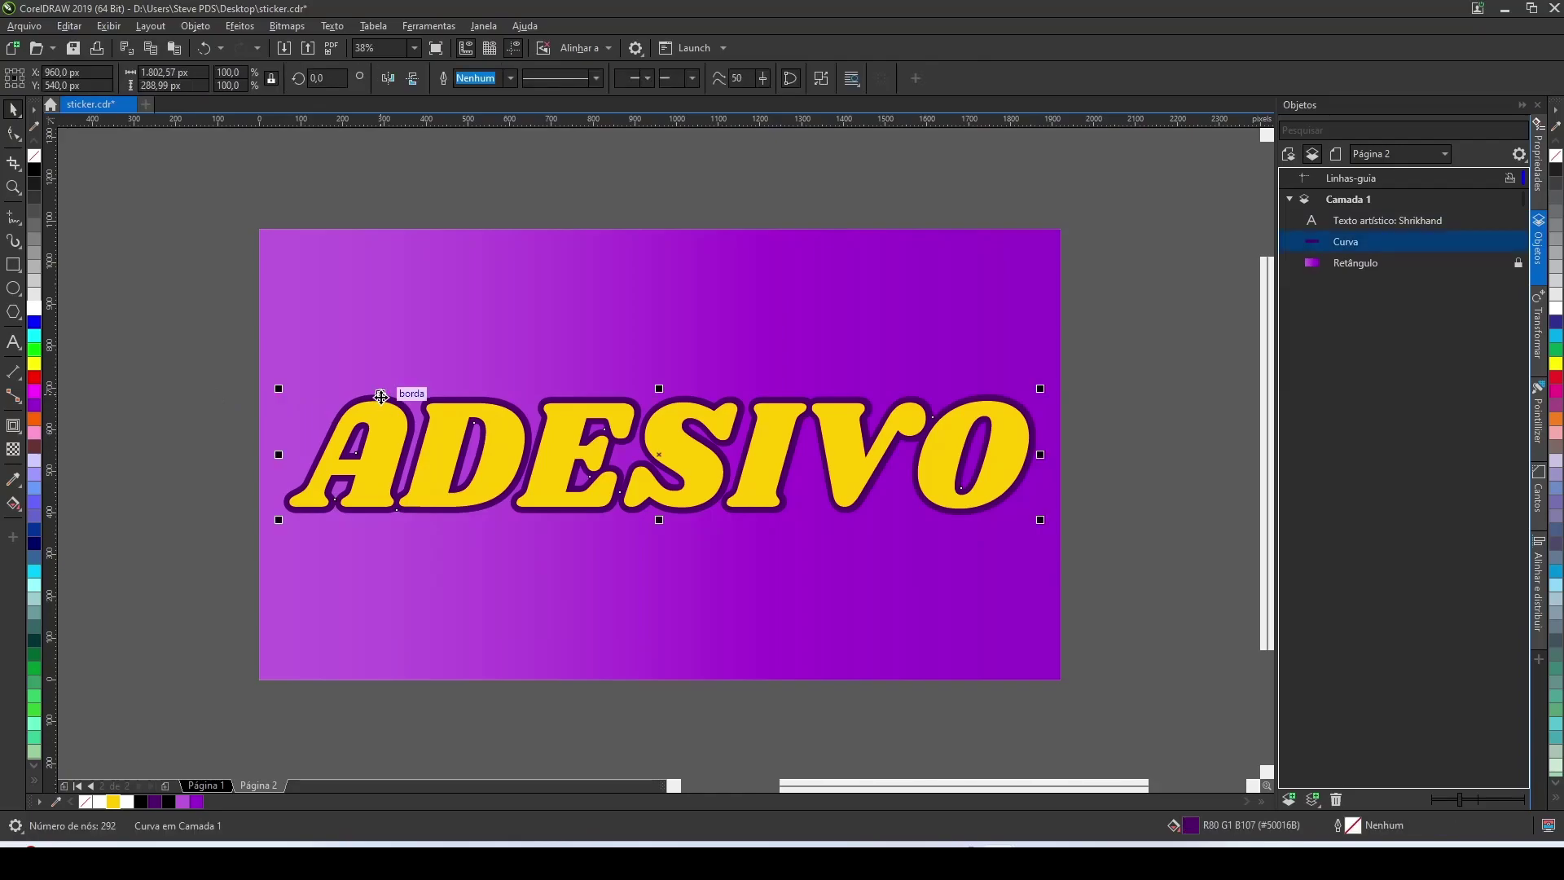
{"action": "left_click", "coordinate": [13, 427]}
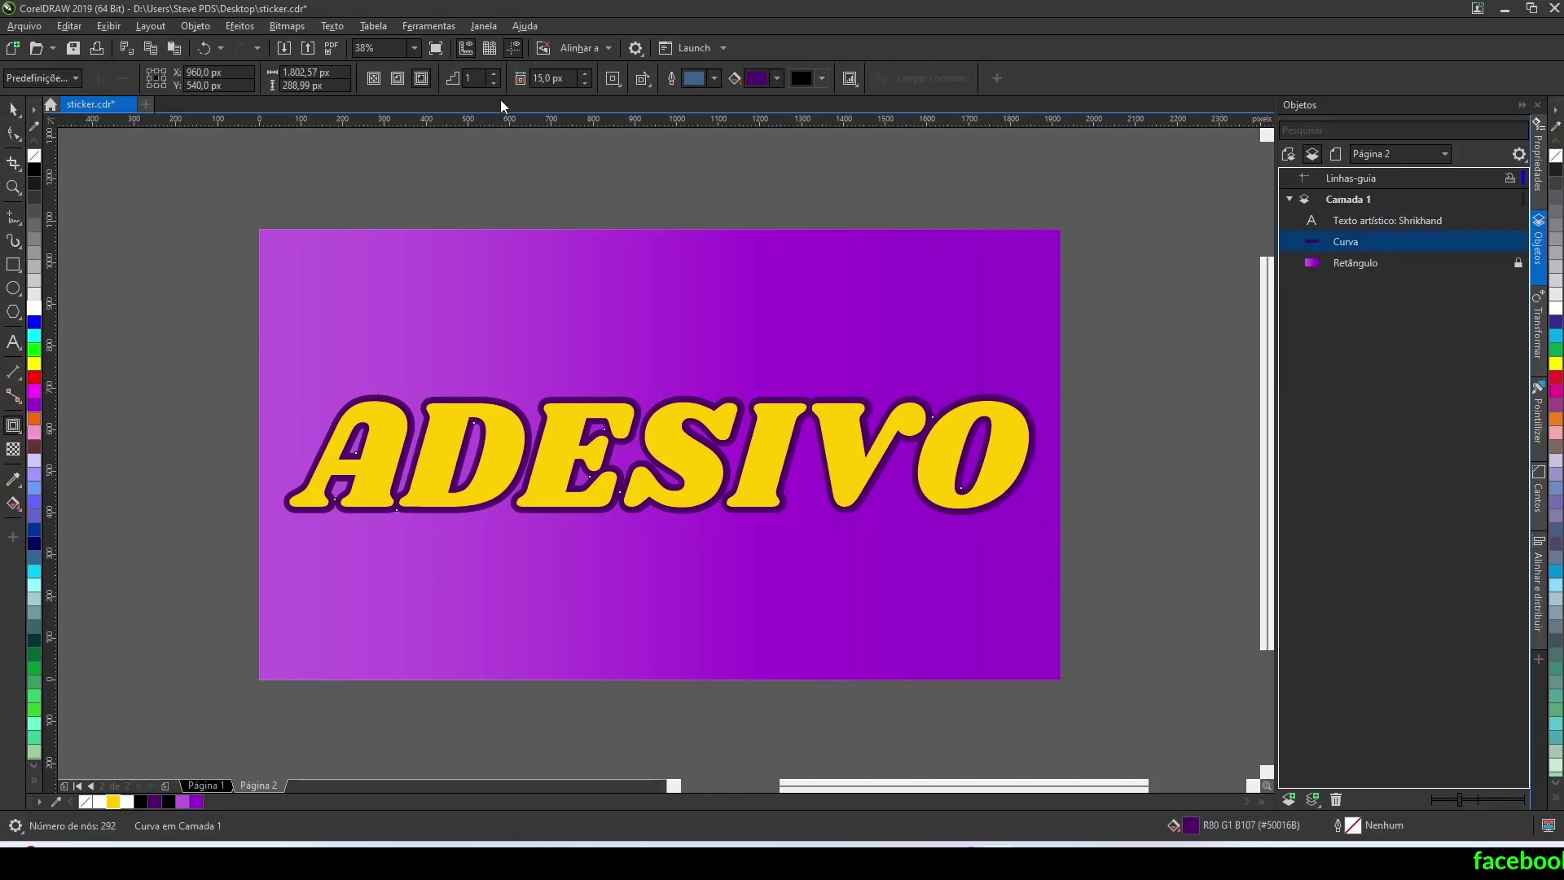
{"action": "left_click", "coordinate": [540, 79]}
{"action": "key", "text": "BackSpace"}
{"action": "type", "text": "20"}
{"action": "key", "text": "Return"}
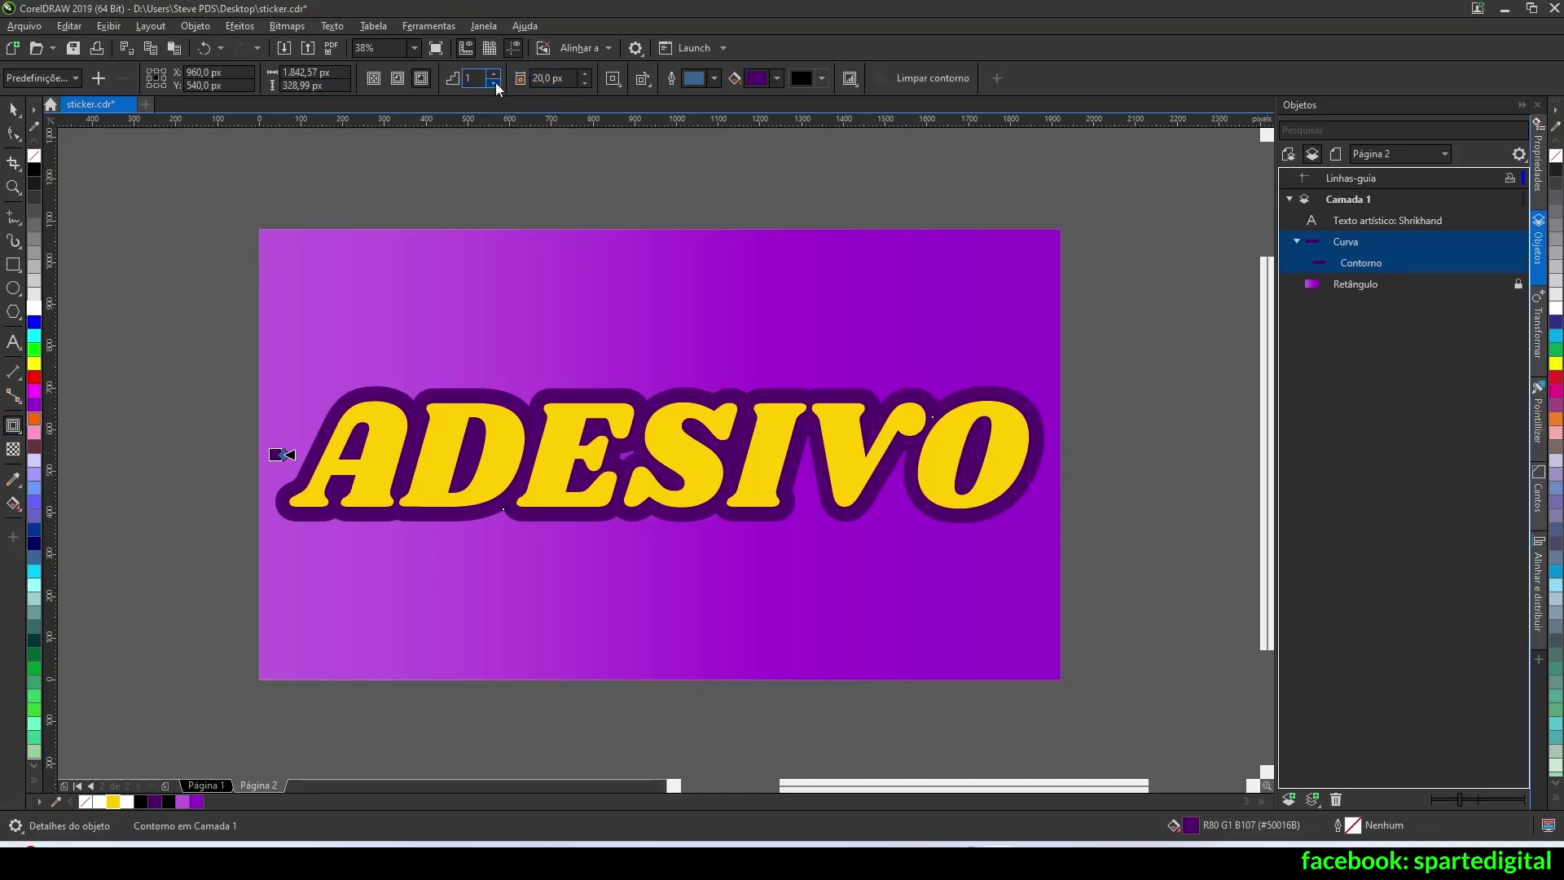
Change the fill of the outer 20 px contour to white (#FFFFFF)
{"action": "left_click", "coordinate": [778, 78]}
{"action": "left_click", "coordinate": [899, 327]}
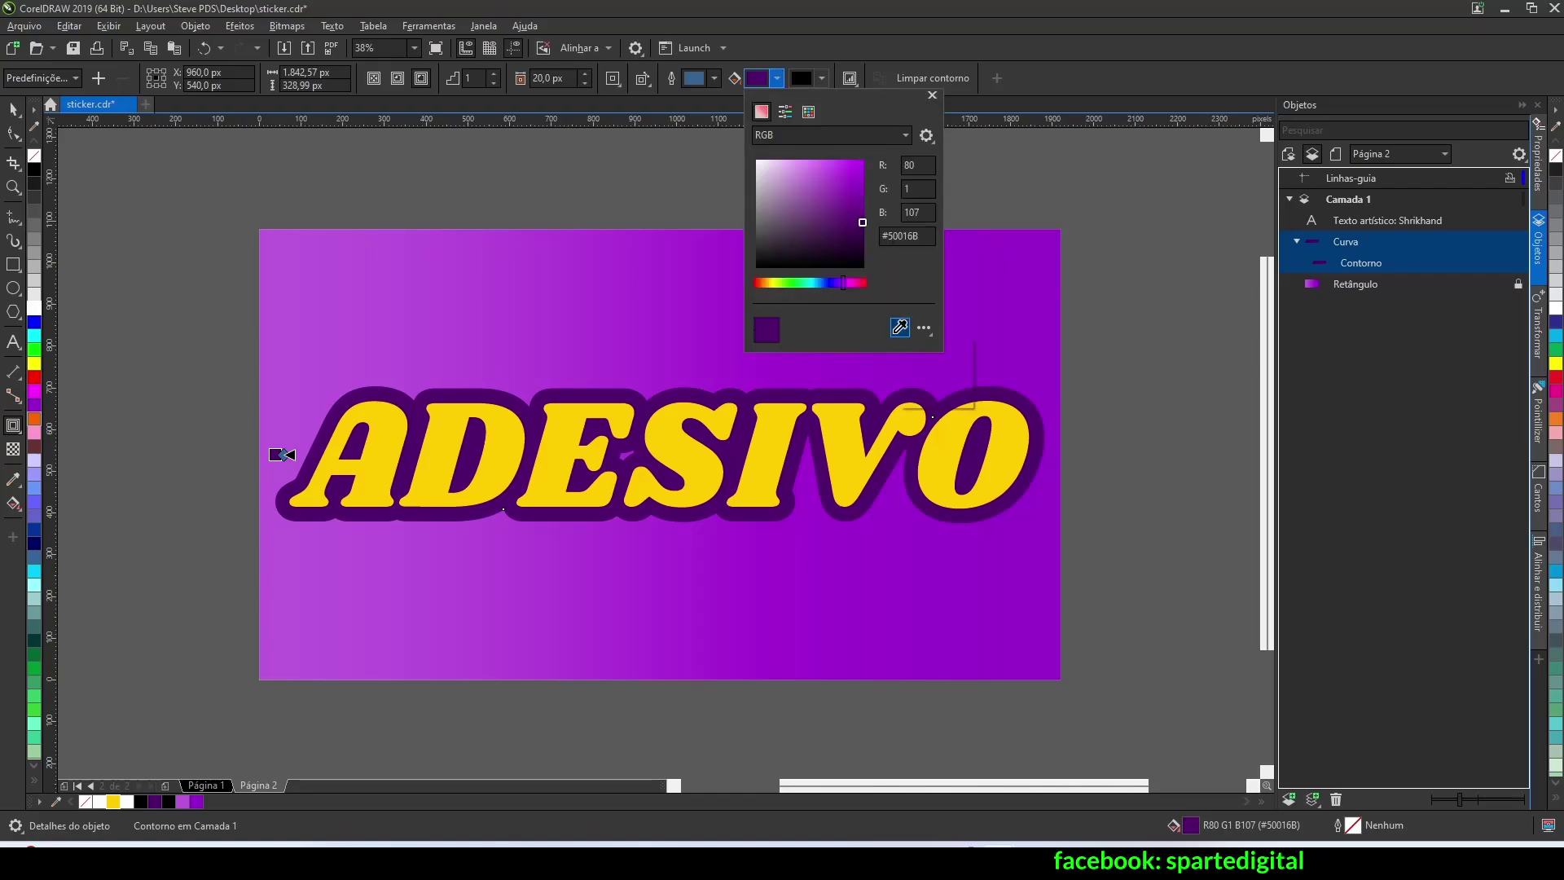
{"action": "left_click", "coordinate": [37, 313]}
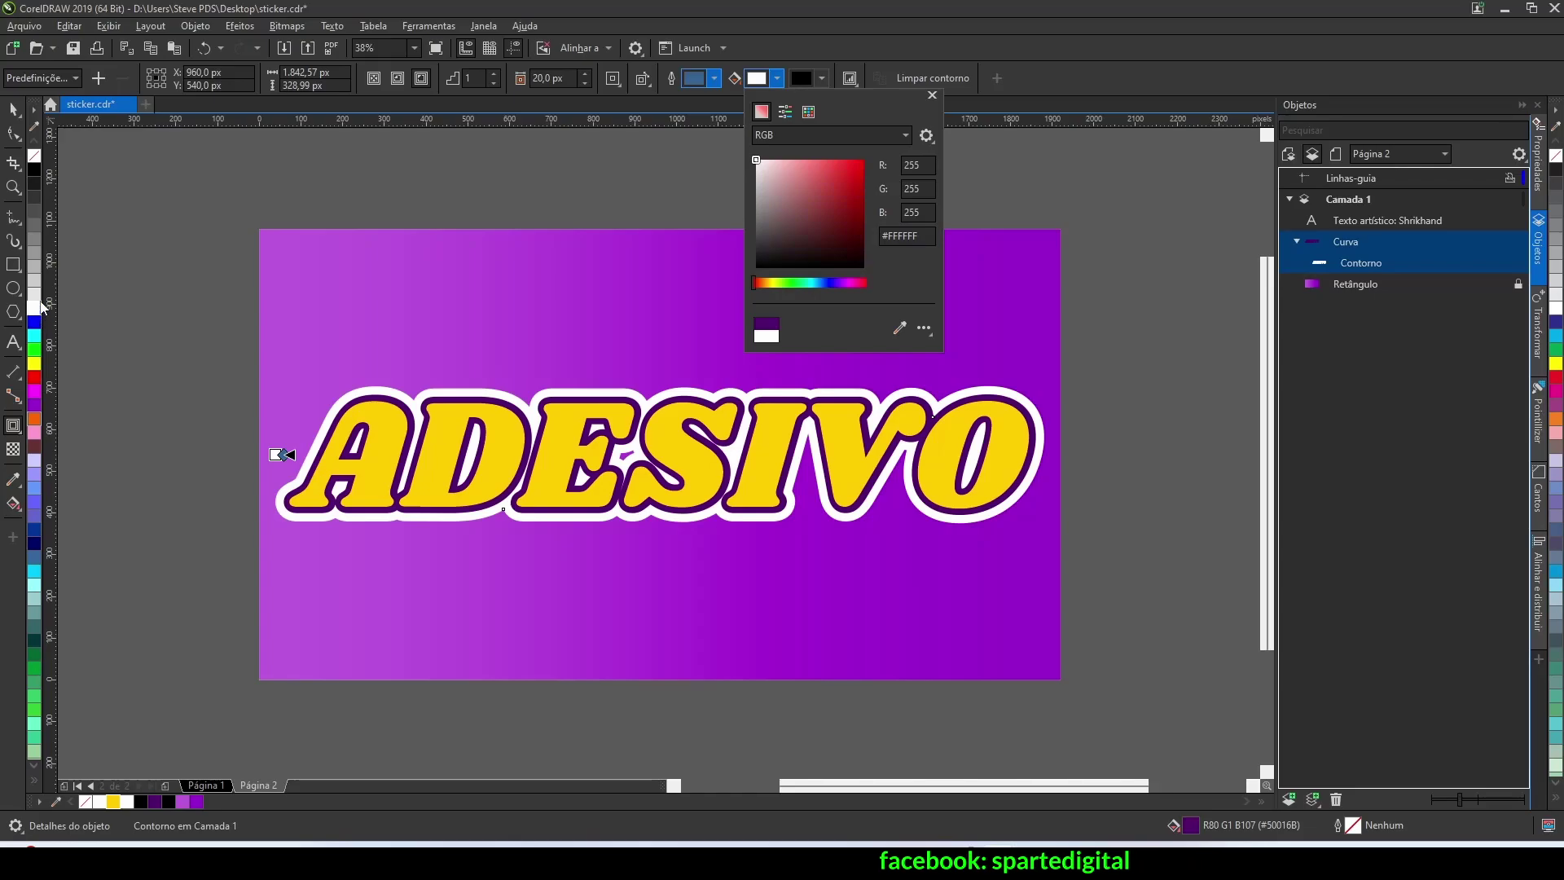
Separate the white contour from the dark purple curve
{"action": "left_click", "coordinate": [10, 110]}
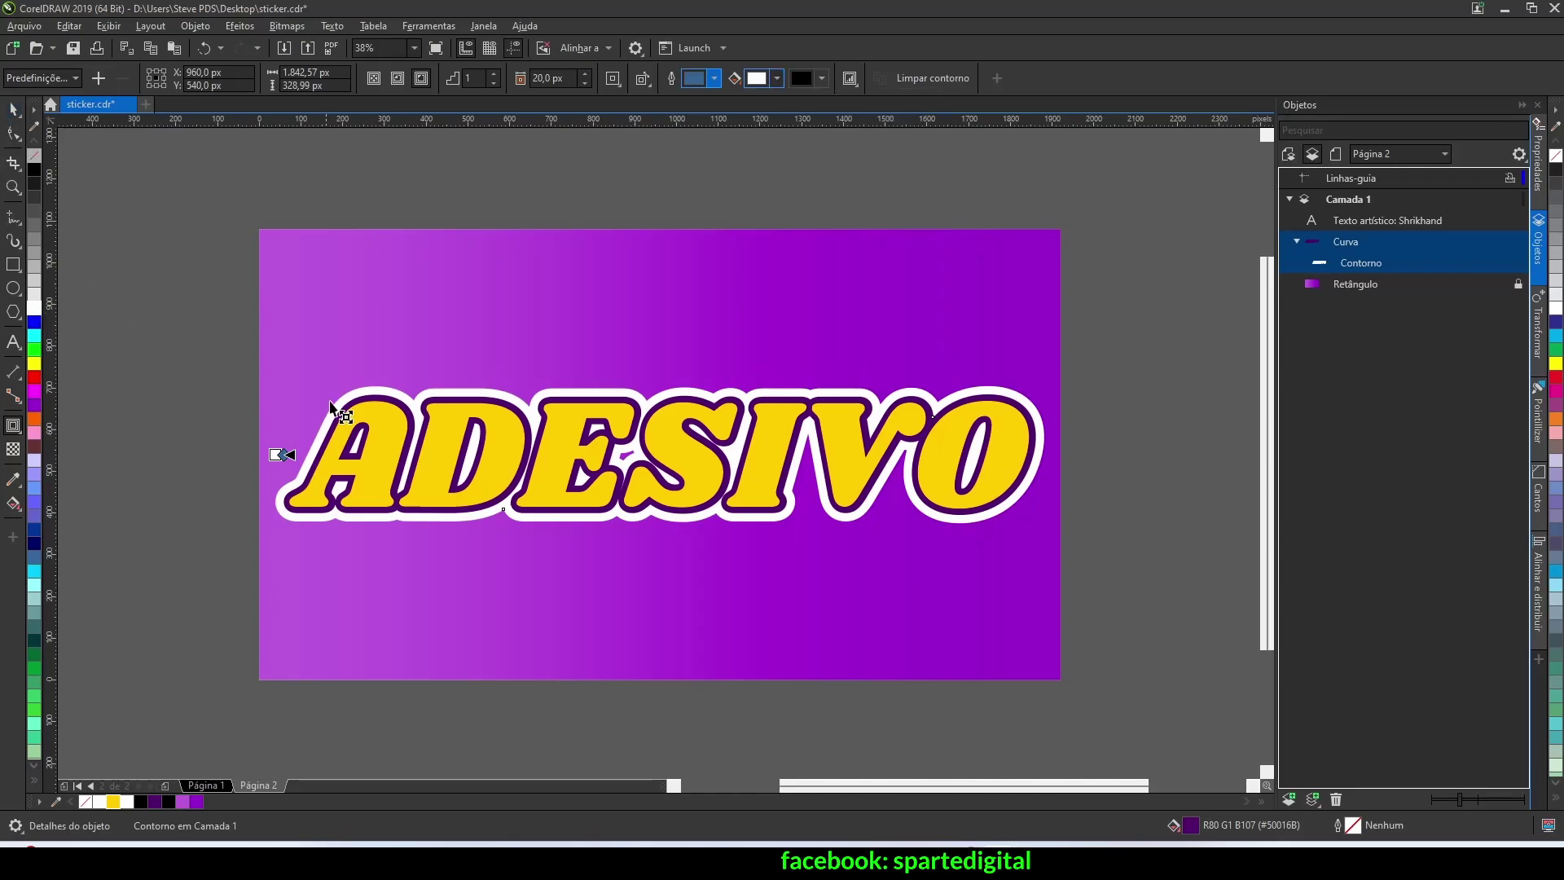
{"action": "left_click", "coordinate": [13, 109]}
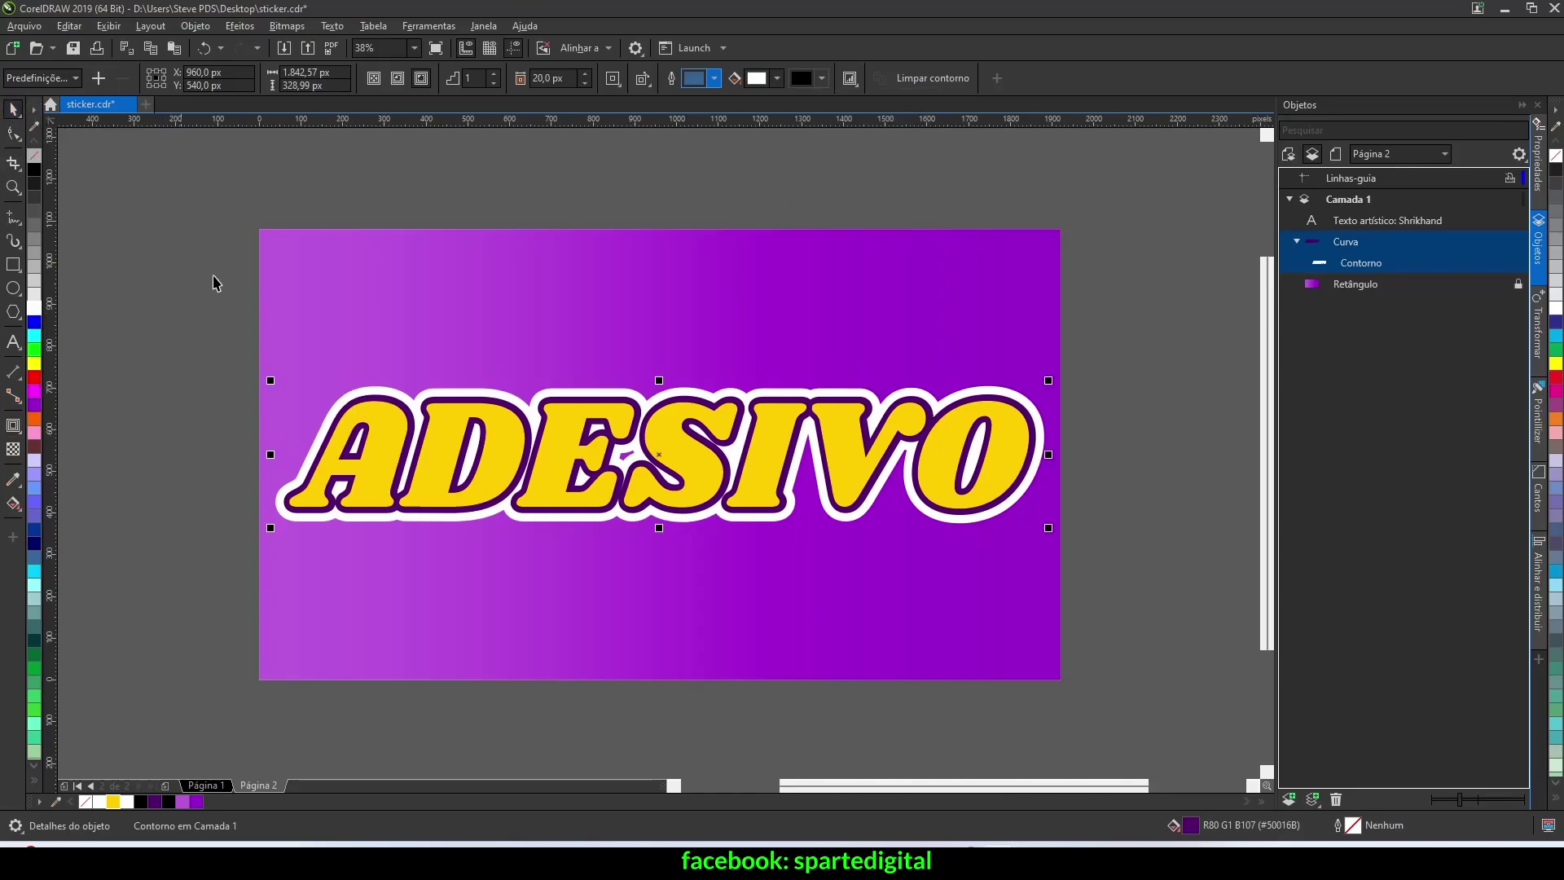
{"action": "right_click", "coordinate": [375, 395]}
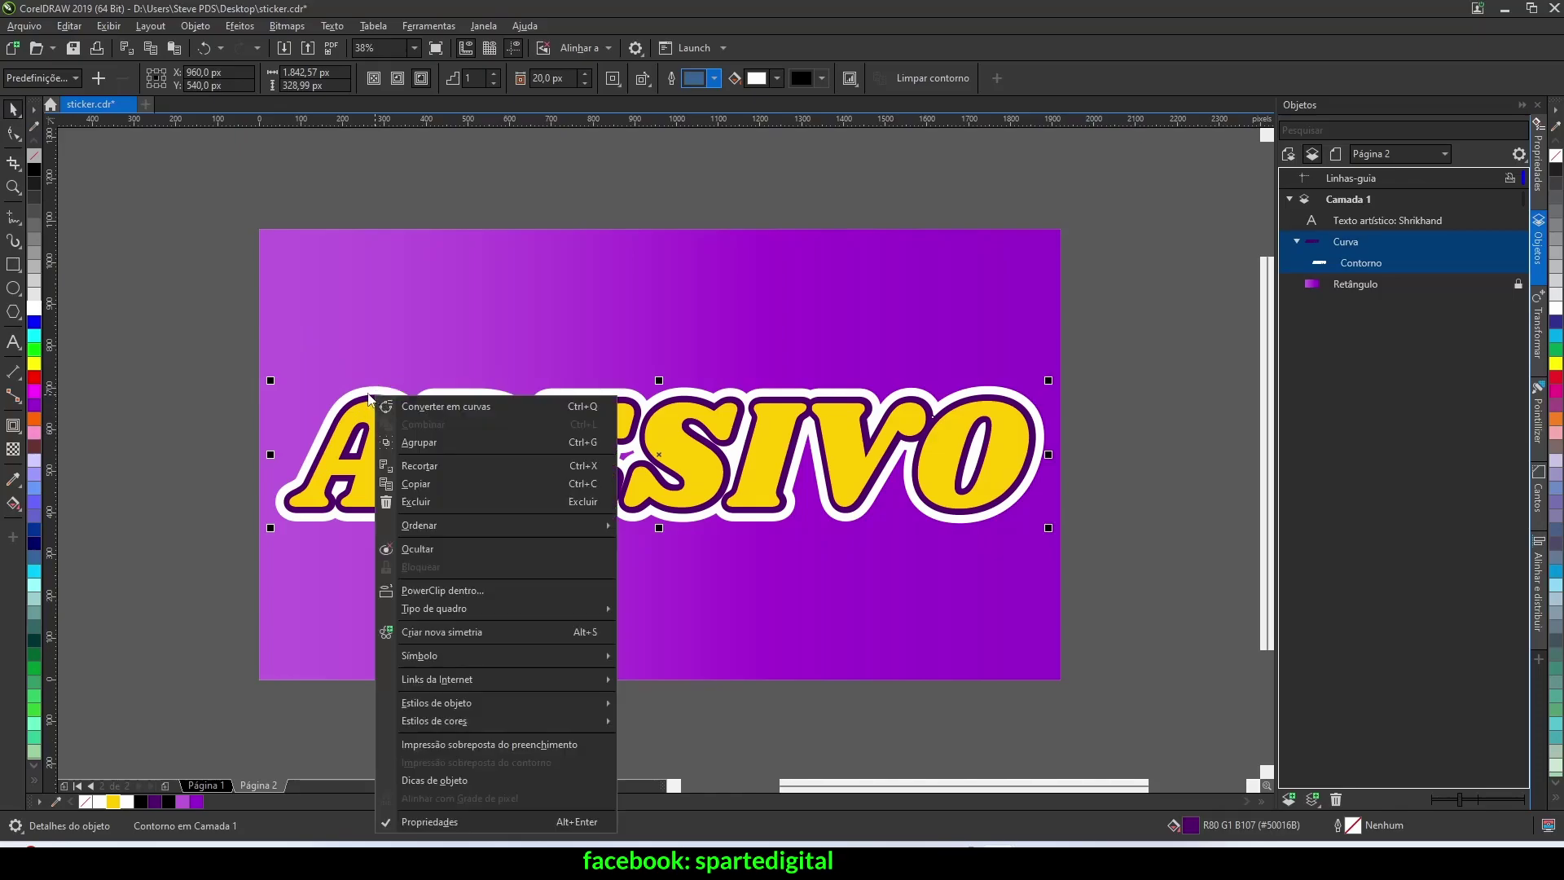
{"action": "left_click", "coordinate": [374, 392]}
{"action": "right_click", "coordinate": [374, 392]}
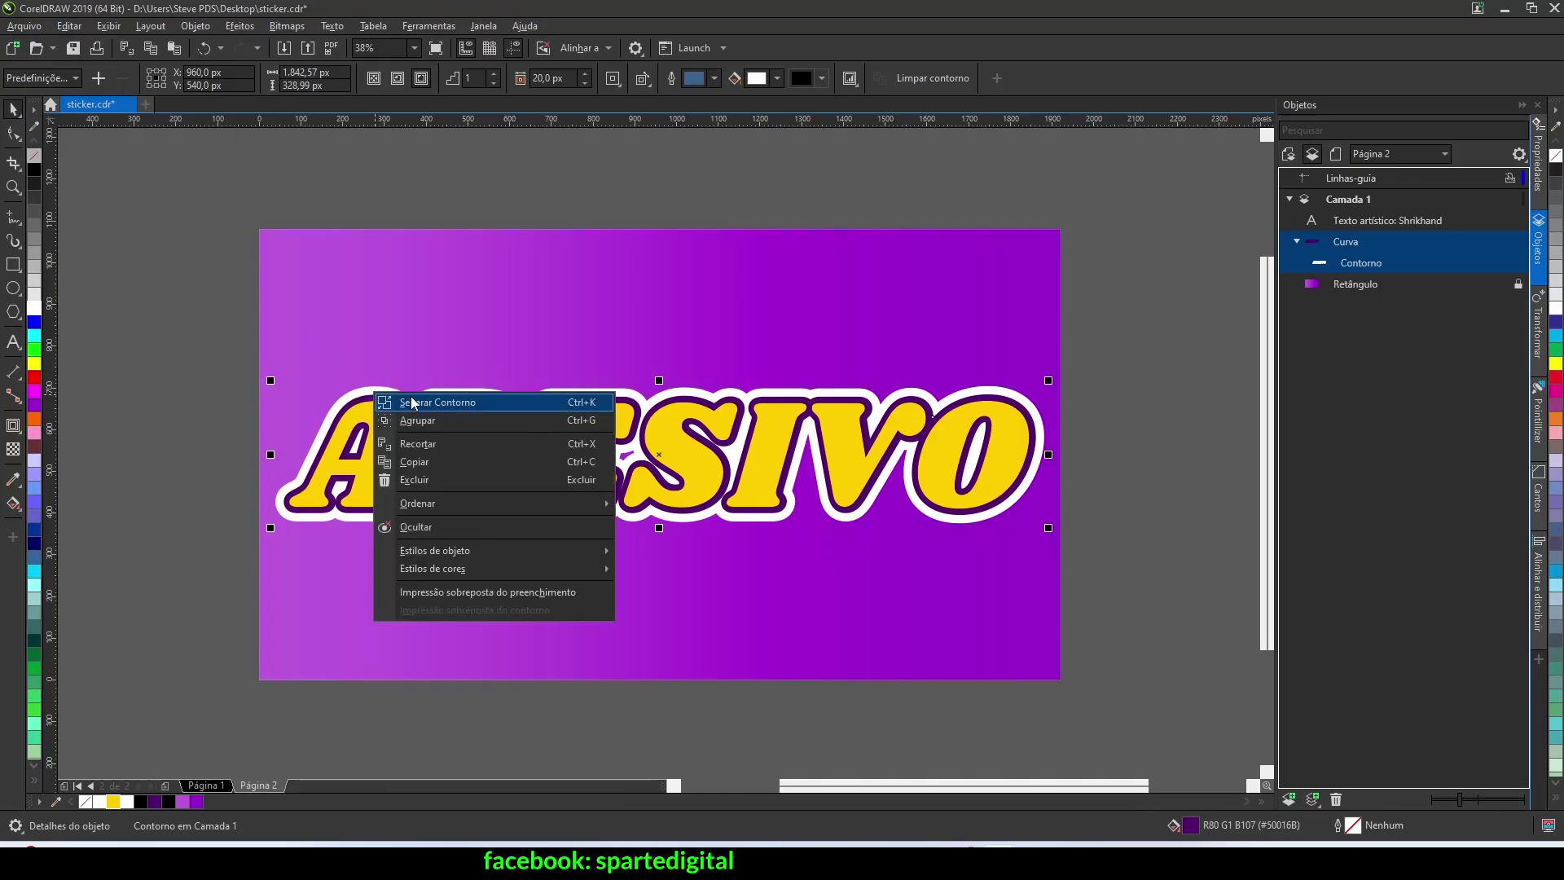
{"action": "left_click", "coordinate": [411, 402]}
Group the ADESIVO text with the dark purple and white curves
{"action": "left_click", "coordinate": [237, 346]}
{"action": "left_click_drag", "start_coordinate": [200, 324], "coordinate": [1225, 689]}
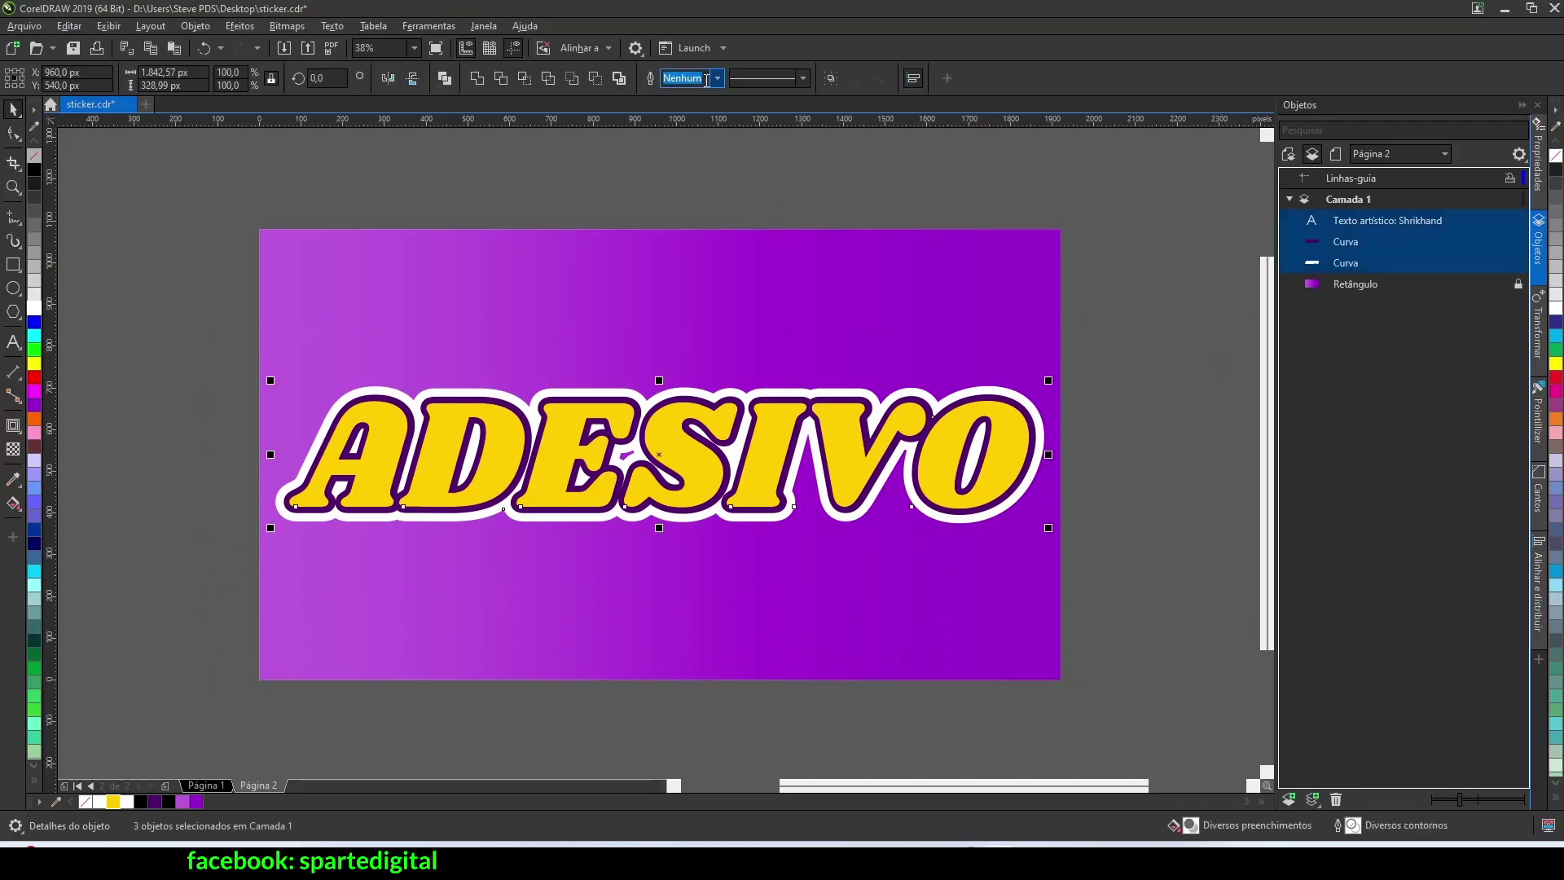
{"action": "left_click", "coordinate": [830, 78]}
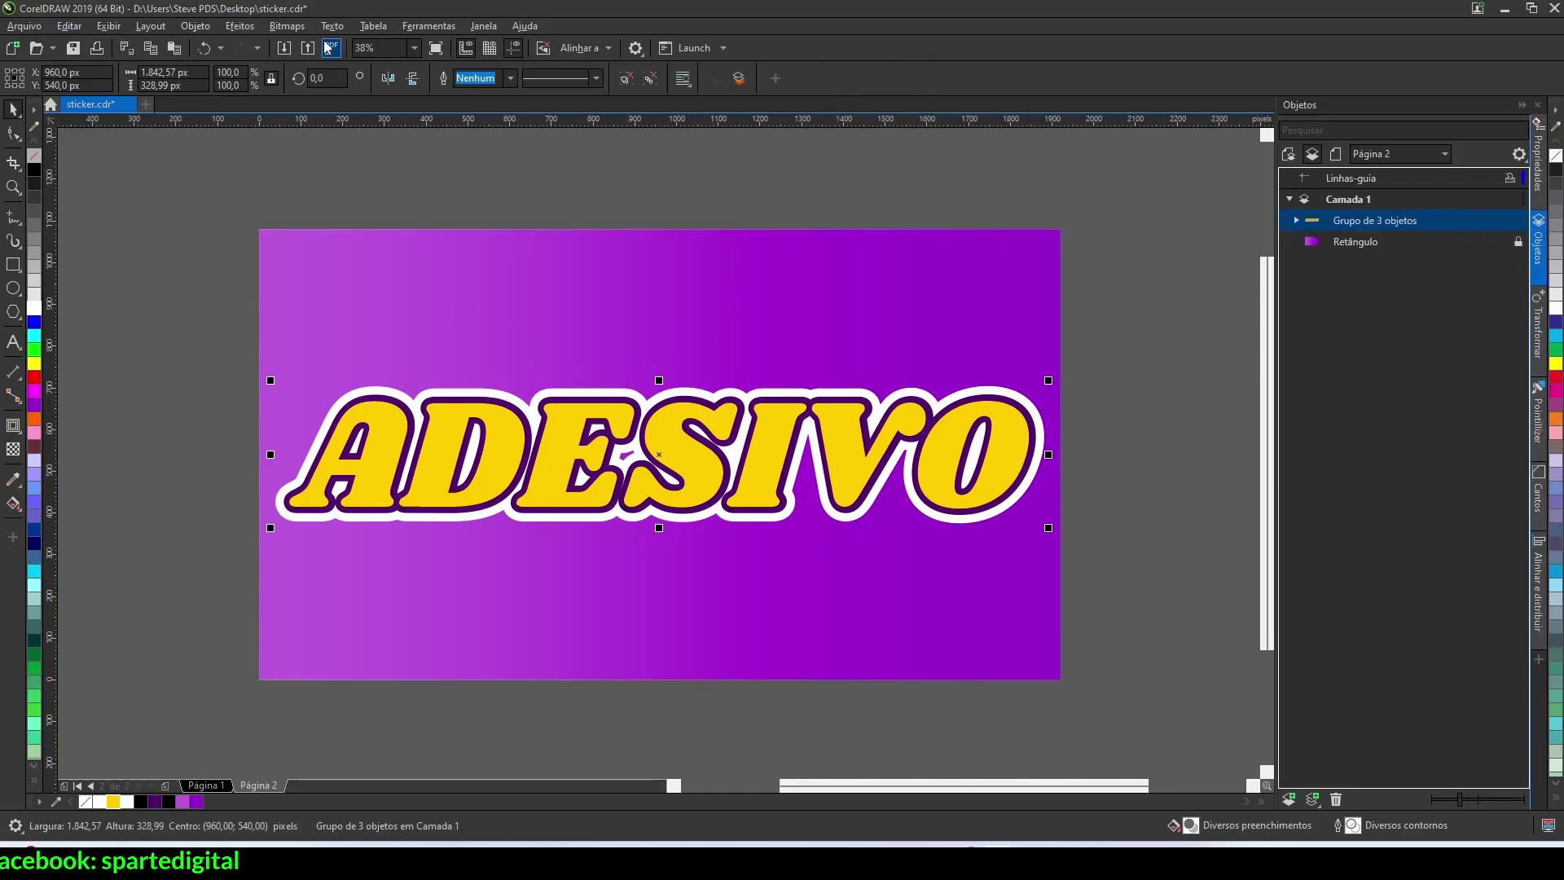
Start the Page Curl (Enrolar página) 3D effect on the grouped text with a 10% black (#E6E6E6) curl colour
{"action": "left_click", "coordinate": [248, 27]}
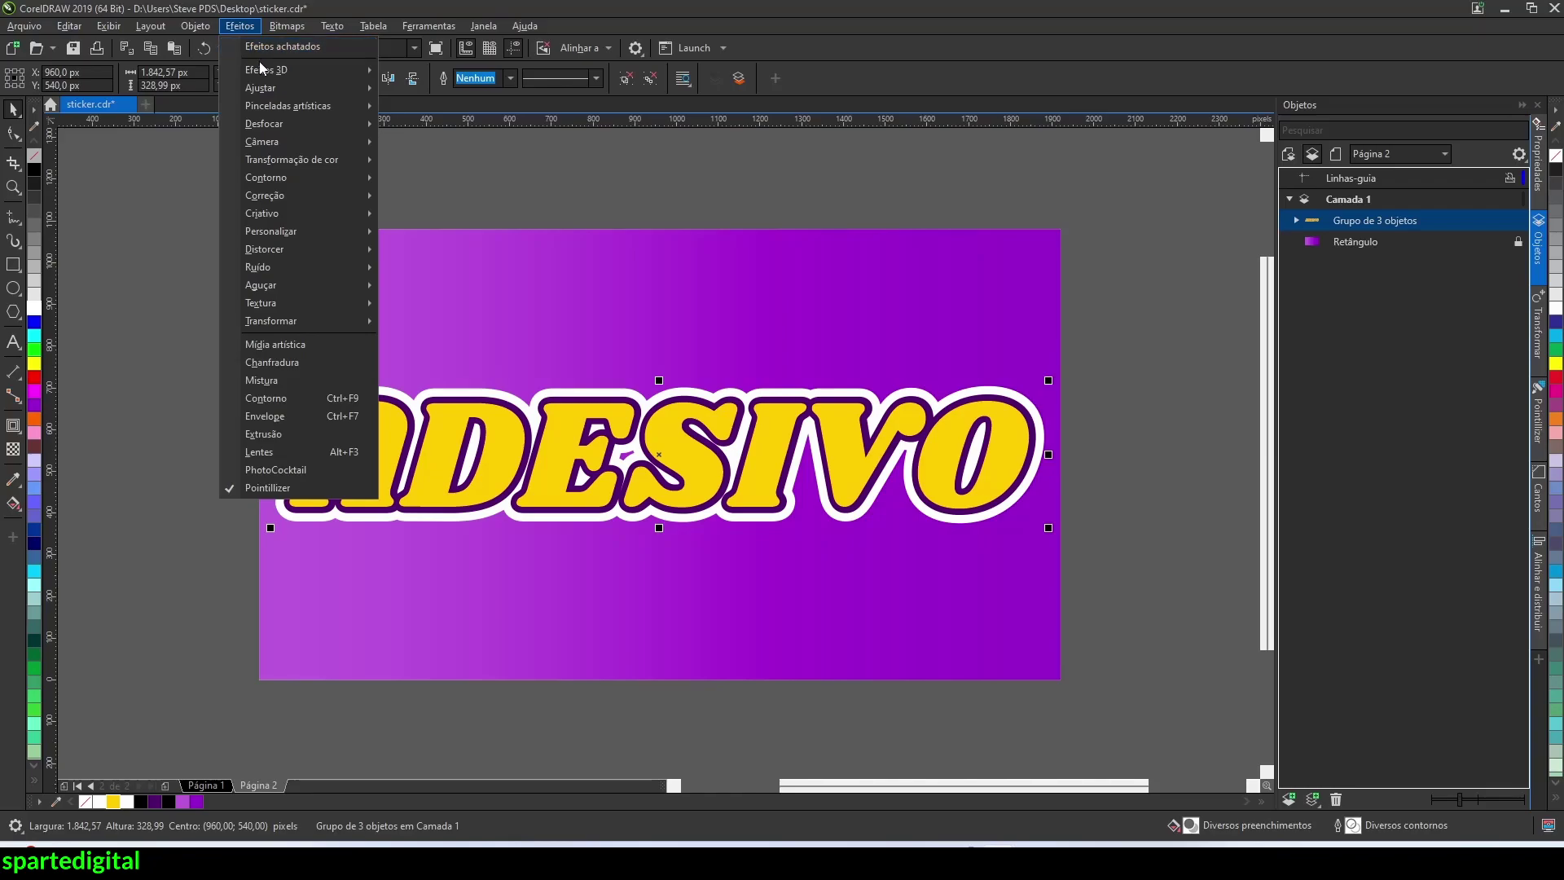
{"action": "mouse_move", "coordinate": [277, 70]}
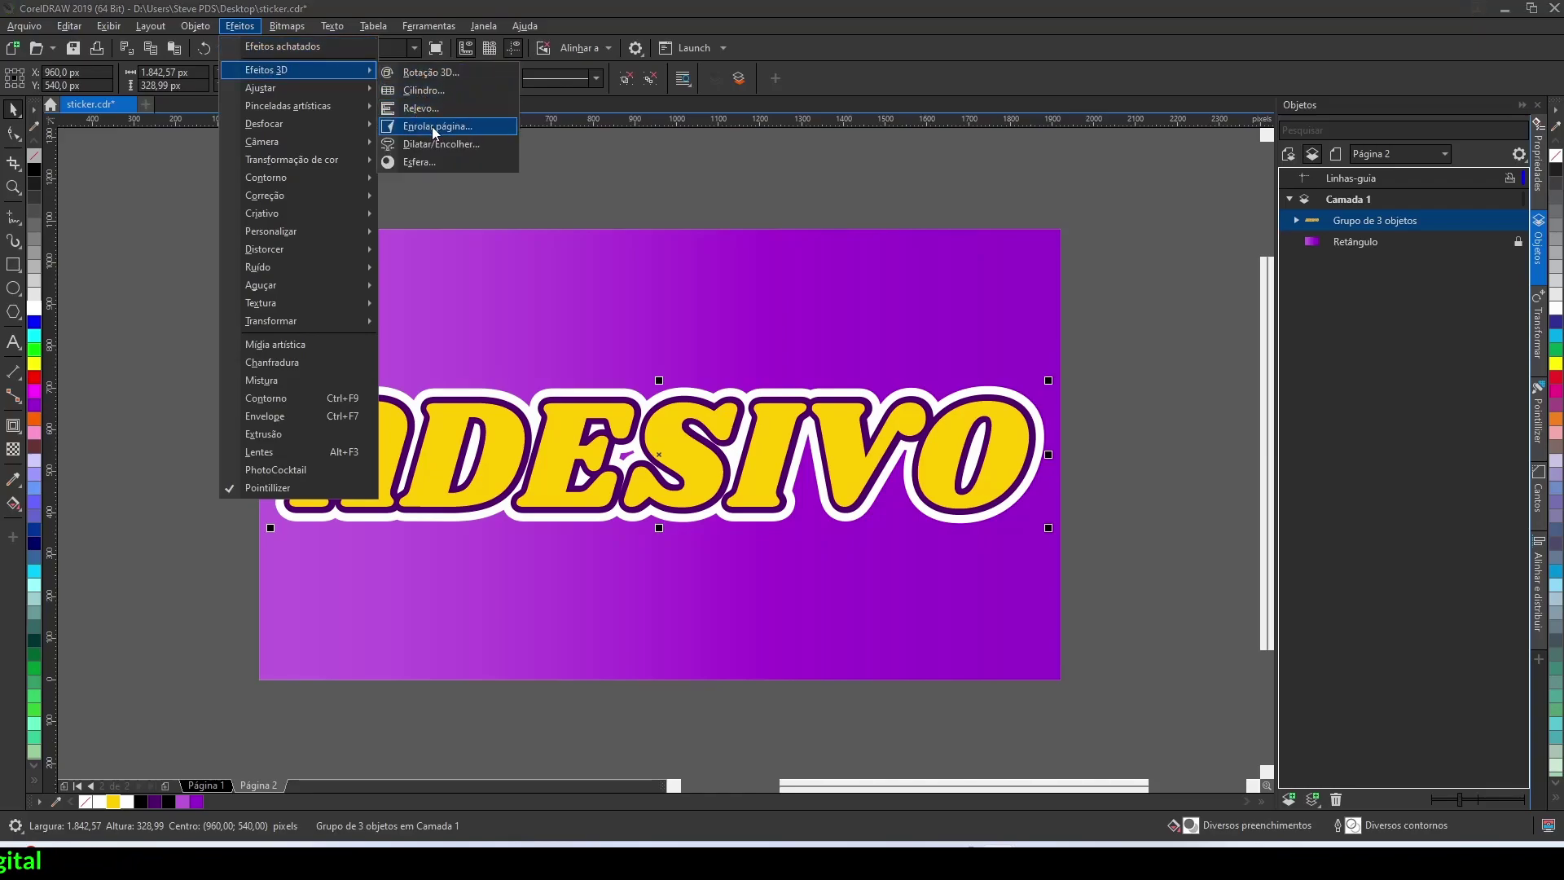
{"action": "left_click", "coordinate": [457, 128]}
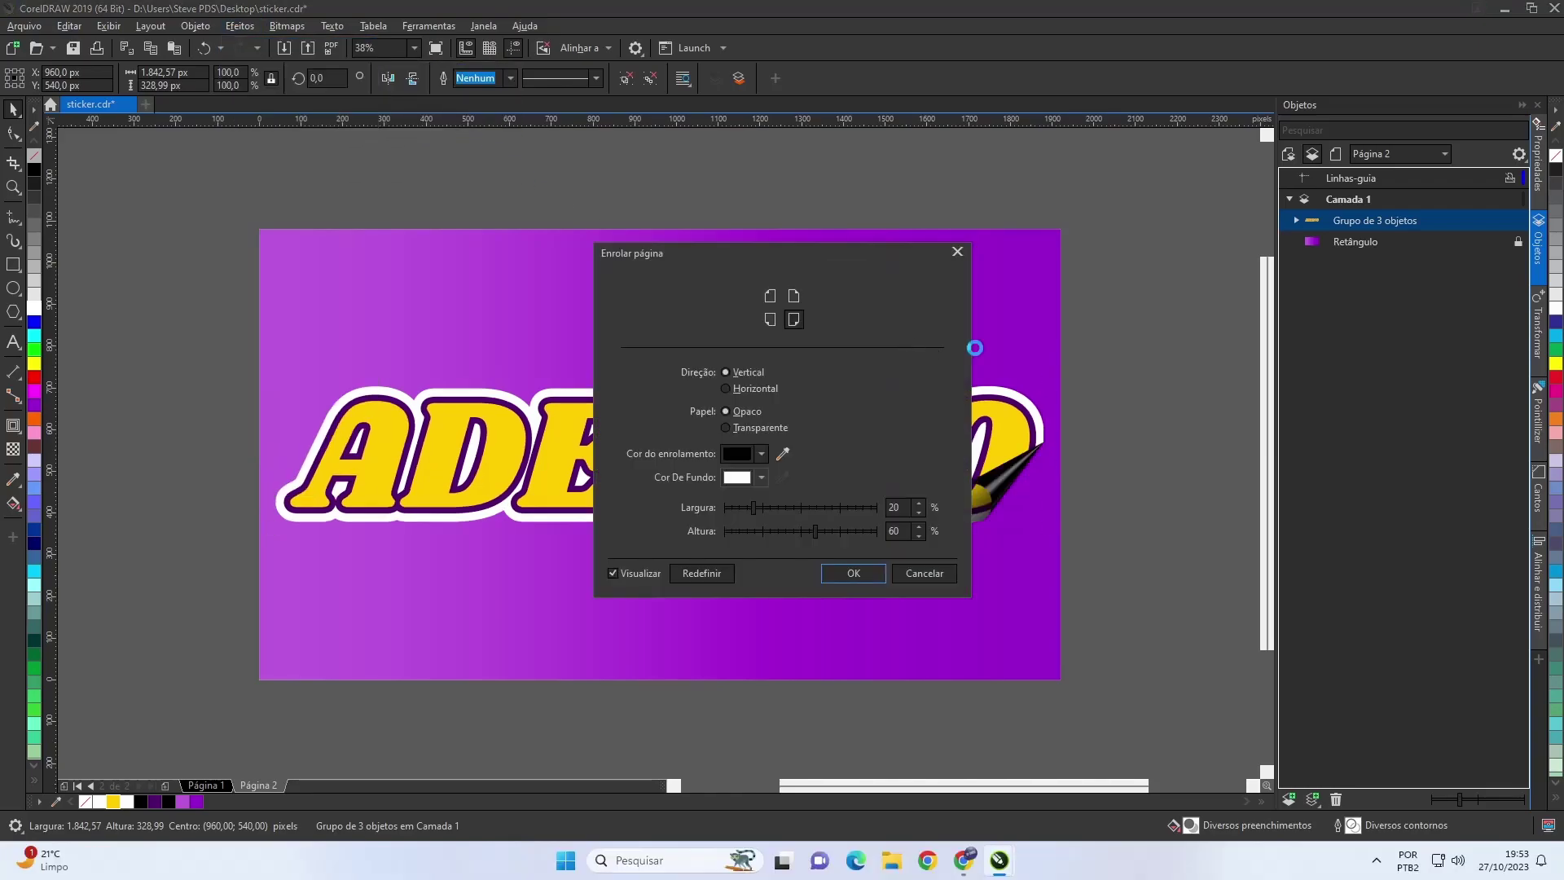
{"action": "left_click_drag", "start_coordinate": [910, 281], "coordinate": [775, 218]}
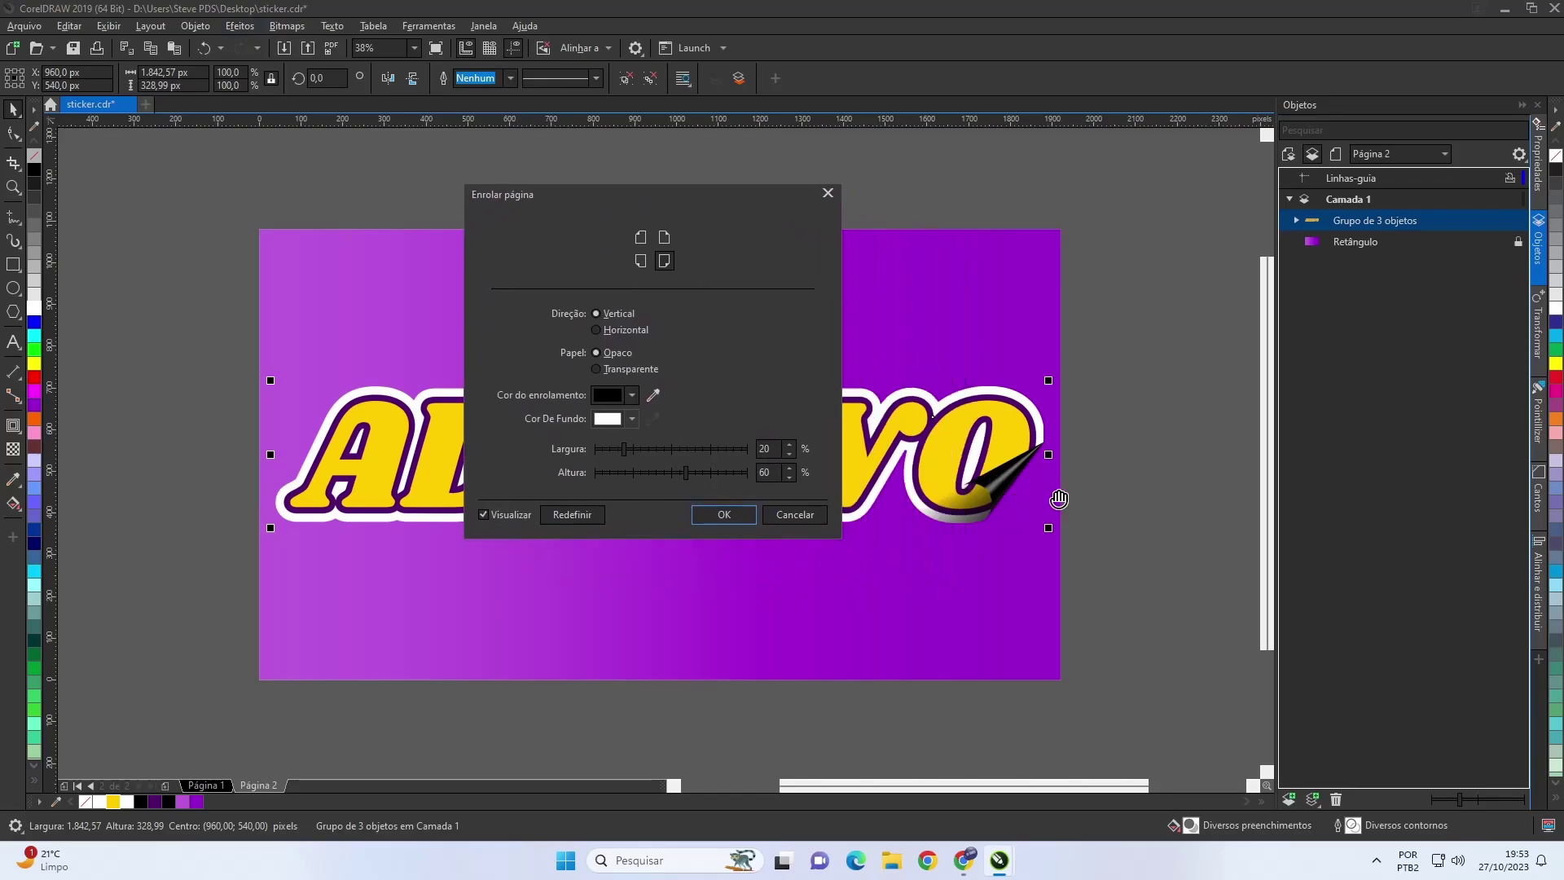
{"action": "left_click", "coordinate": [632, 395]}
{"action": "left_click", "coordinate": [743, 646]}
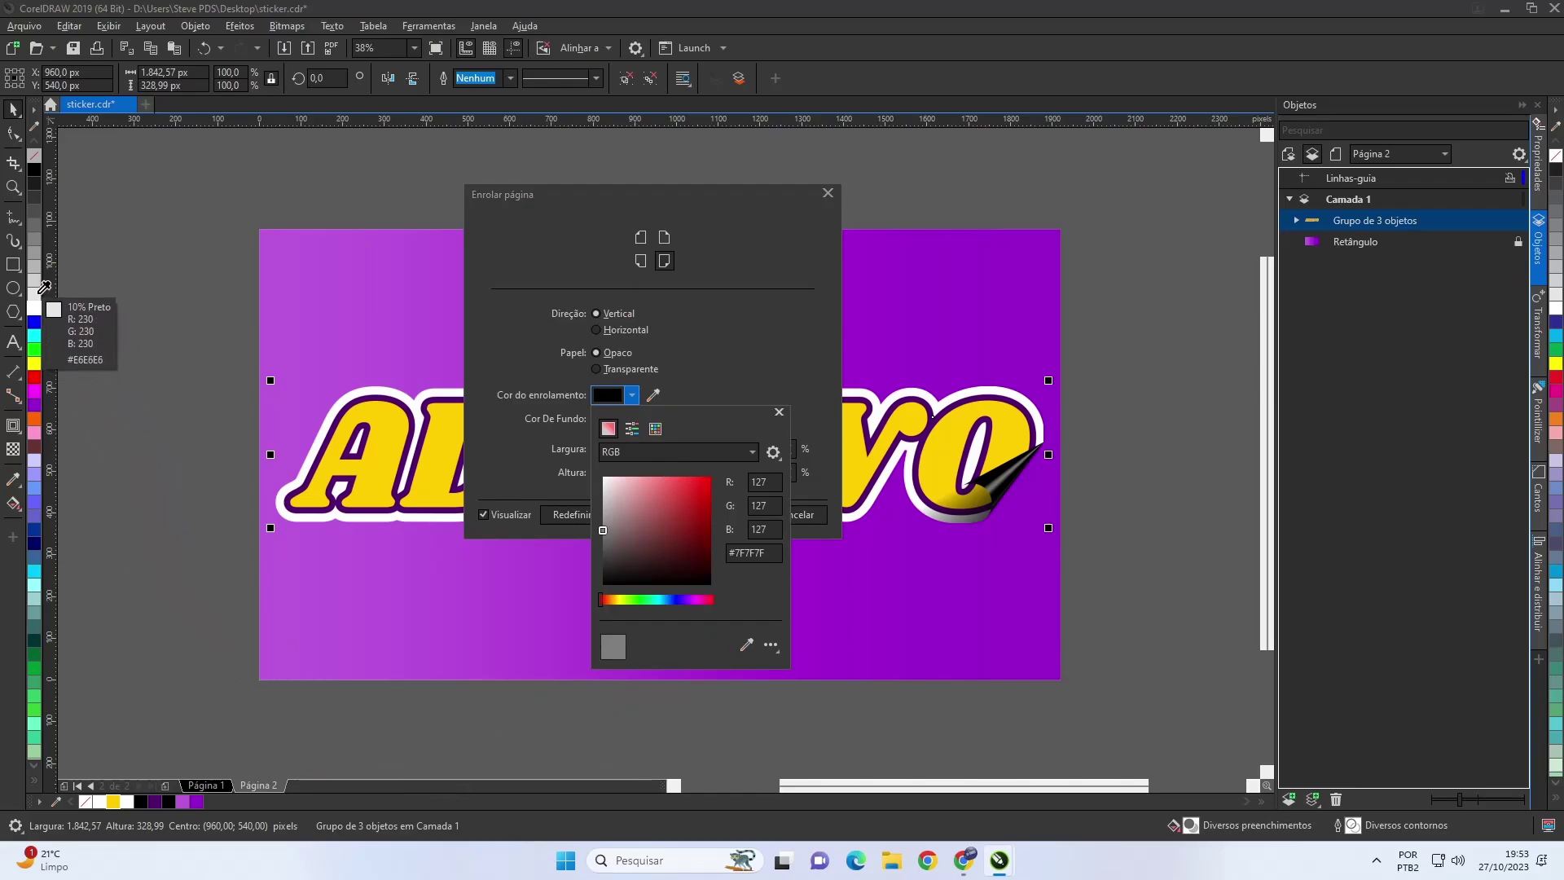
{"action": "left_click", "coordinate": [40, 294]}
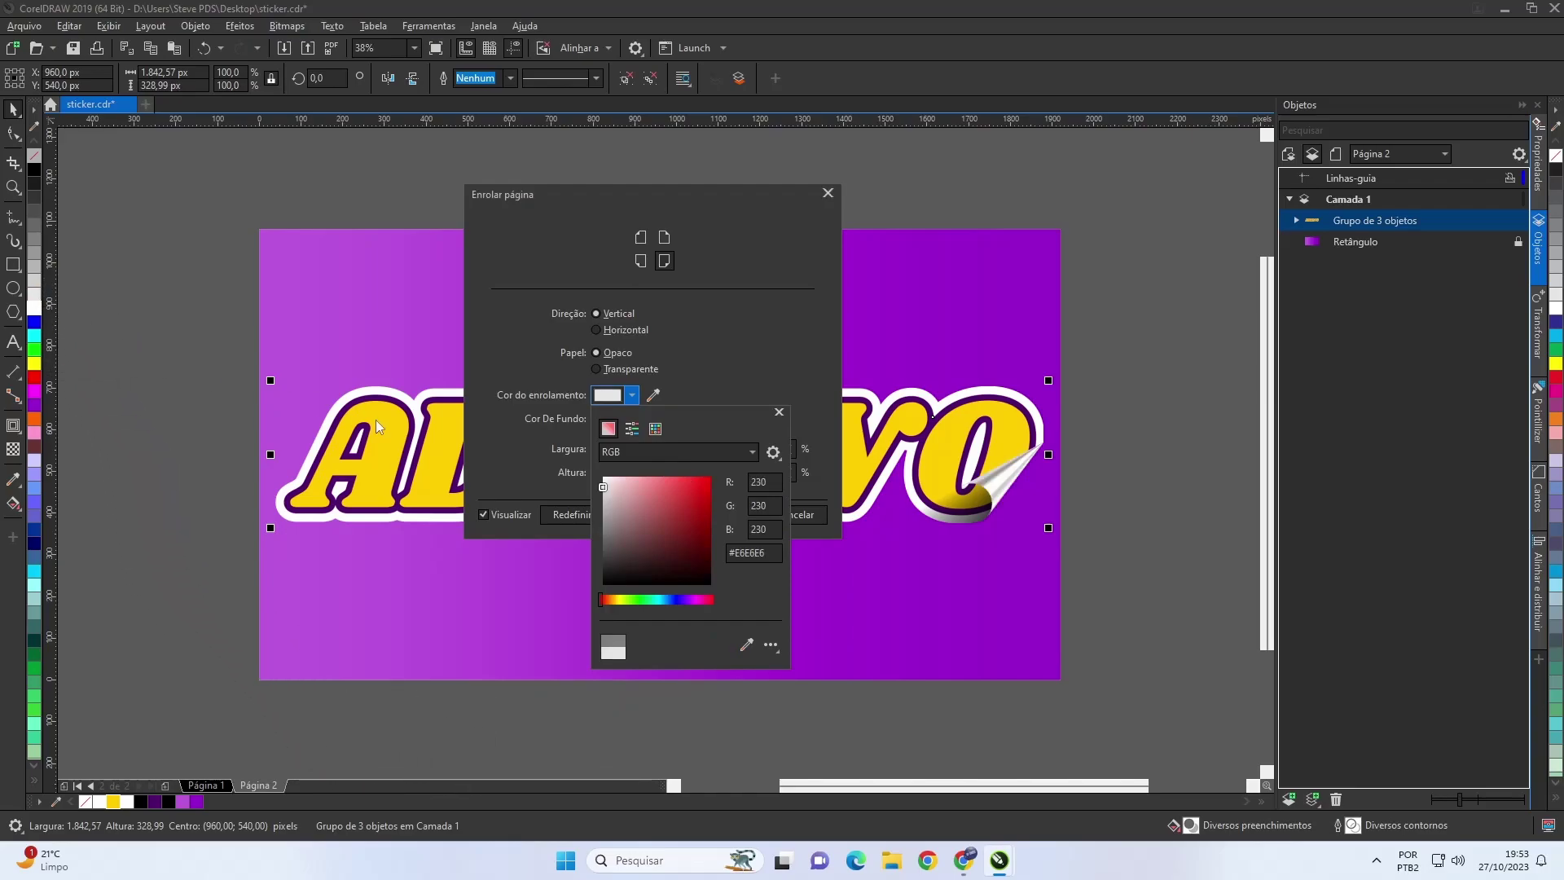
Apply the Page Curl effect to the grouped text and duplicate the curled group in place
{"action": "left_click", "coordinate": [805, 361]}
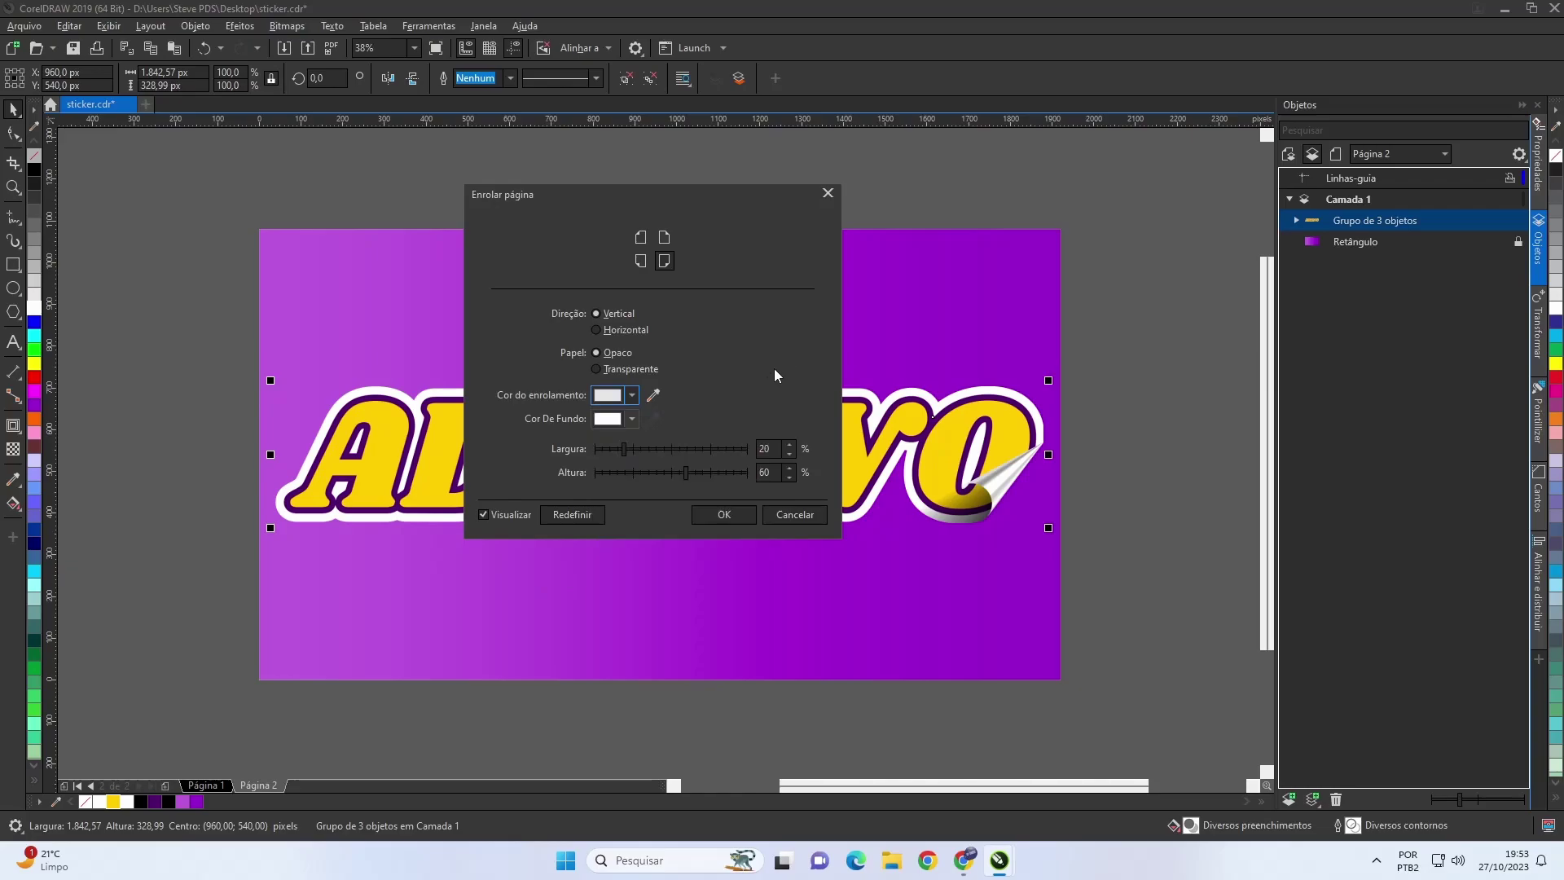
{"action": "left_click", "coordinate": [724, 514]}
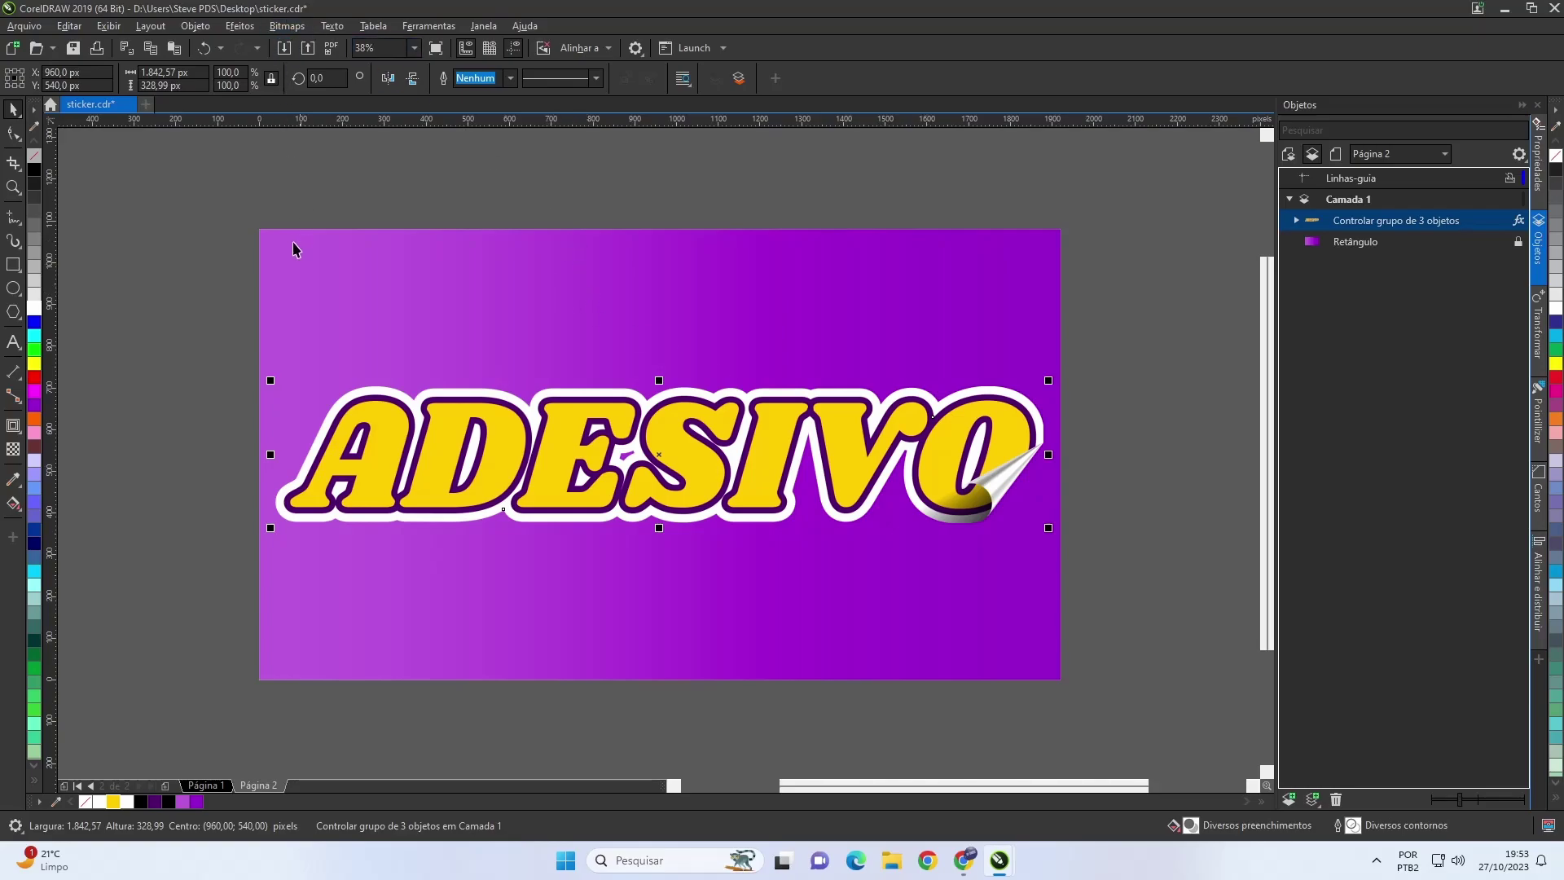
{"action": "left_click_drag", "start_coordinate": [582, 444], "coordinate": [1129, 602]}
{"action": "key", "text": "ctrl+c"}
{"action": "key", "text": "ctrl+v"}
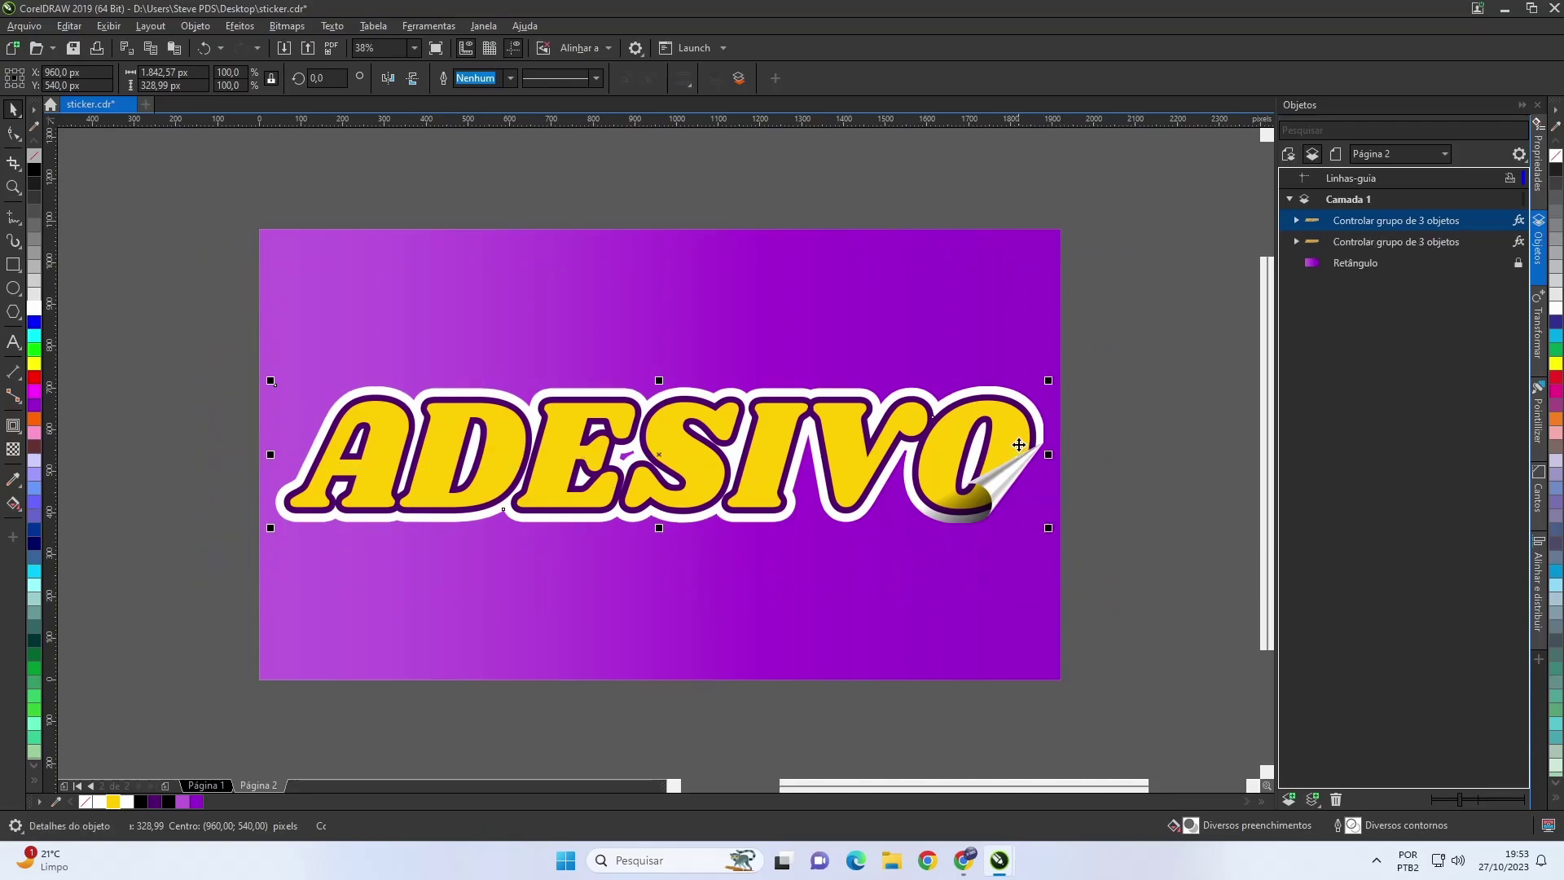
Hide the upper copy of the curled group and fill the lower copy with black (#000000)
{"action": "left_click", "coordinate": [1394, 243]}
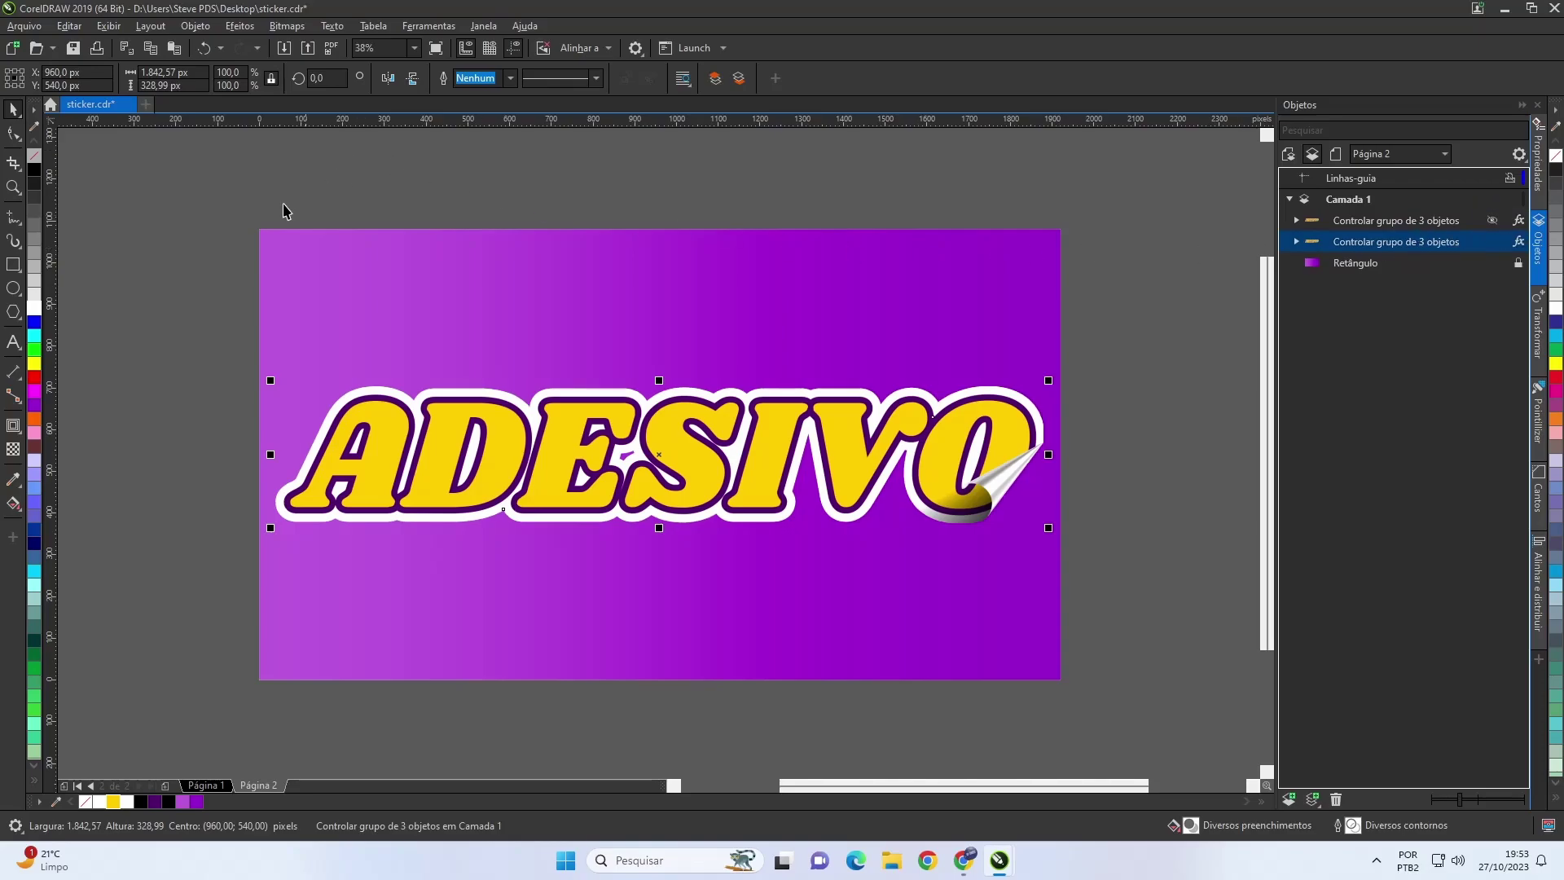
{"action": "left_click", "coordinate": [35, 170]}
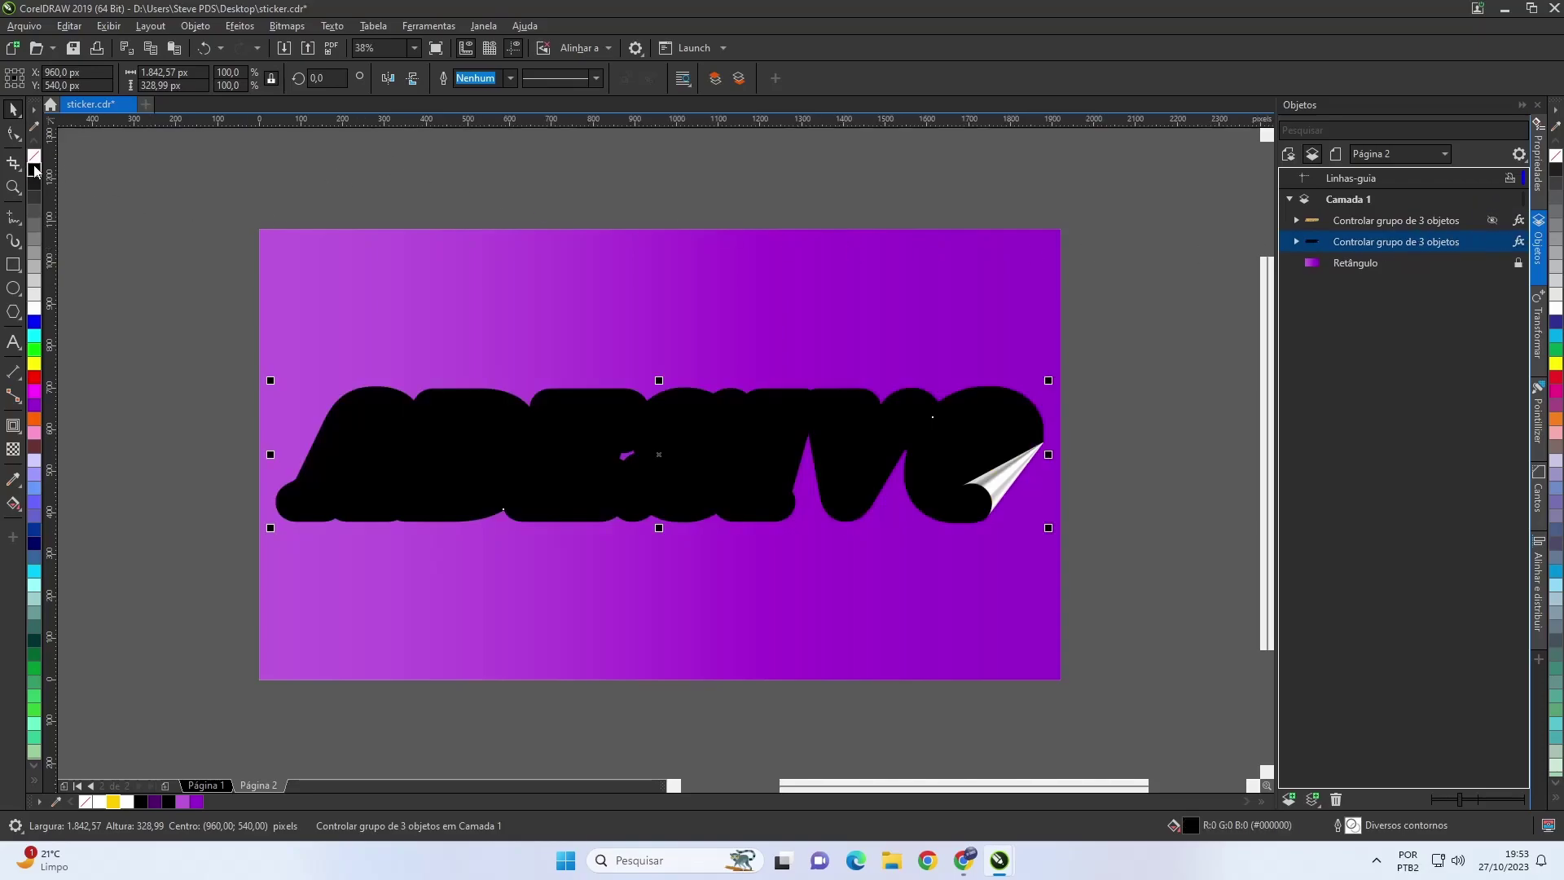
Apply another Page Curl (Enrolar página) 3D effect with a black curl colour to the black copy
{"action": "left_click", "coordinate": [236, 26]}
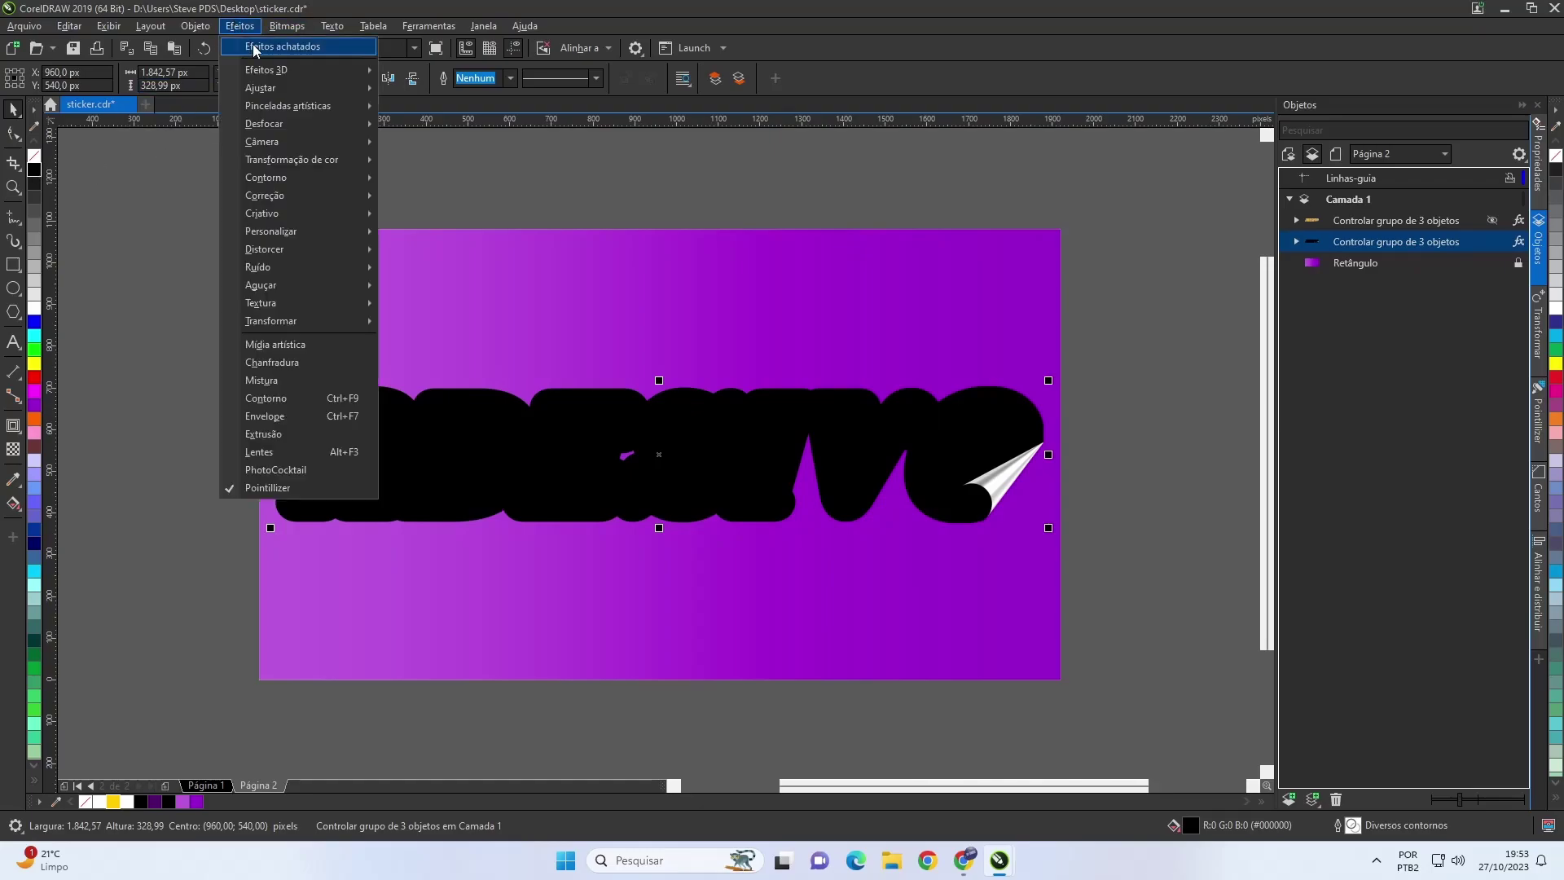
{"action": "mouse_move", "coordinate": [268, 70]}
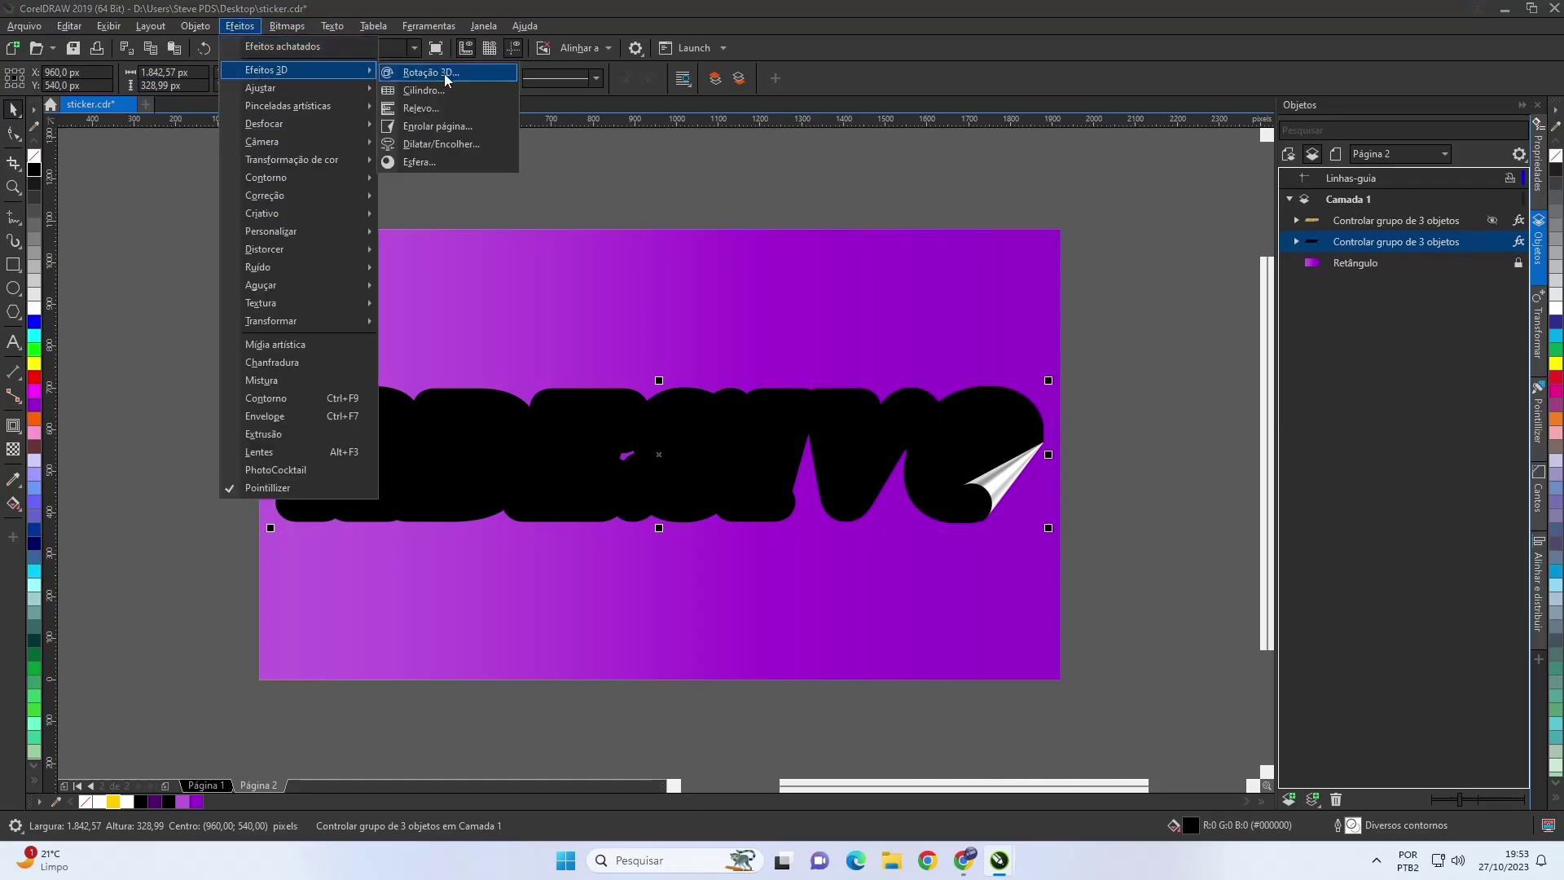
{"action": "left_click", "coordinate": [432, 126]}
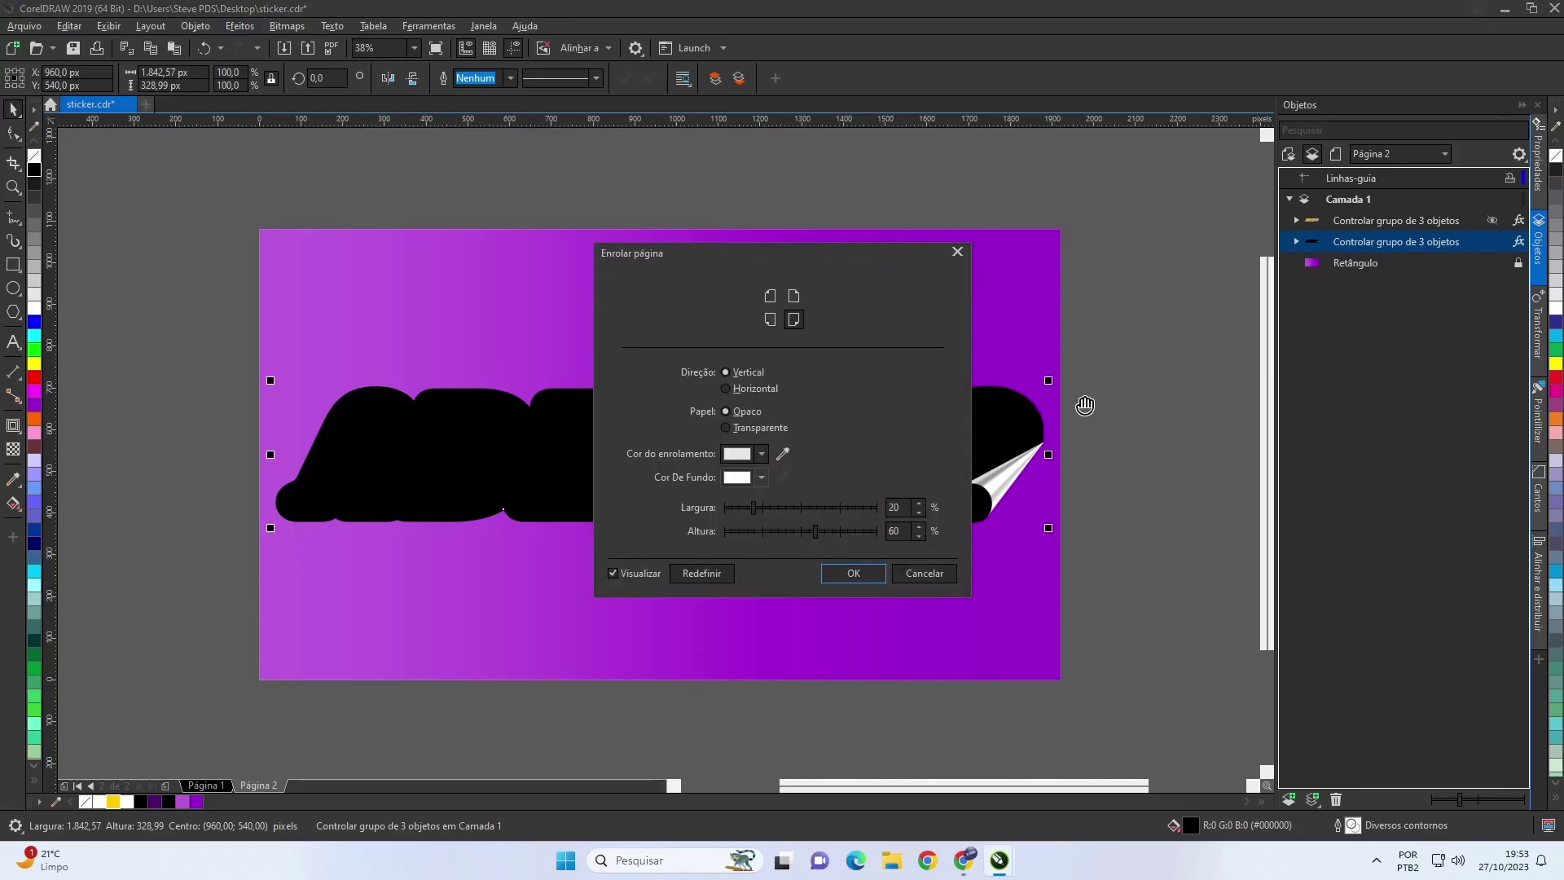
{"action": "key", "text": "space"}
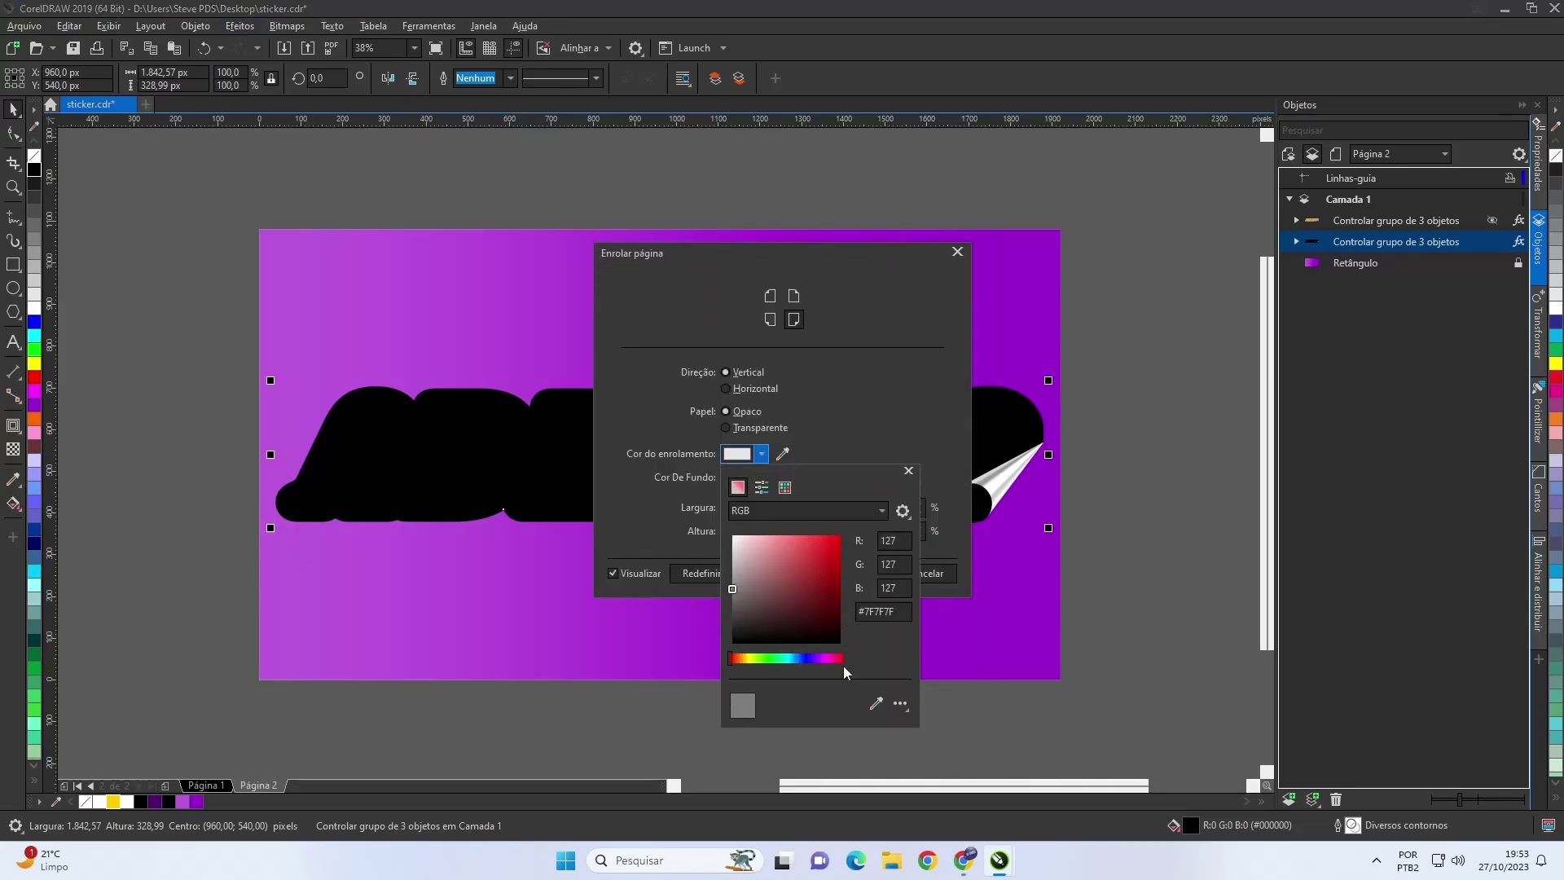
{"action": "left_click", "coordinate": [841, 651]}
{"action": "left_click", "coordinate": [891, 444]}
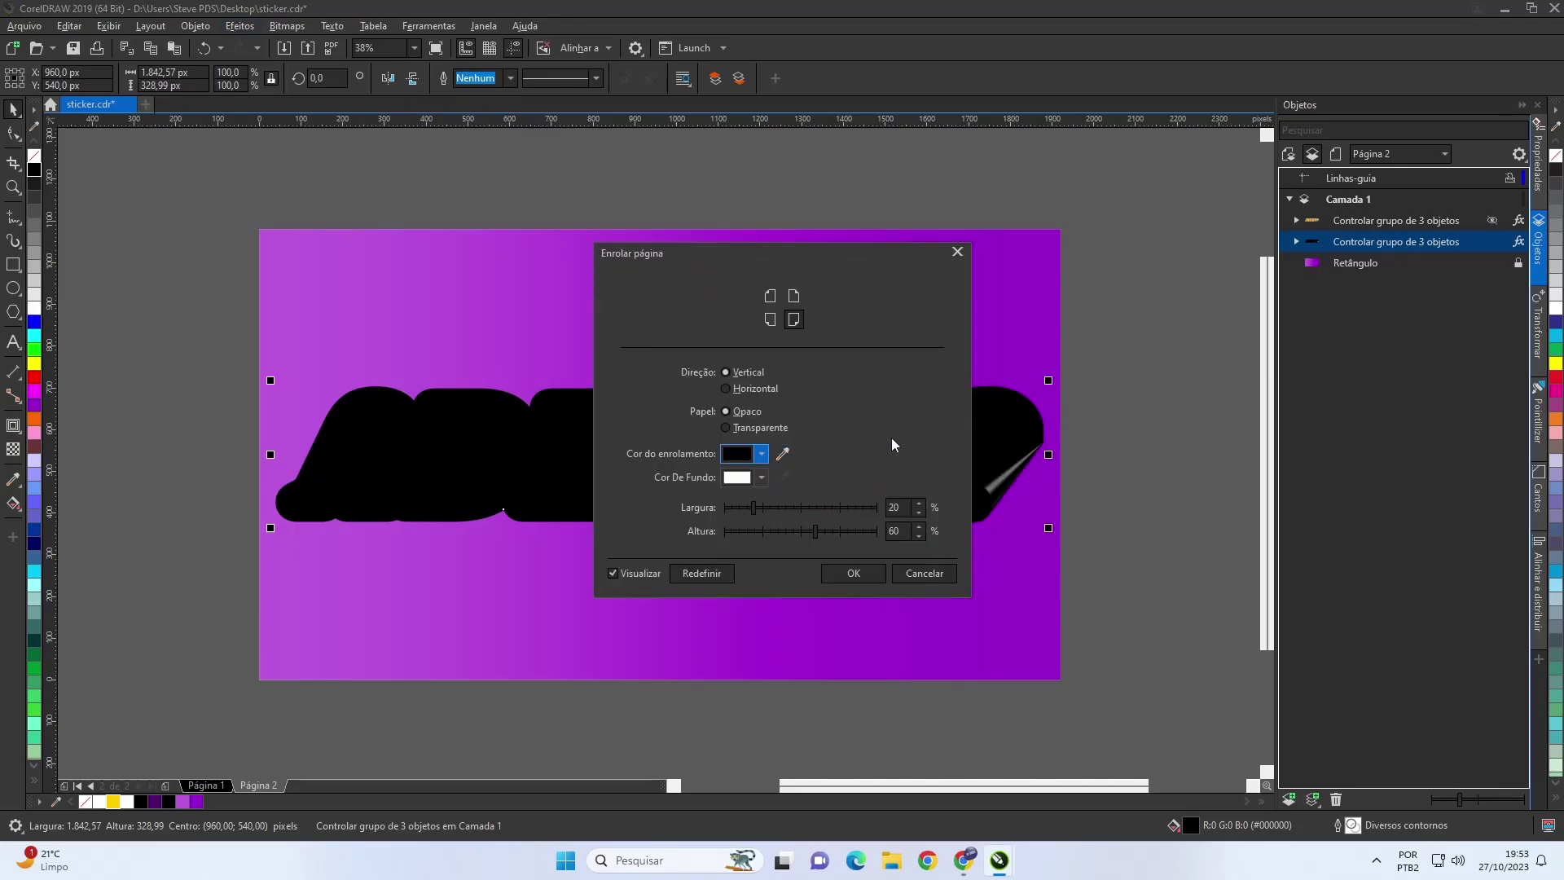
{"action": "left_click", "coordinate": [865, 574]}
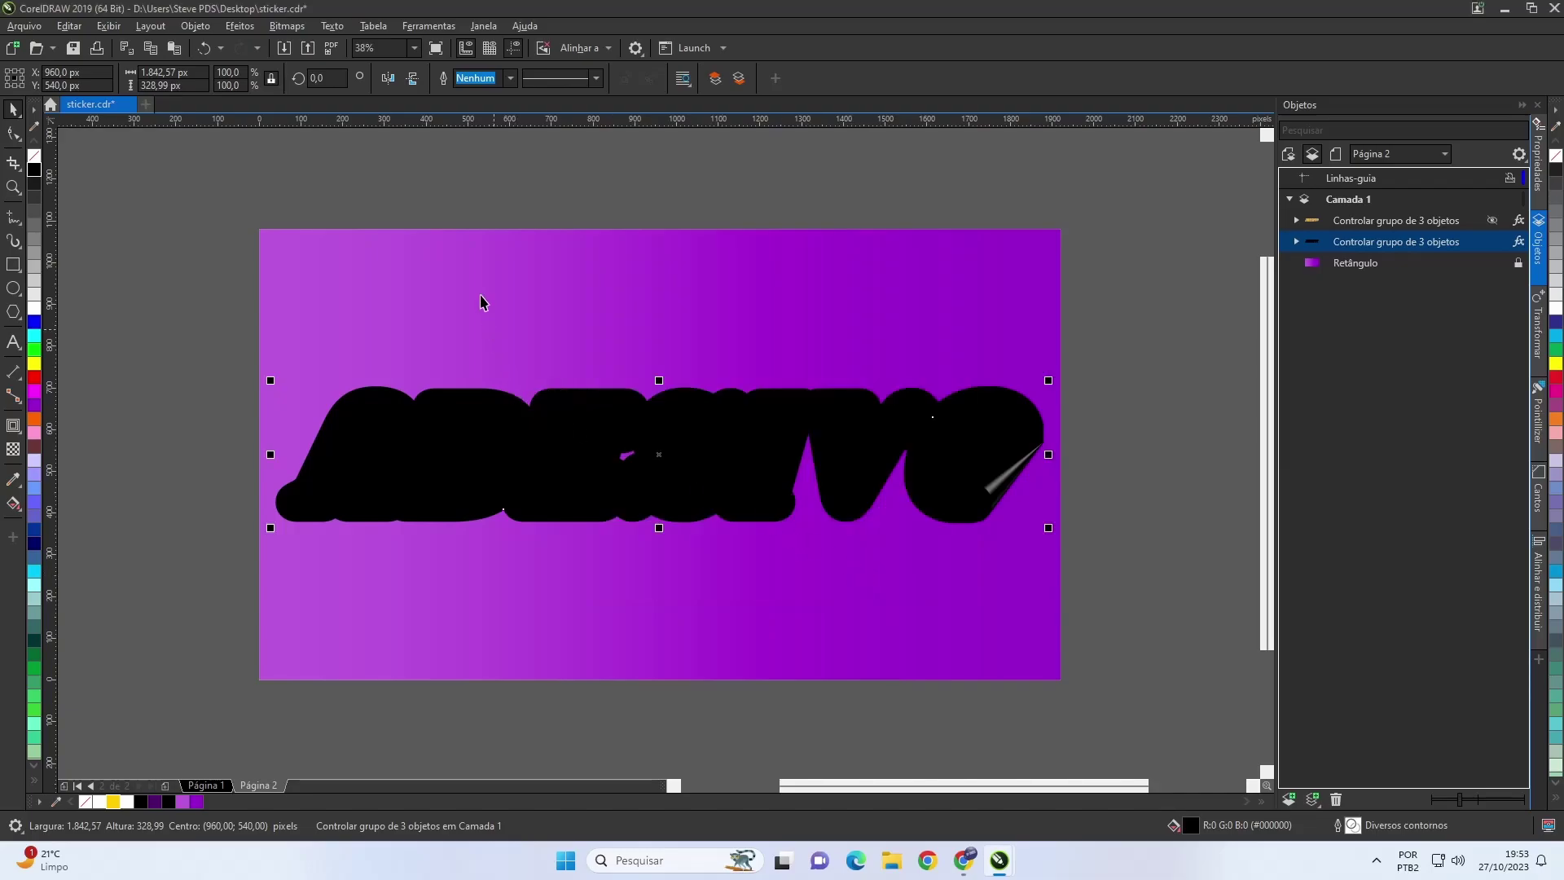
Apply a Gaussian blur with a 15-pixel radius to the black copy
{"action": "left_click", "coordinate": [239, 25]}
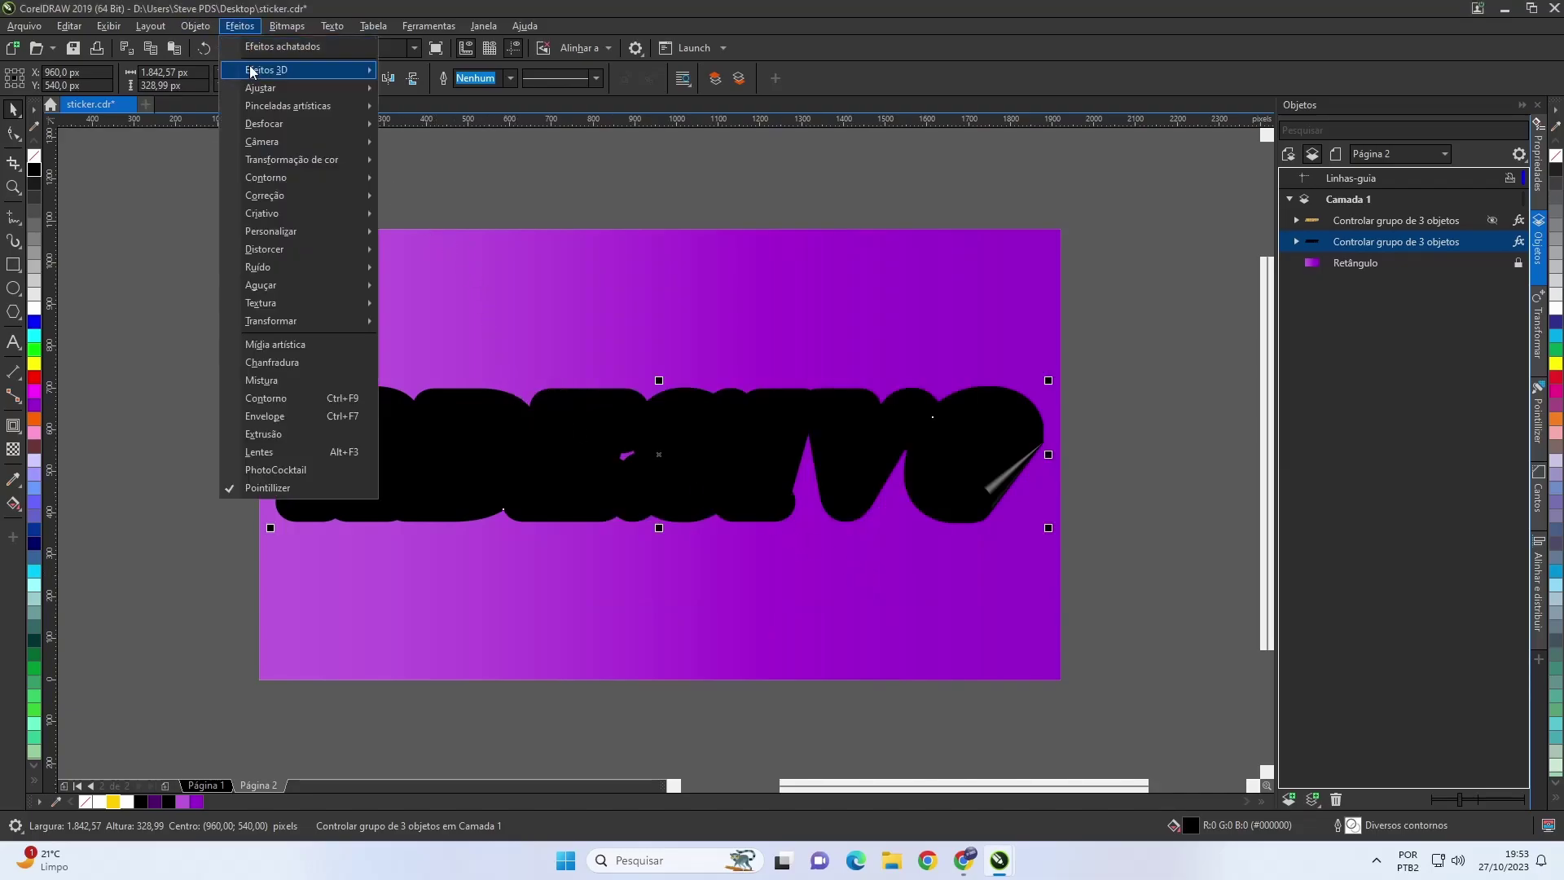
{"action": "mouse_move", "coordinate": [281, 131]}
{"action": "left_click", "coordinate": [438, 142]}
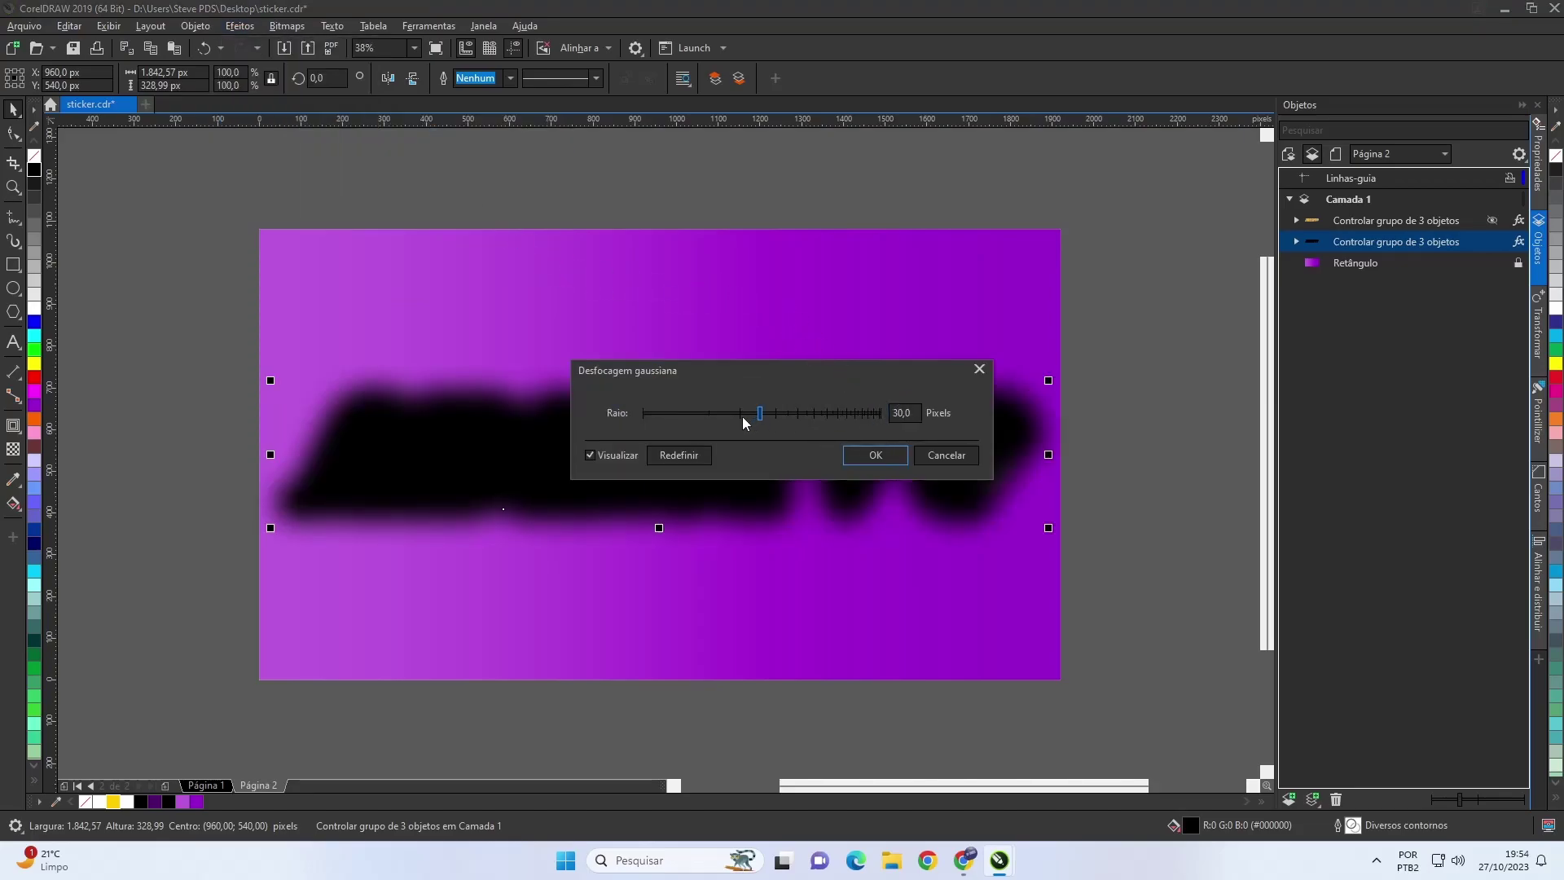
{"action": "left_click", "coordinate": [914, 413]}
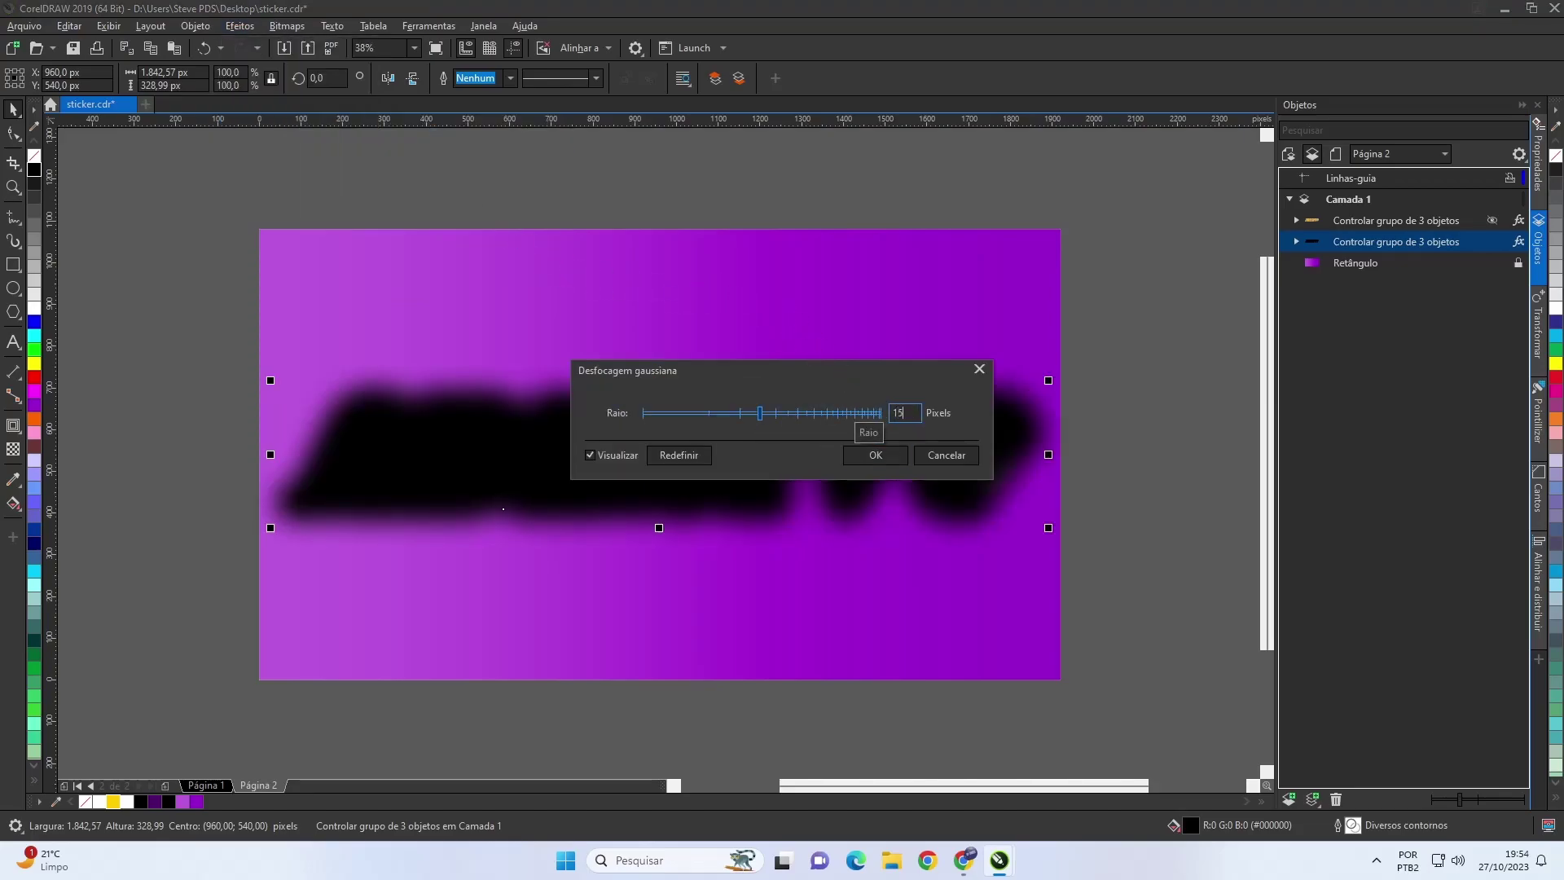
{"action": "type", "text": "15"}
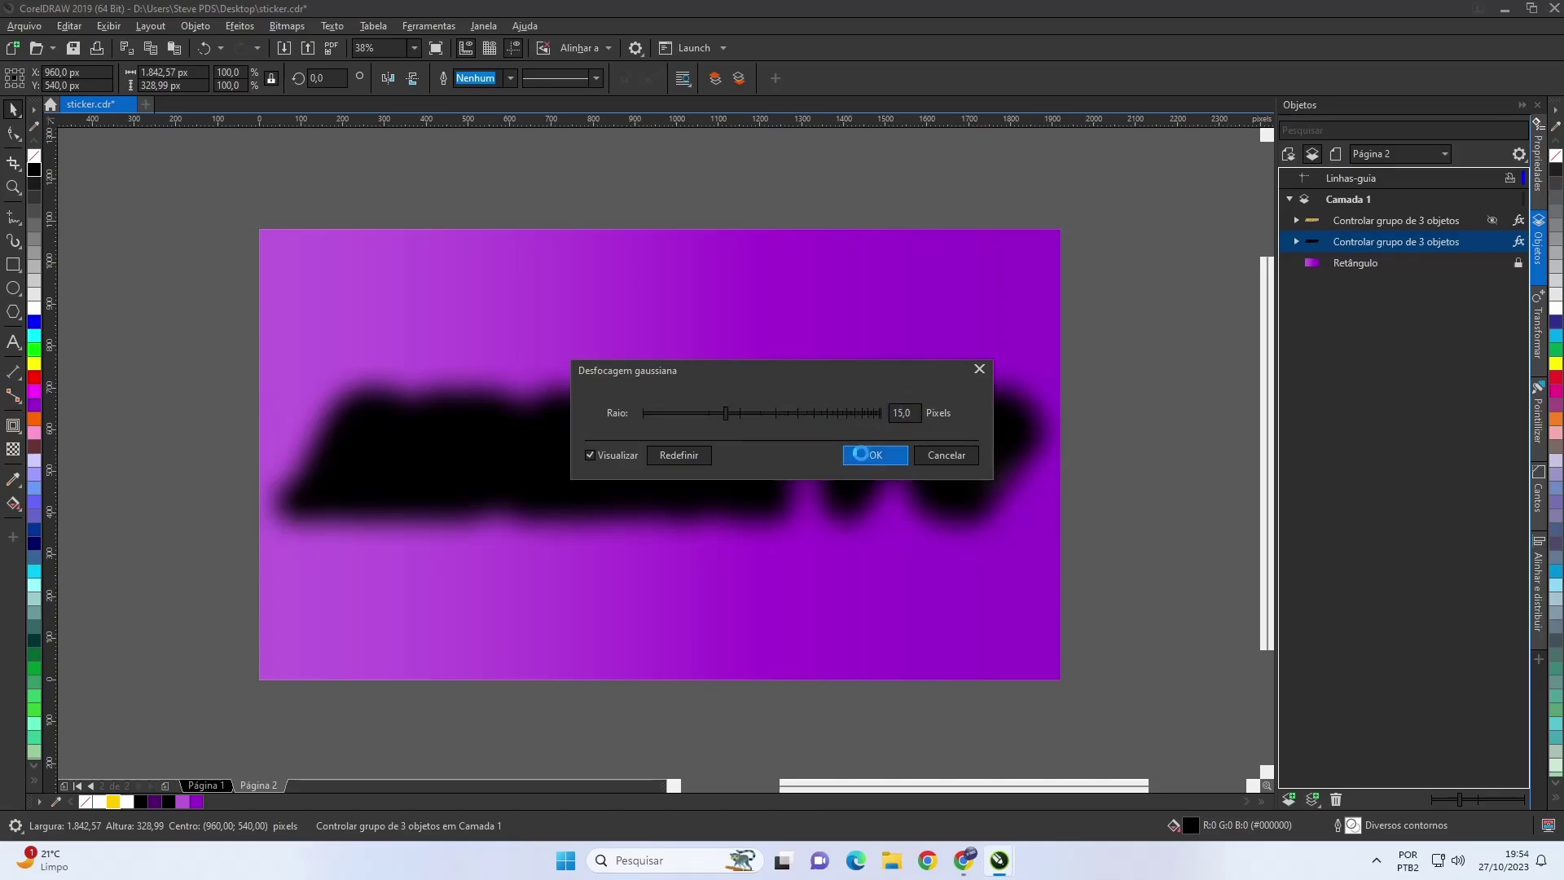
{"action": "left_click", "coordinate": [862, 454]}
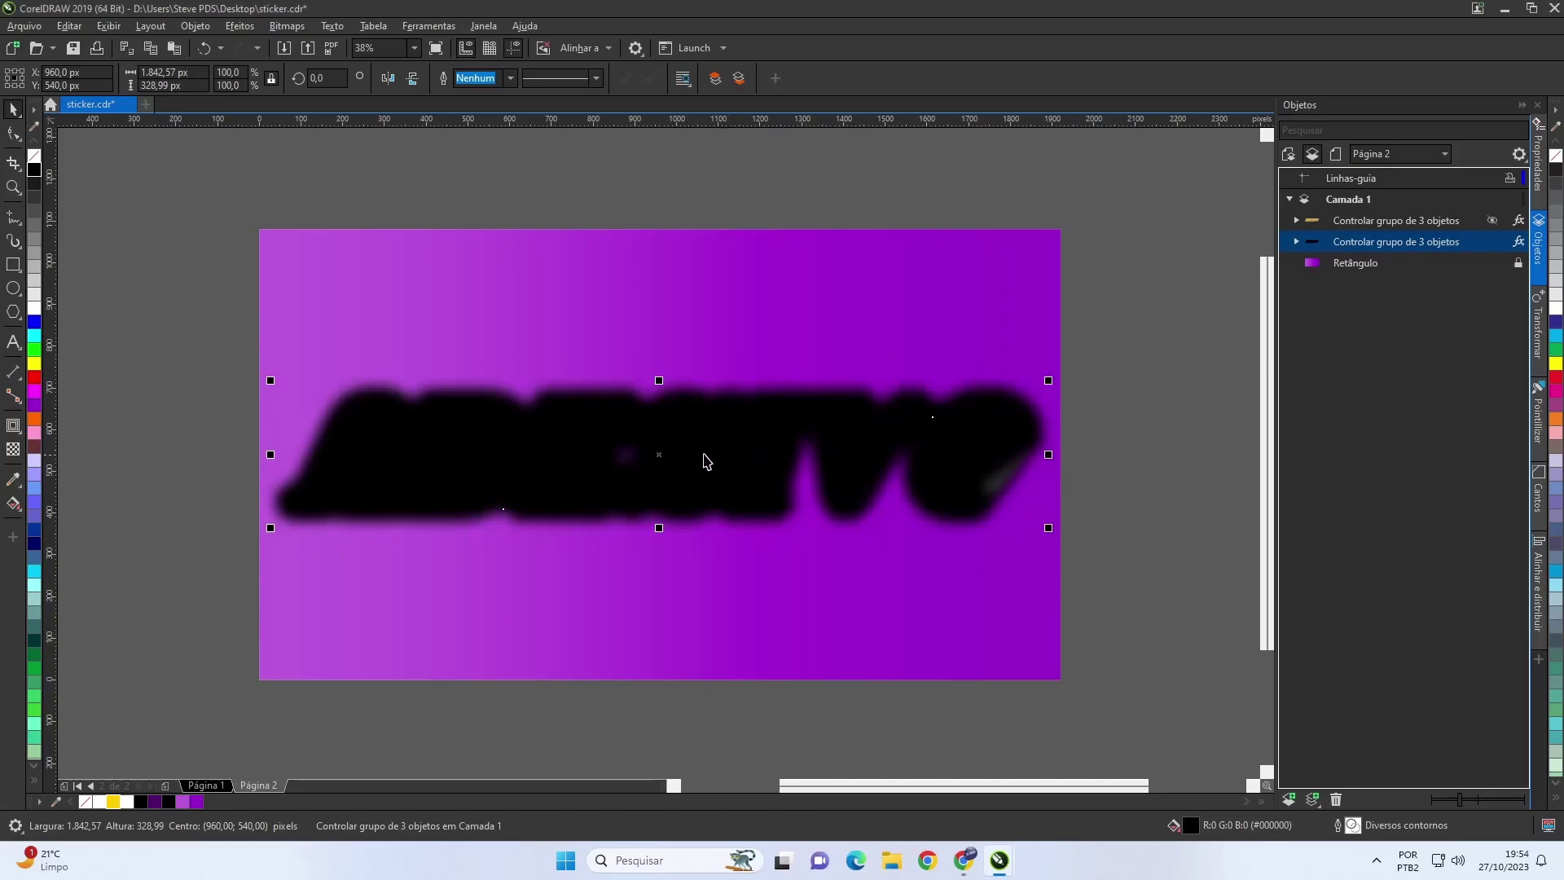
Give the blurred black copy a uniform transparency of 75 and show the hidden upper copy again
{"action": "left_click", "coordinate": [11, 452]}
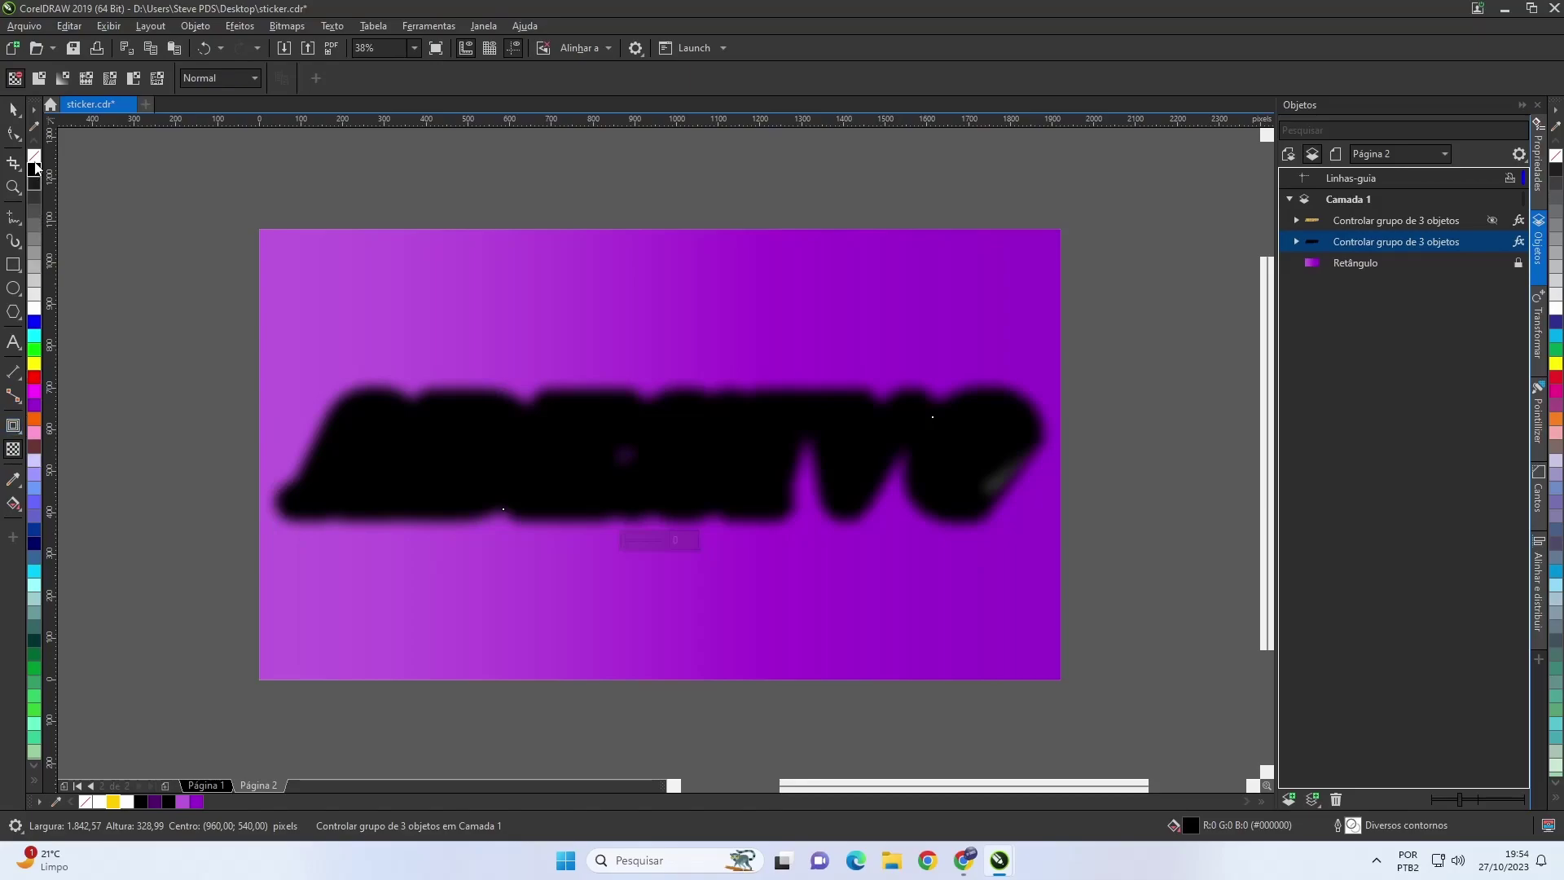
{"action": "left_click", "coordinate": [63, 80]}
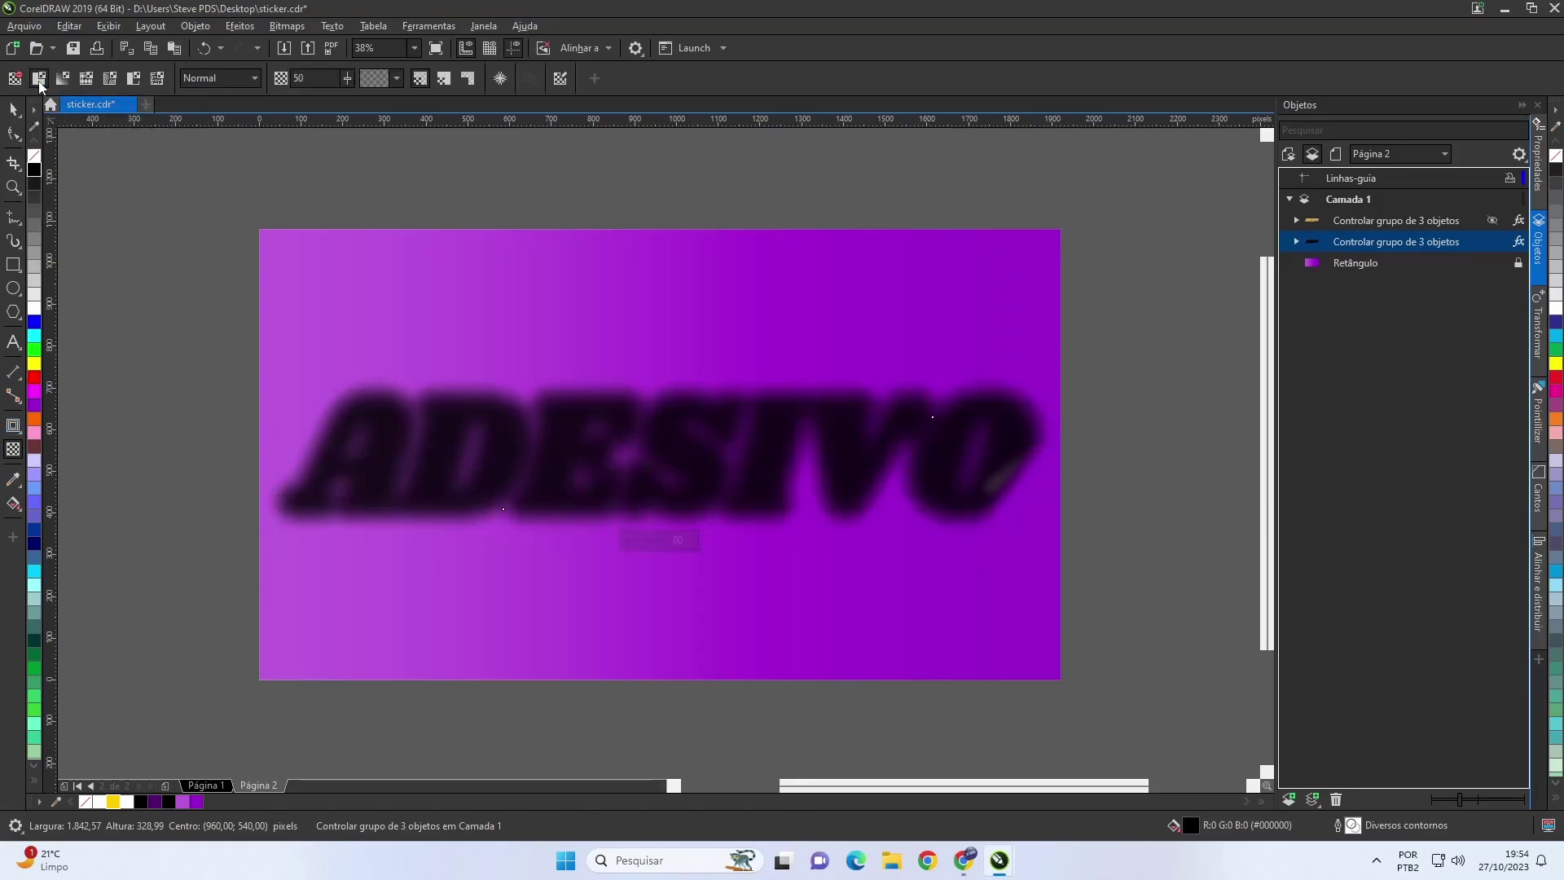
{"action": "double_click", "coordinate": [310, 77]}
{"action": "type", "text": "7"}
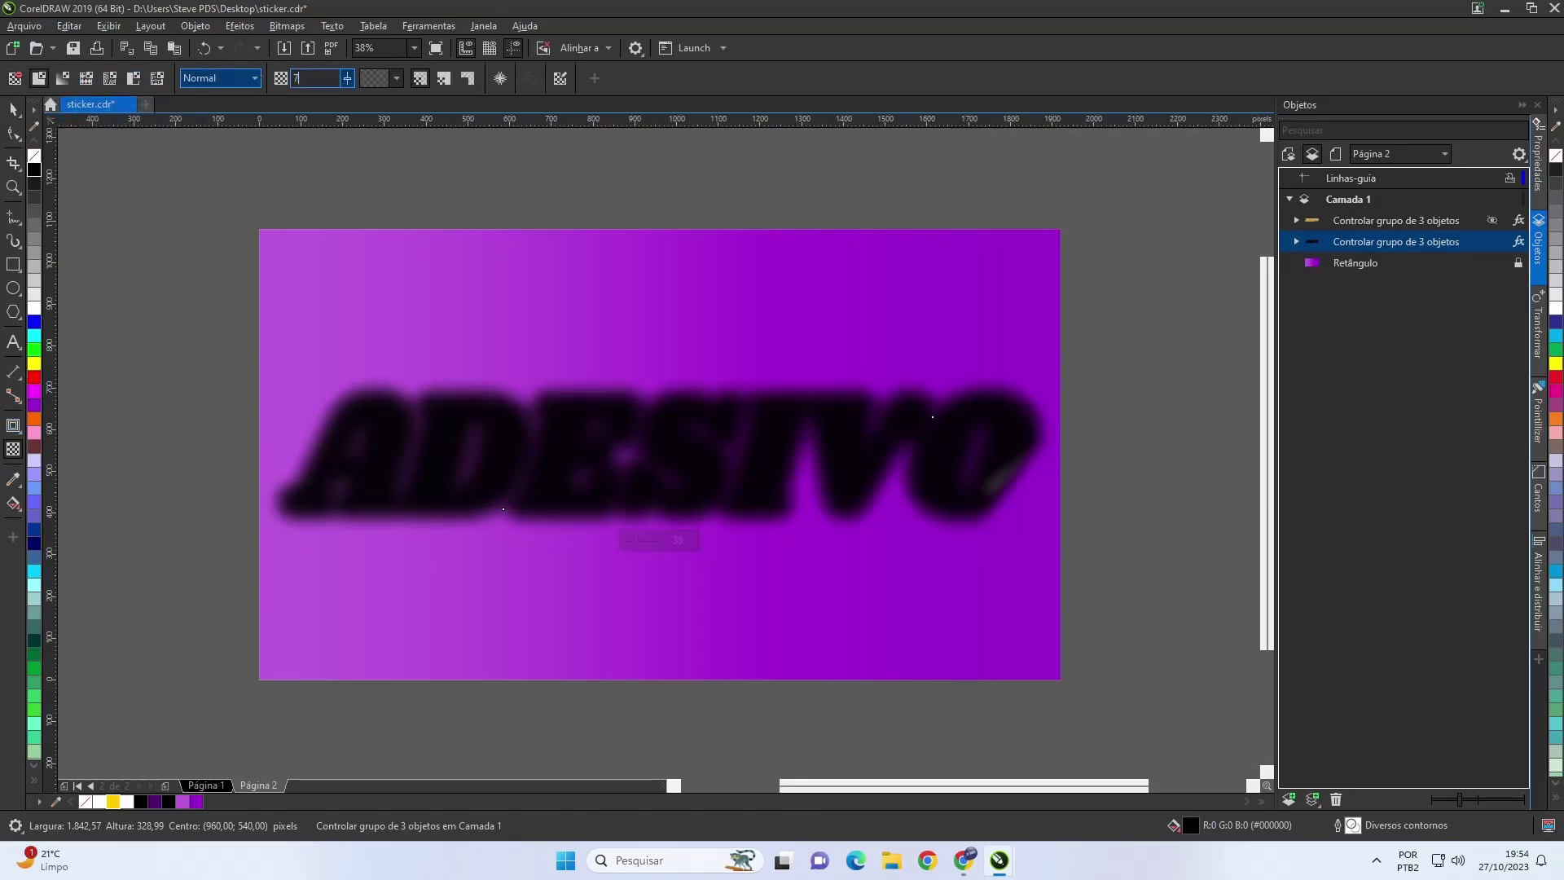
{"action": "type", "text": "5"}
{"action": "key", "text": "Return"}
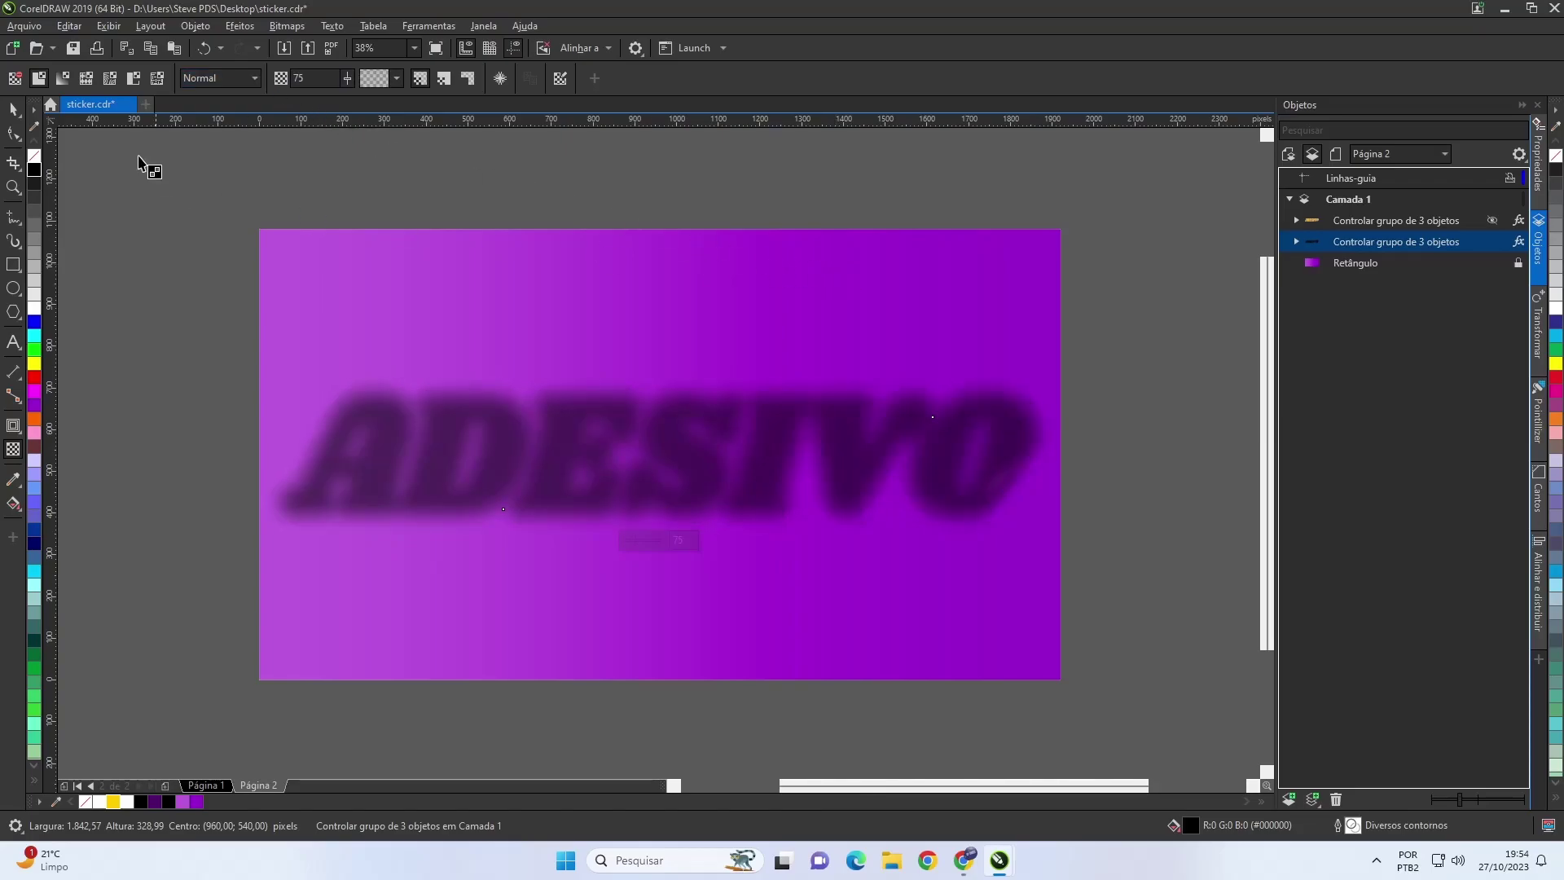
{"action": "left_click", "coordinate": [14, 107]}
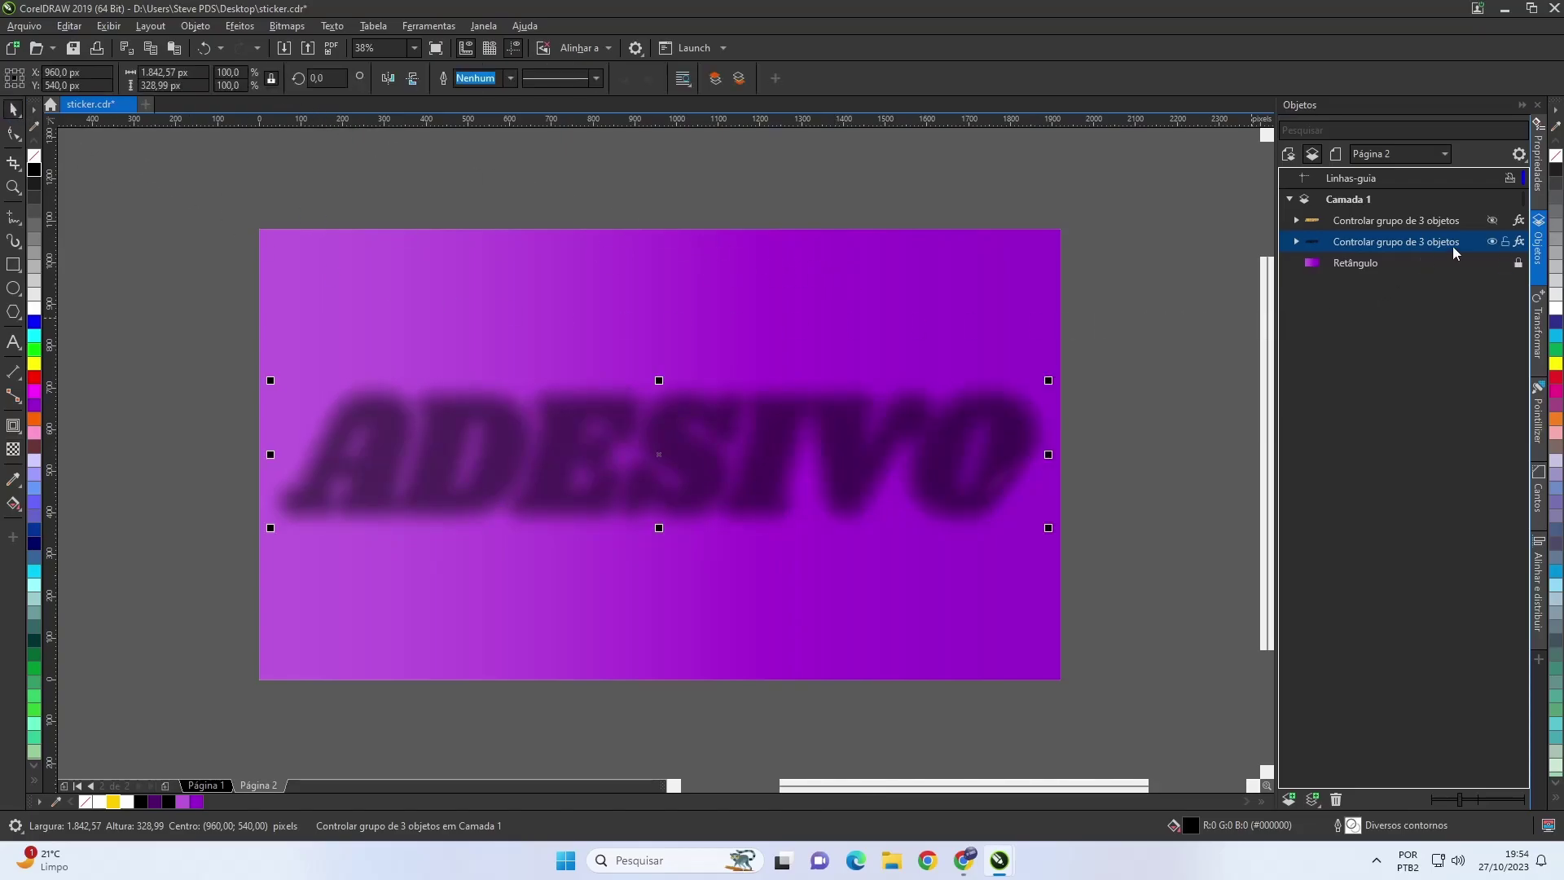
{"action": "left_click", "coordinate": [1492, 221]}
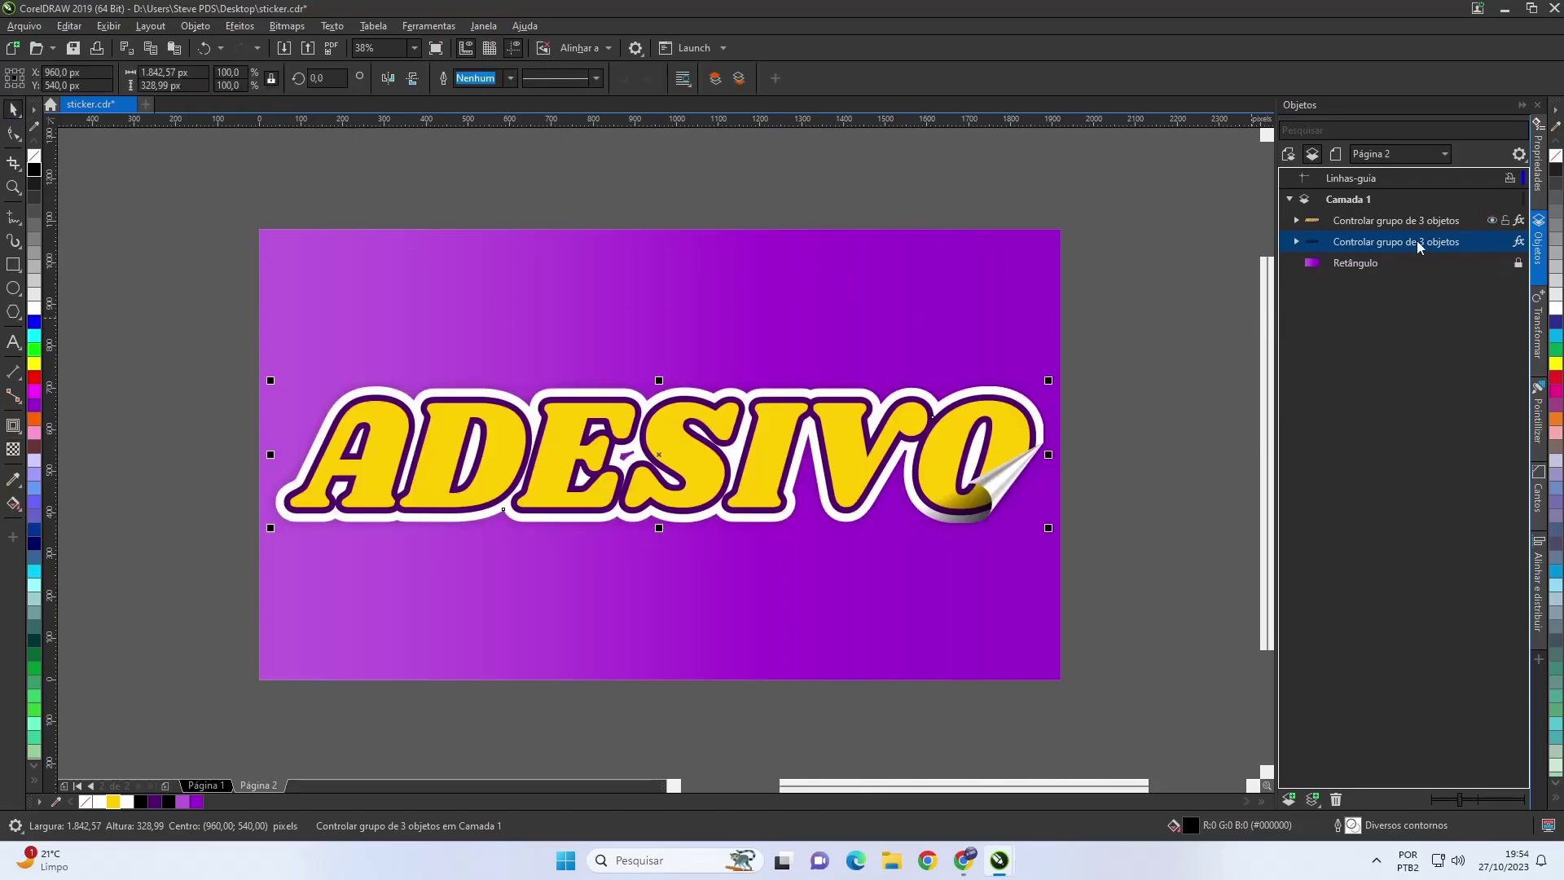
Set the transparency of the black shadow group beneath the text to 55
{"action": "left_click", "coordinate": [1115, 395]}
{"action": "scroll", "coordinate": [624, 538], "scroll_direction": "up", "scroll_amount": 2}
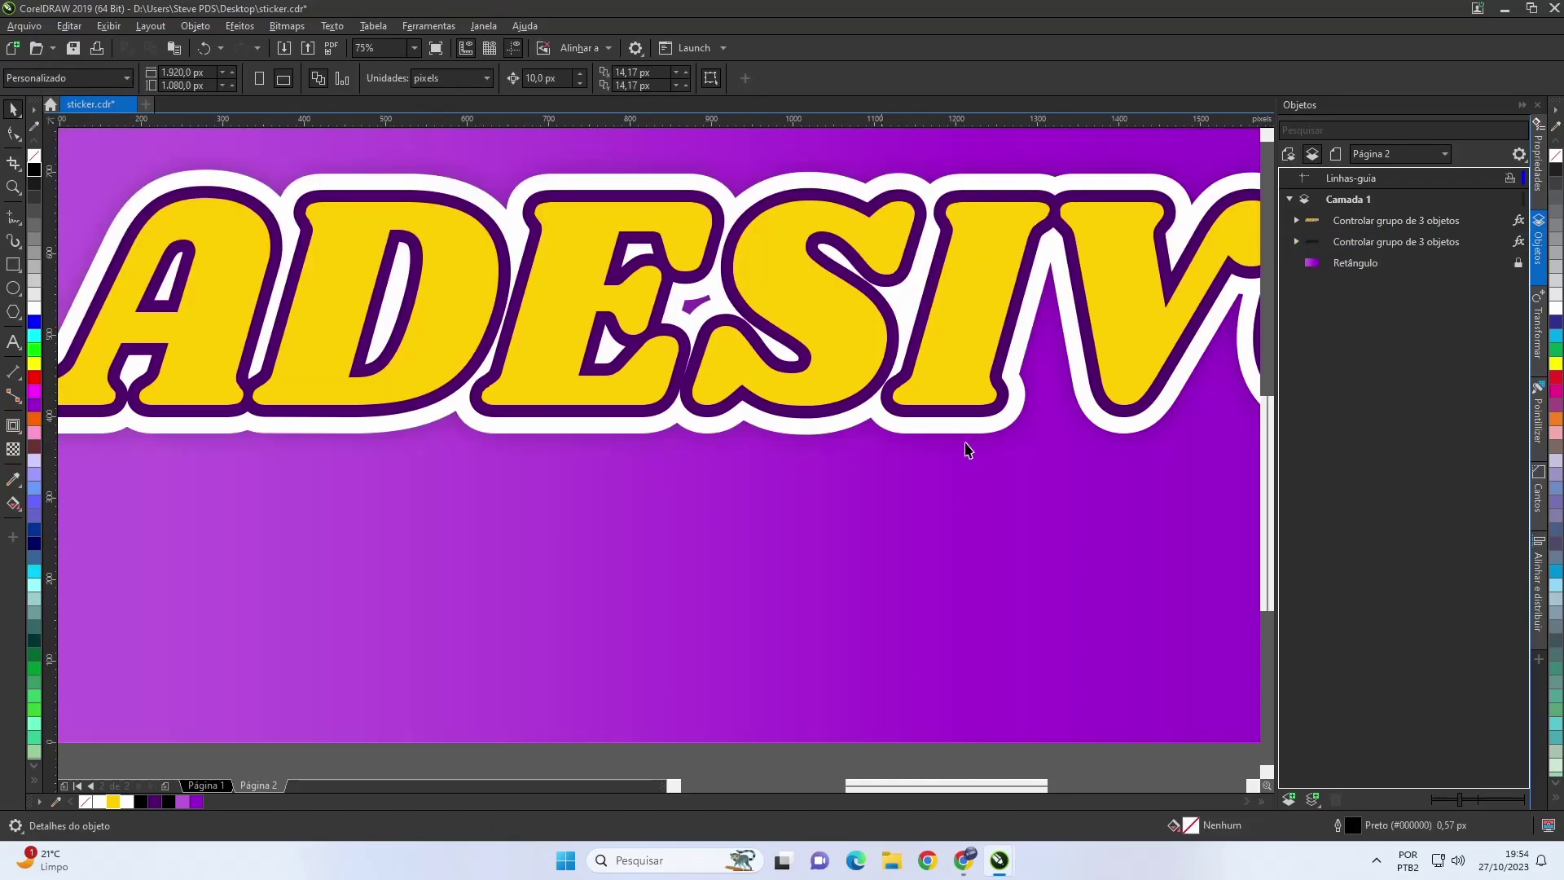
{"action": "left_click", "coordinate": [1382, 243]}
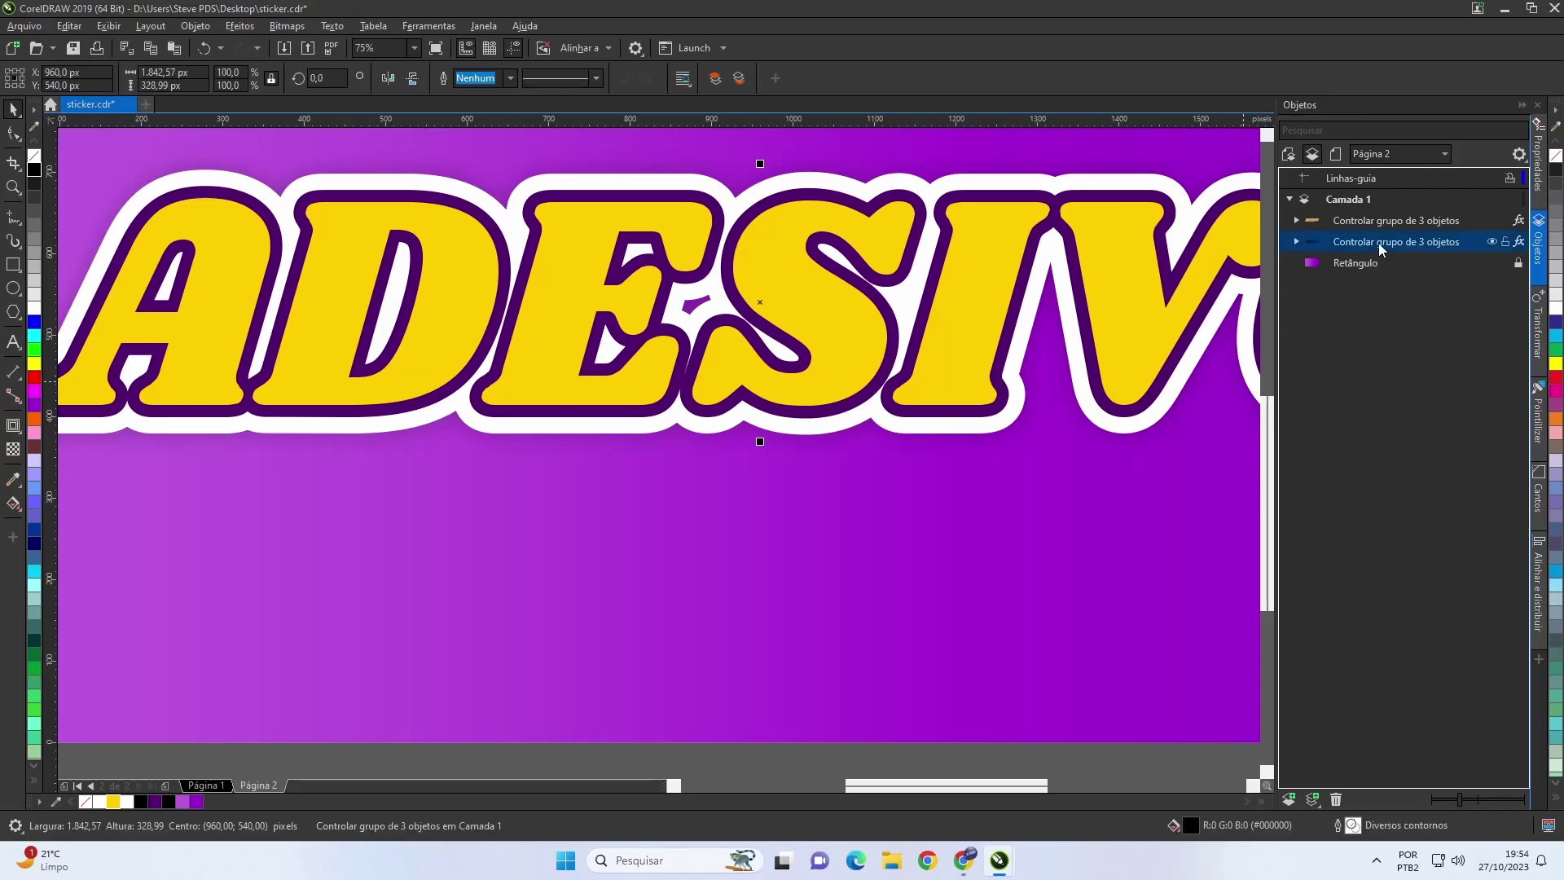
{"action": "left_click", "coordinate": [14, 453]}
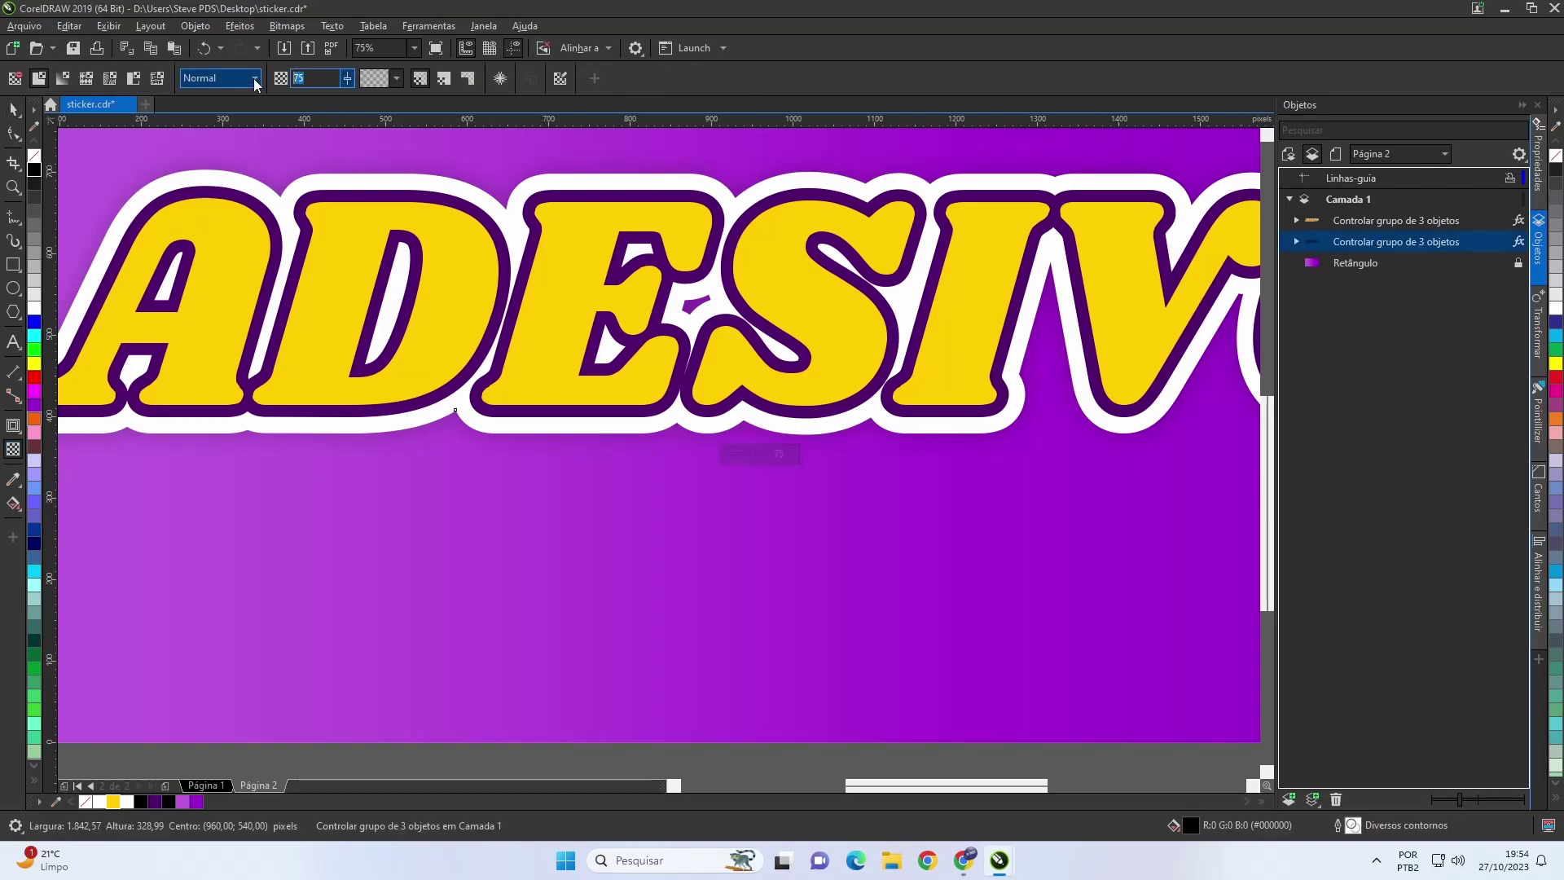
{"action": "type", "text": "55"}
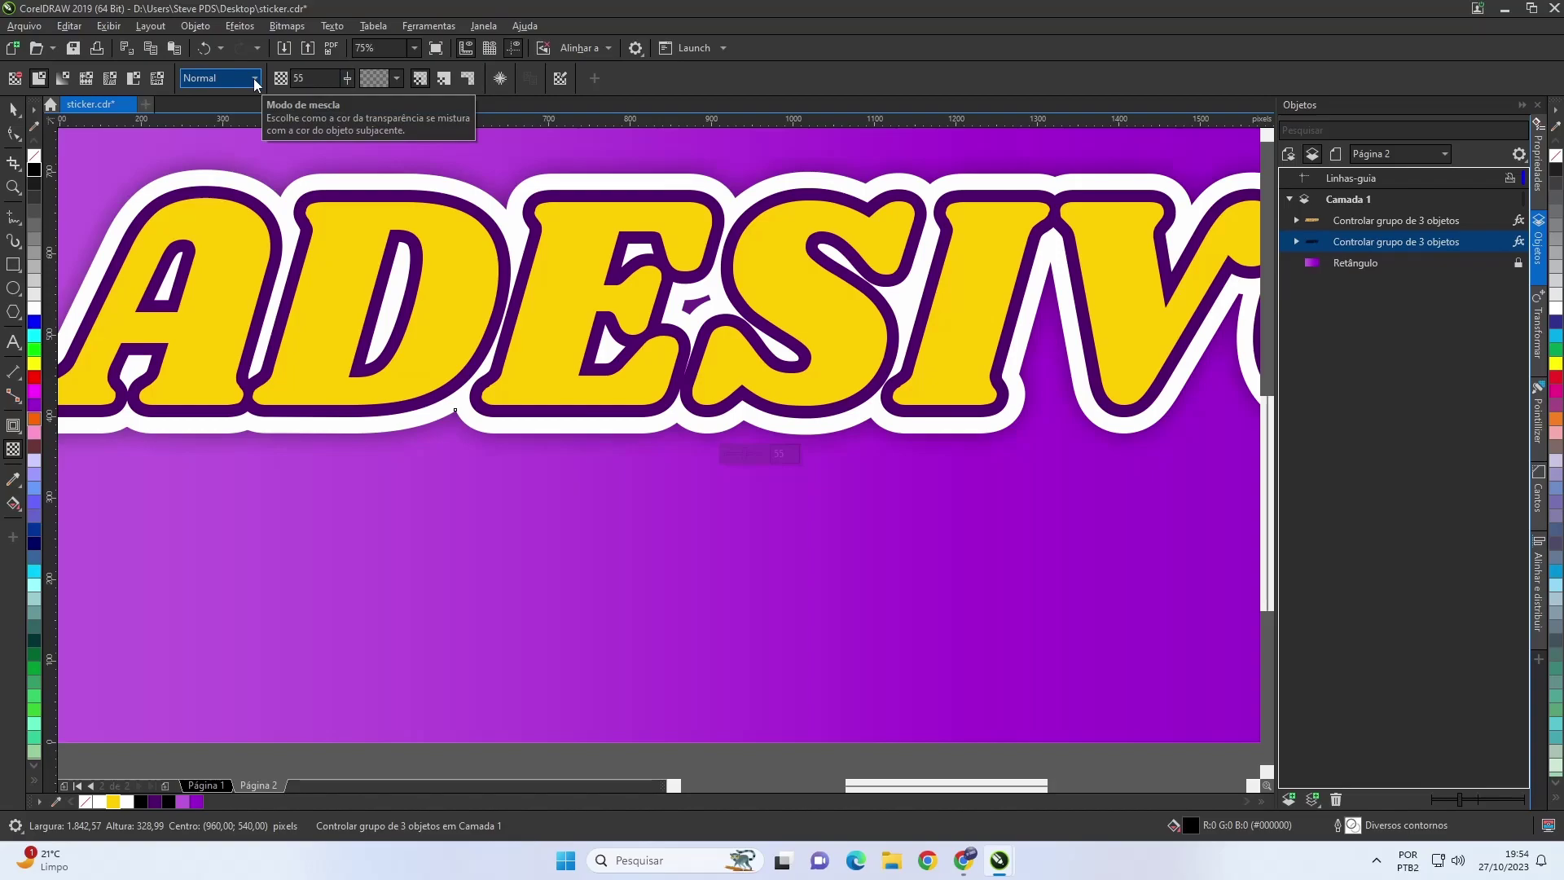
{"action": "key", "text": "shift+F4"}
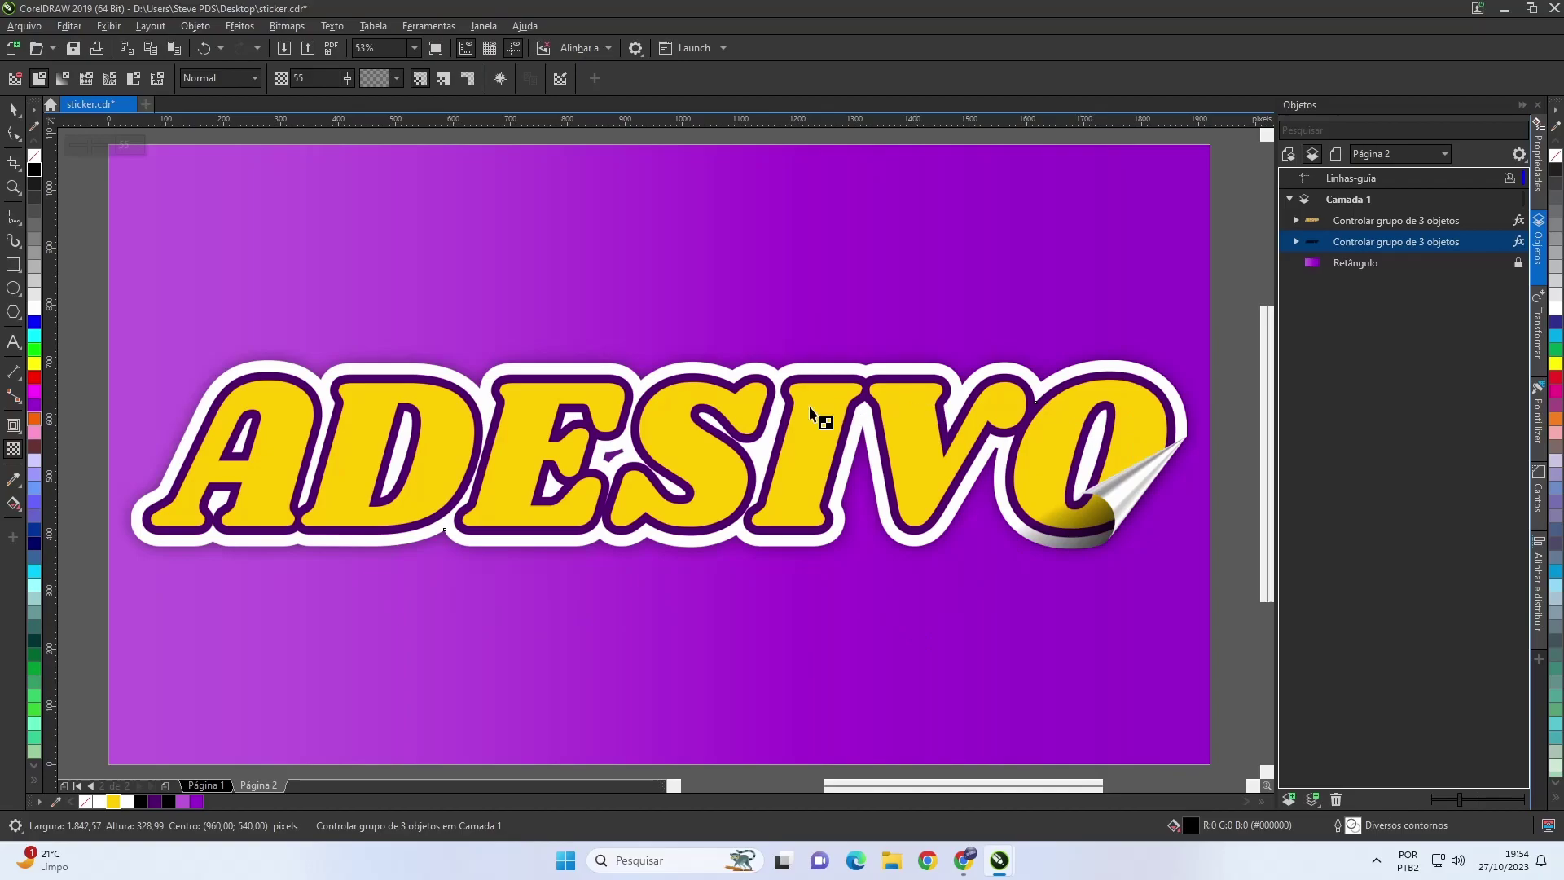
Draw a thin horizontal ellipse about 1527 px wide and 23 px high across the middle of the ADESIVO text
{"action": "left_click", "coordinate": [15, 289]}
{"action": "left_click_drag", "start_coordinate": [230, 447], "coordinate": [1108, 446]}
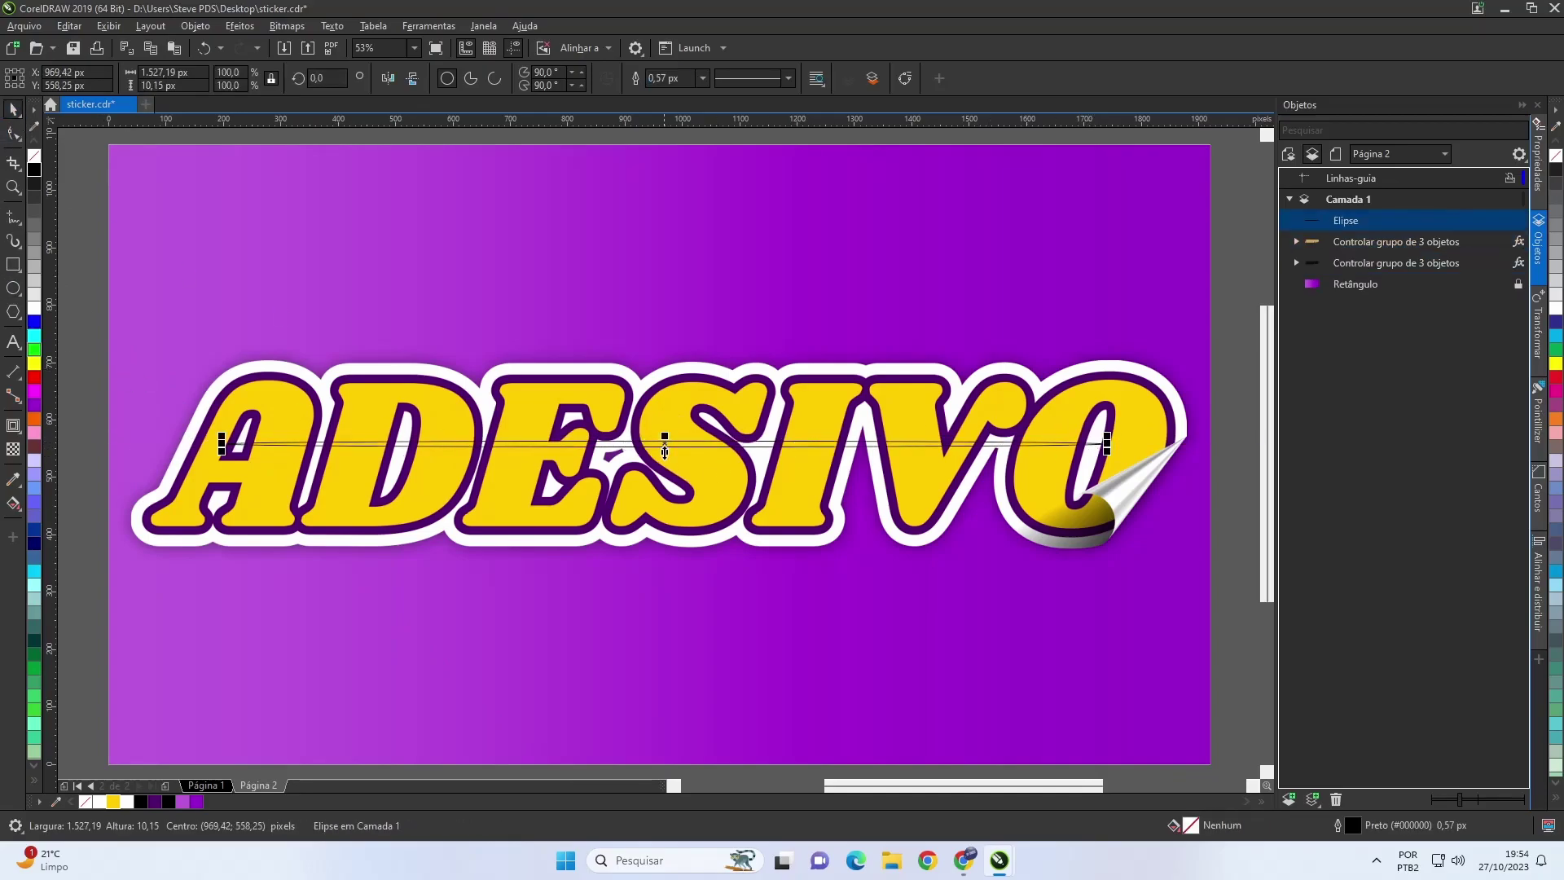
{"action": "left_click_drag", "start_coordinate": [665, 453], "coordinate": [665, 459]}
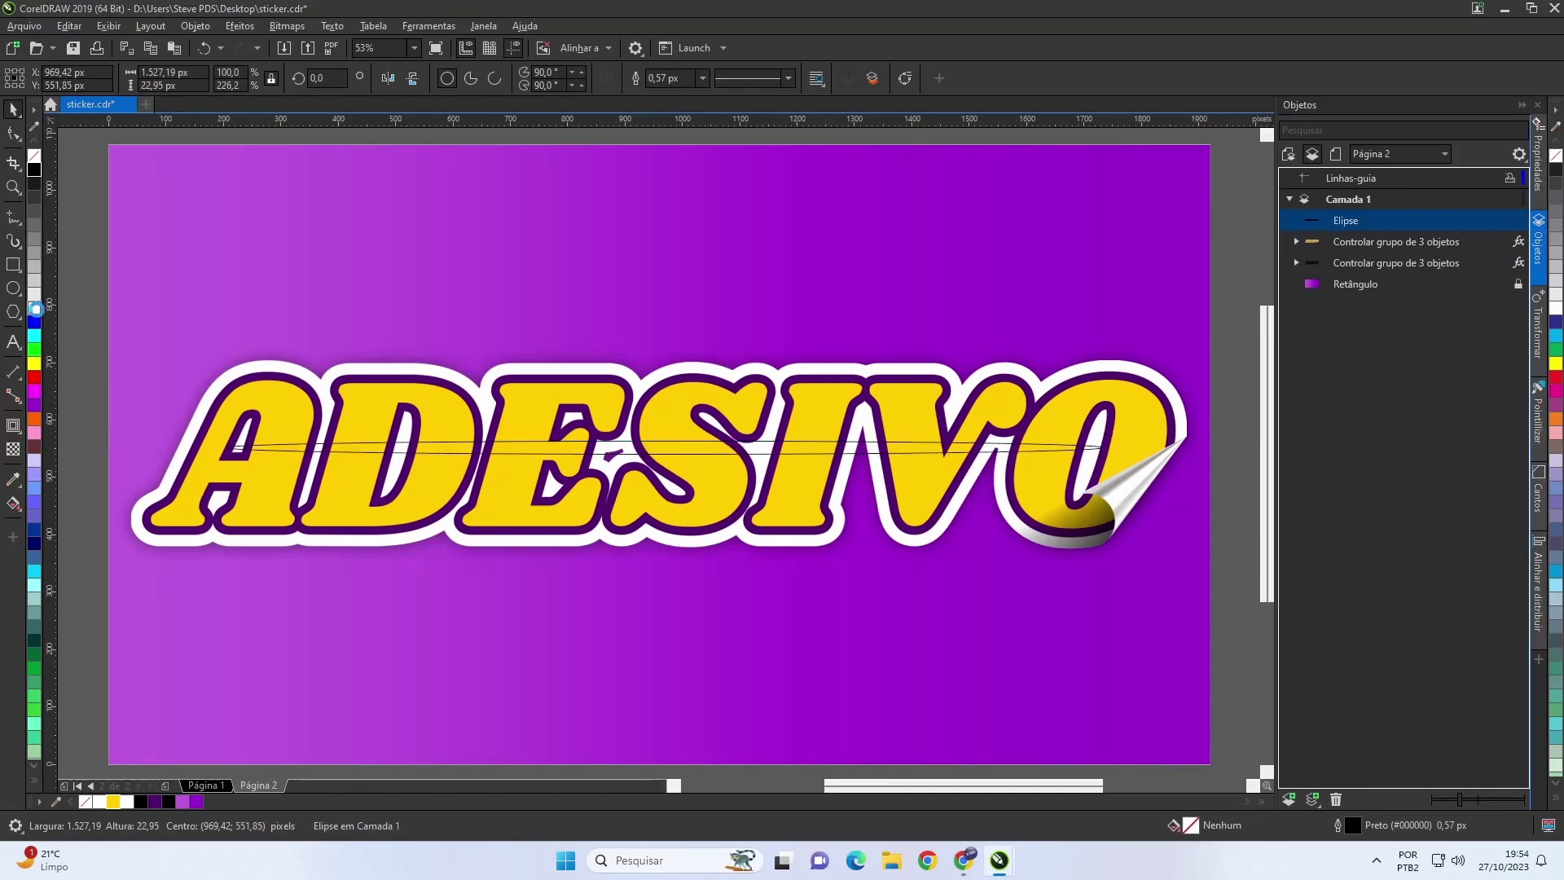
Fill the thin ellipse with white (#FFFFFF) and remove its outline
{"action": "left_click", "coordinate": [37, 312]}
{"action": "left_click", "coordinate": [704, 78]}
{"action": "left_click", "coordinate": [675, 93]}
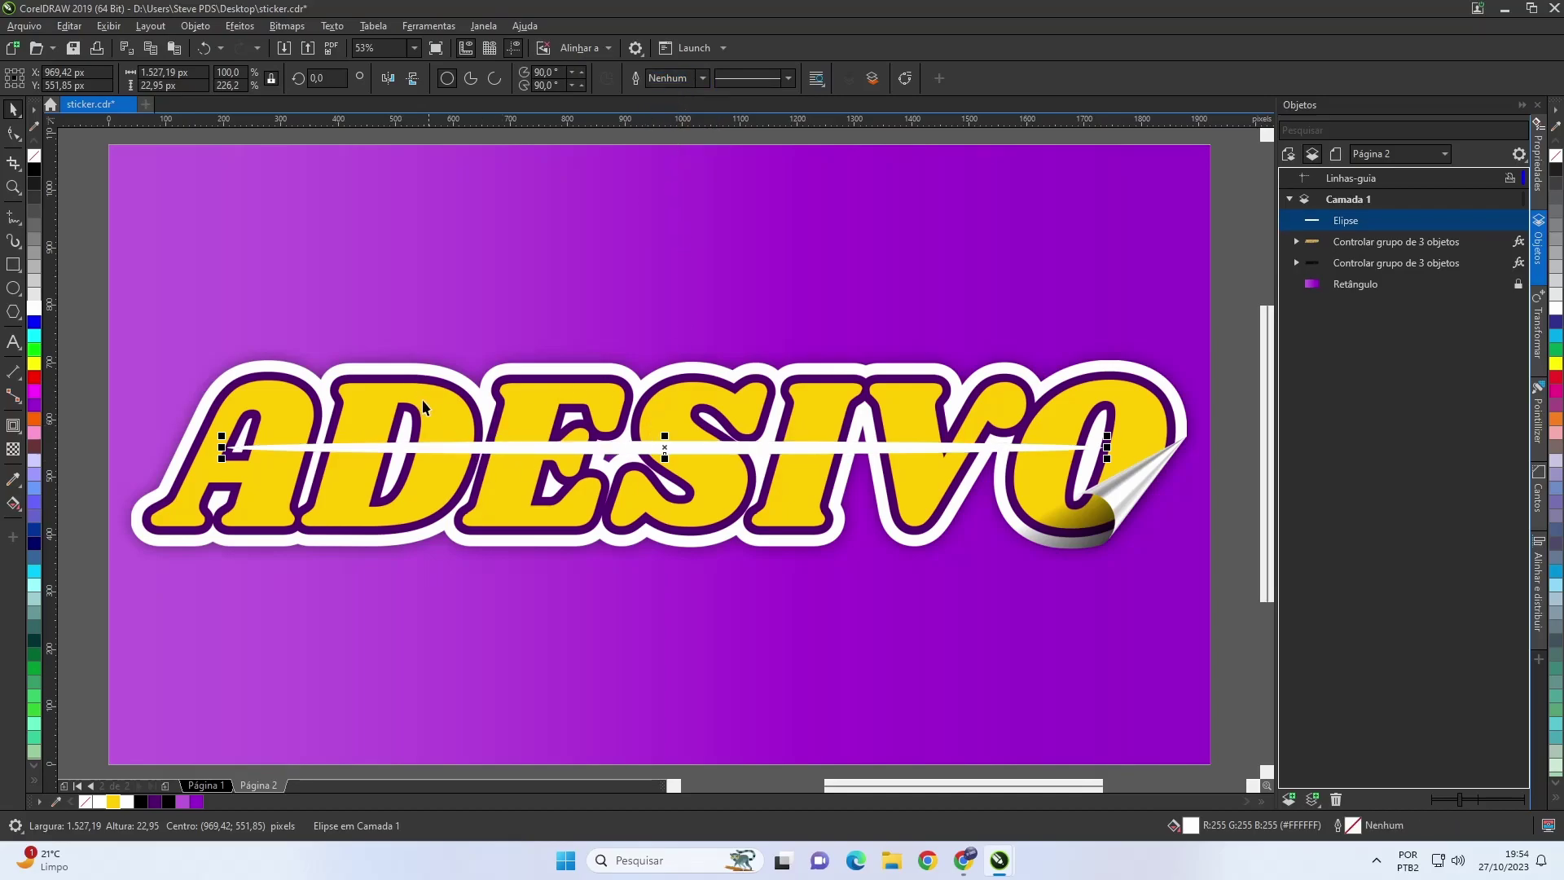
Apply a Gaussian blur with a 30-pixel radius to the white ellipse
{"action": "left_click", "coordinate": [234, 26]}
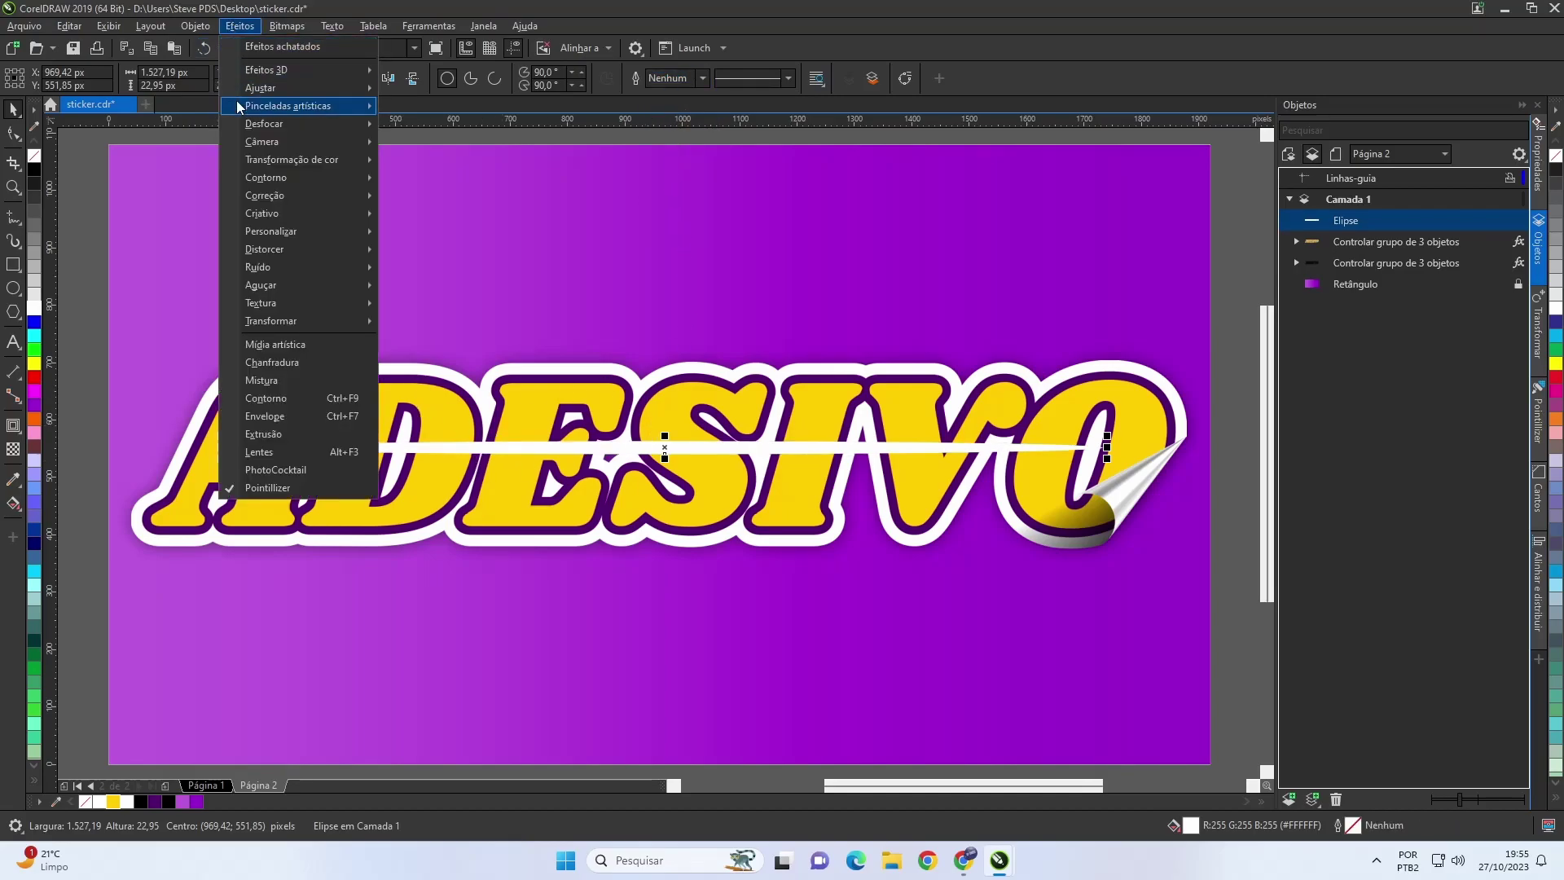
{"action": "mouse_move", "coordinate": [263, 124]}
{"action": "left_click", "coordinate": [457, 145]}
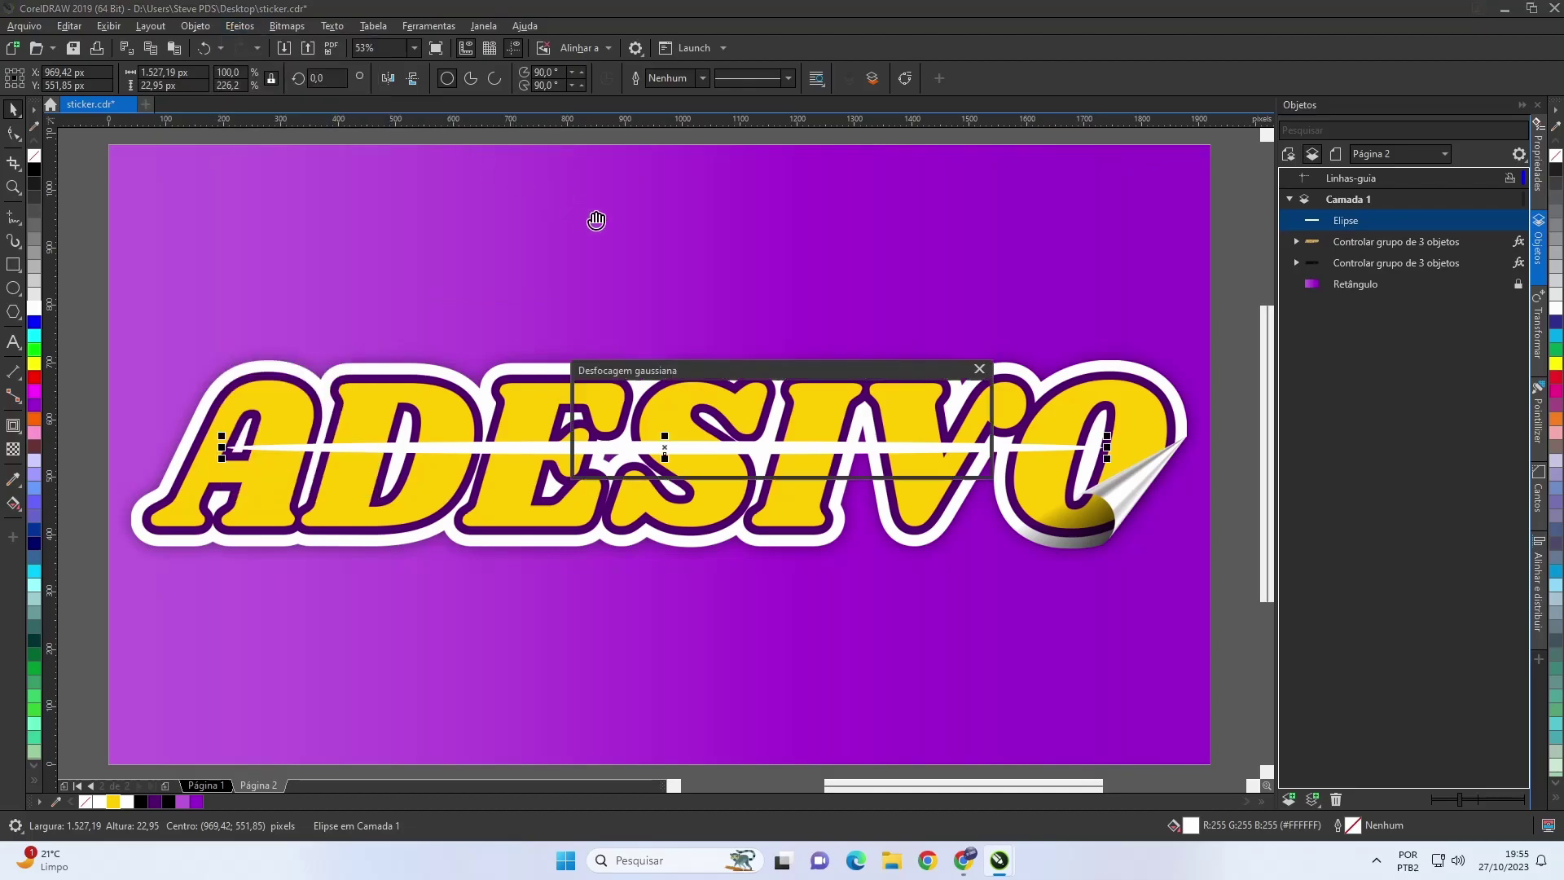
{"action": "left_click_drag", "start_coordinate": [730, 371], "coordinate": [699, 213]}
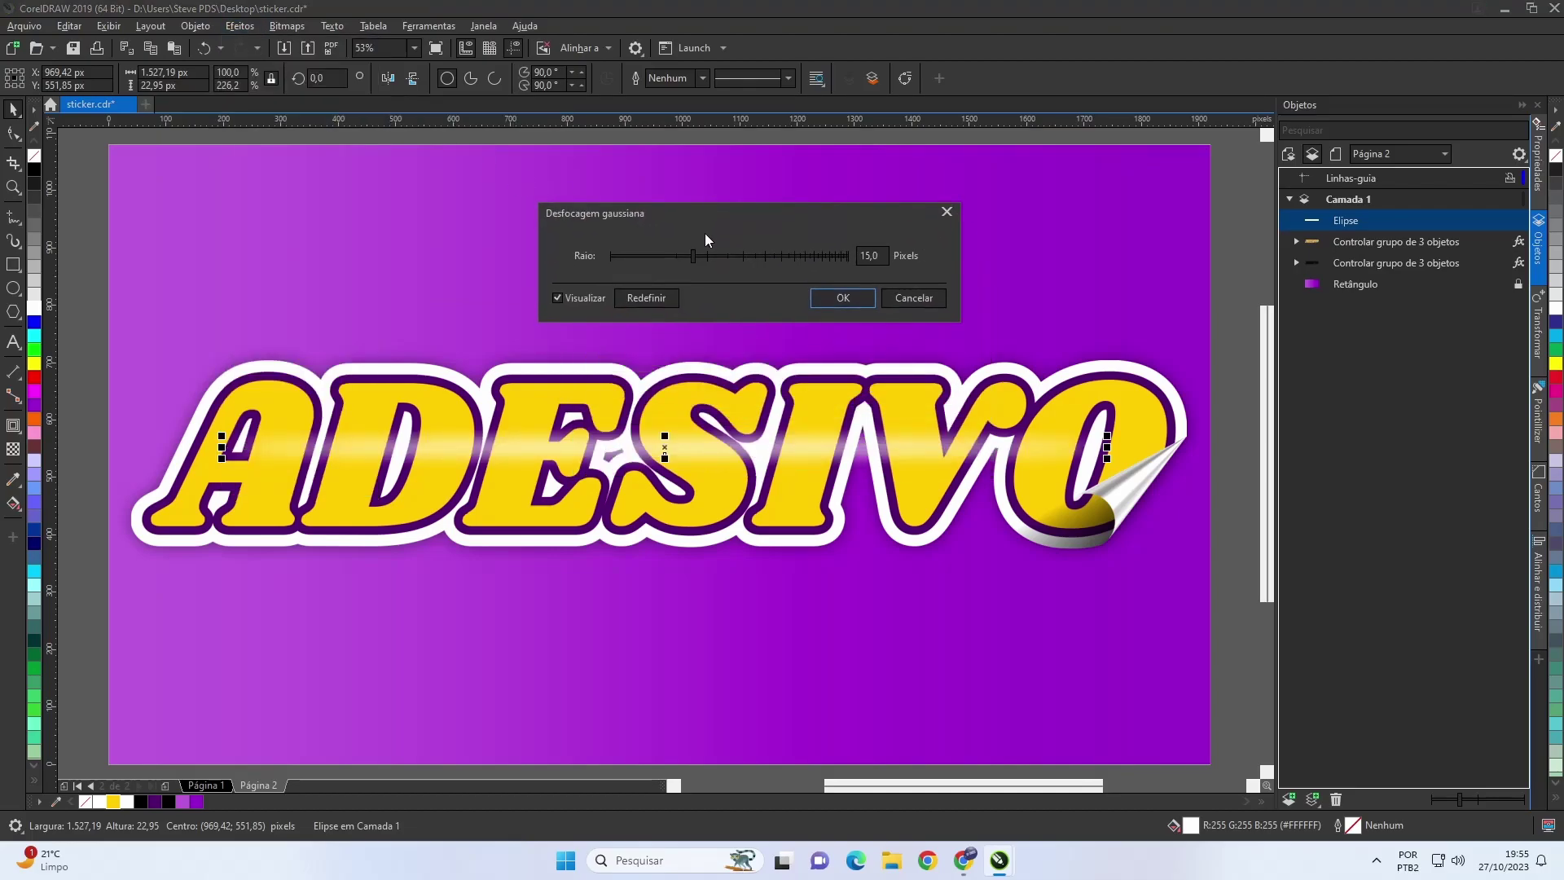
{"action": "double_click", "coordinate": [869, 255]}
{"action": "type", "text": "30"}
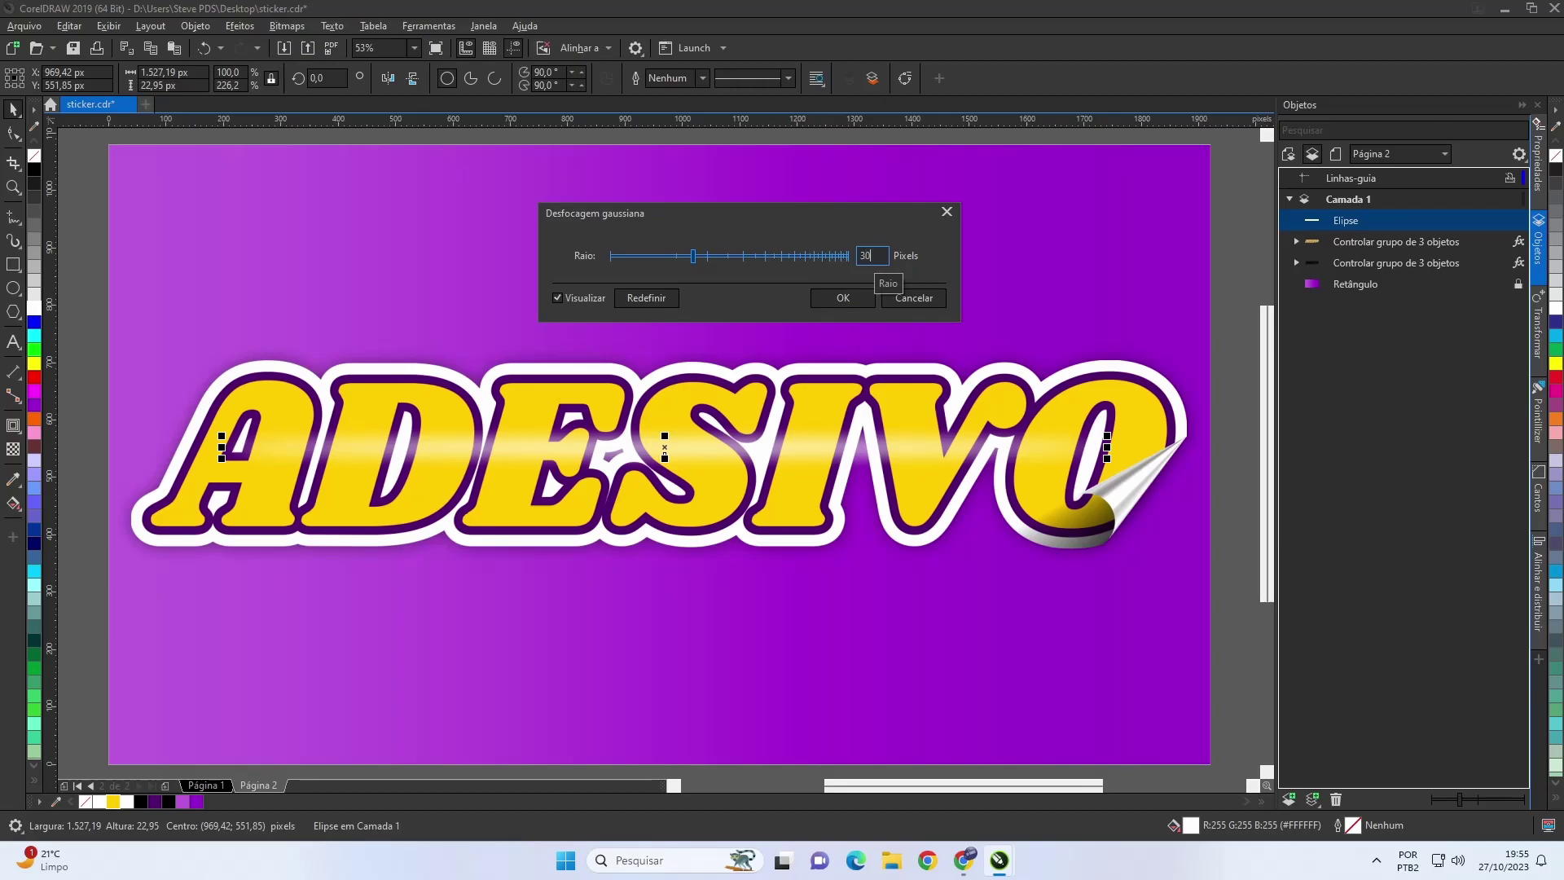
{"action": "key", "text": "Return"}
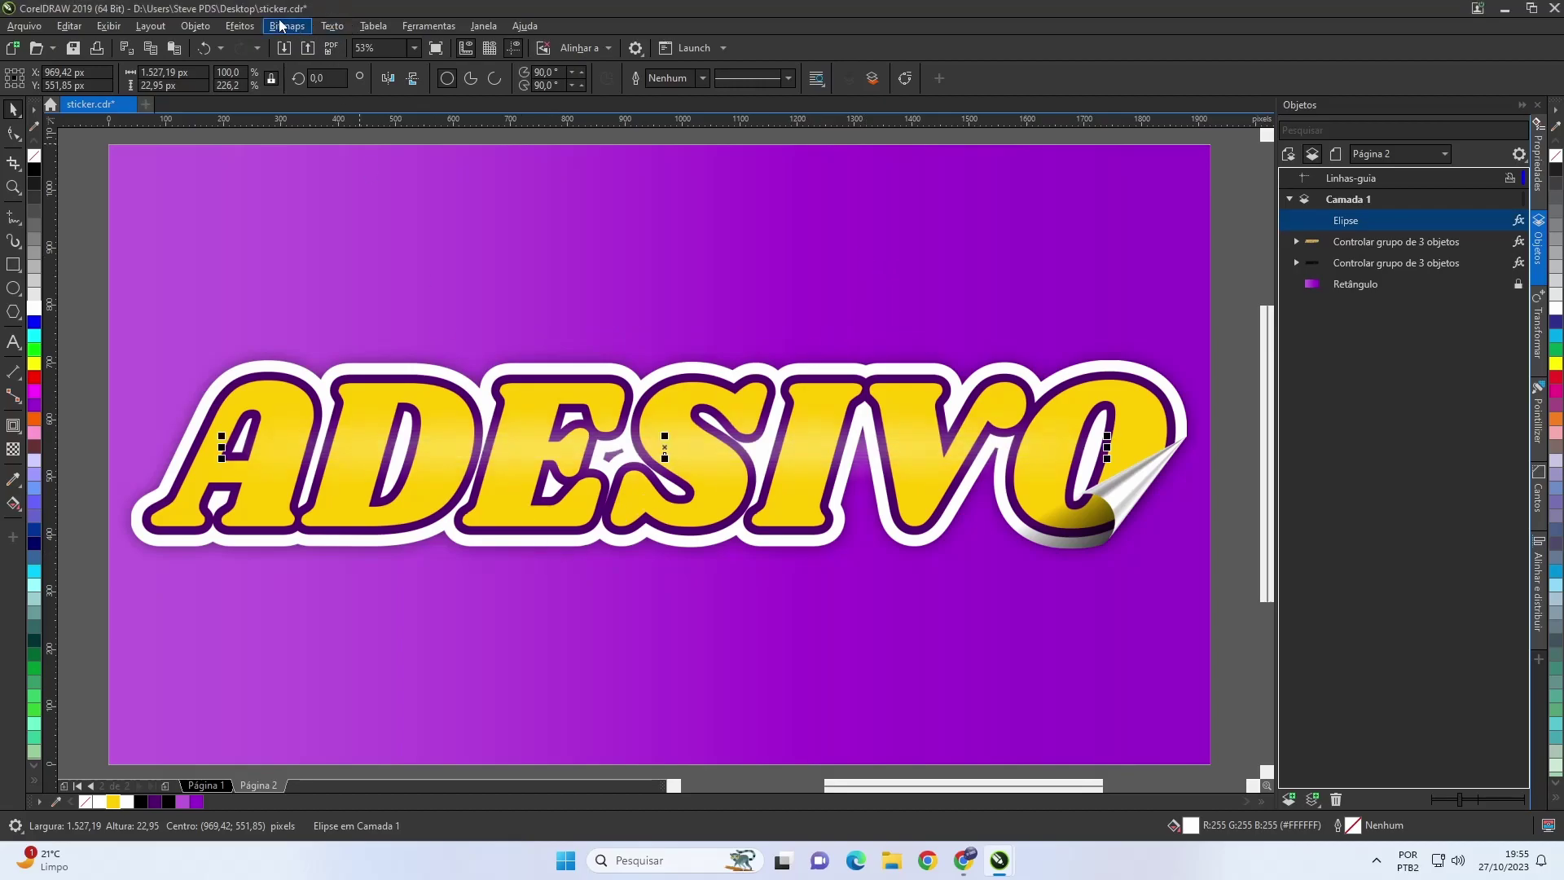
Apply another Gaussian blur to the white highlight ellipse with a radius of 25 pixels
{"action": "left_click", "coordinate": [239, 26]}
{"action": "mouse_move", "coordinate": [264, 124]}
{"action": "left_click", "coordinate": [472, 146]}
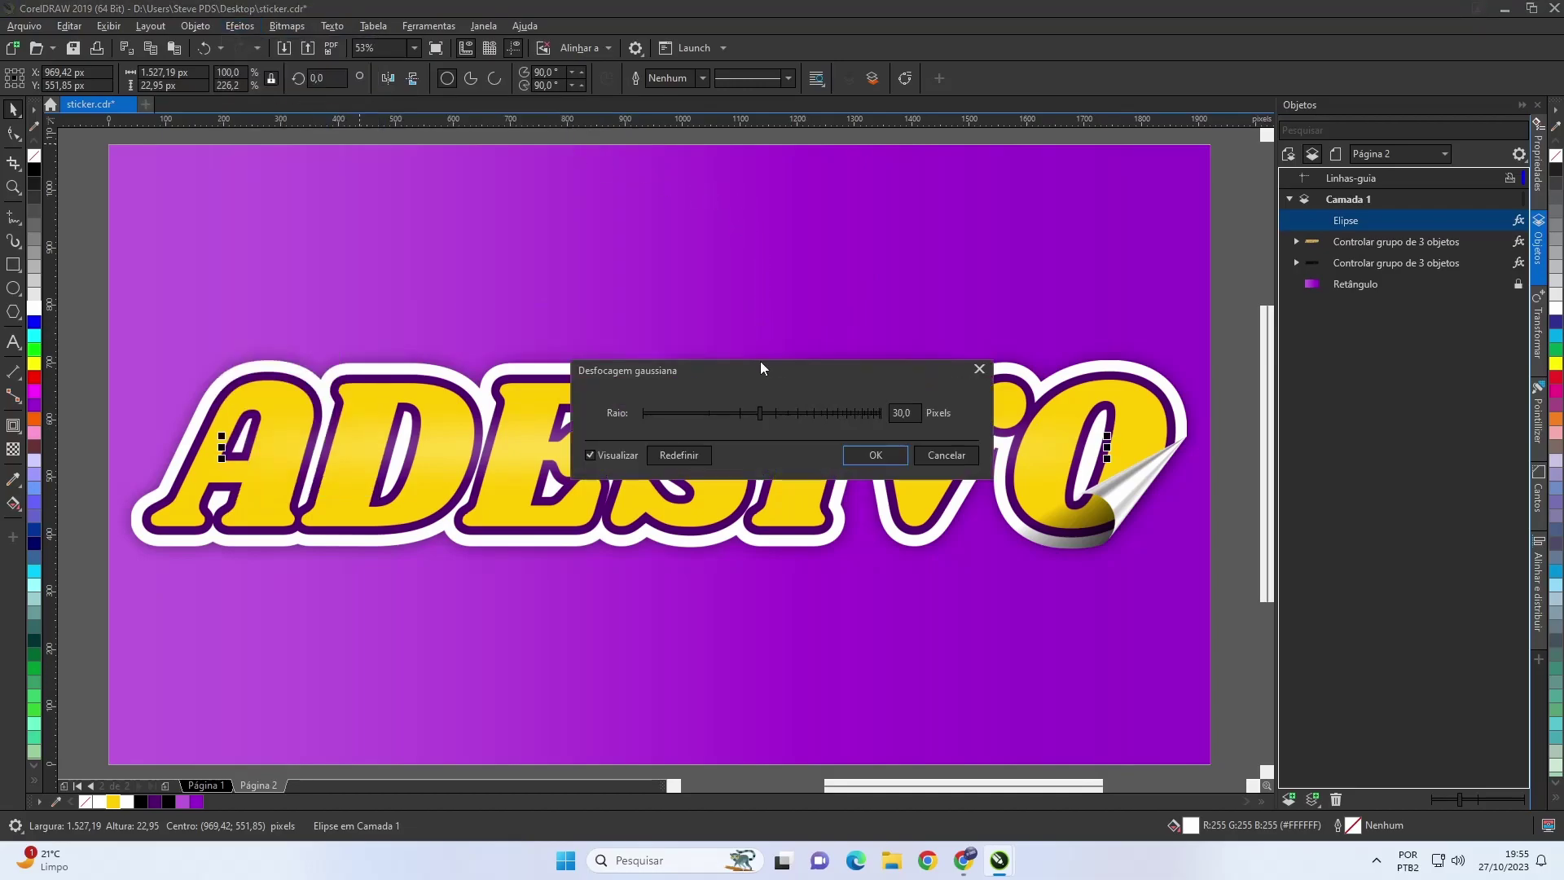
{"action": "left_click_drag", "start_coordinate": [765, 368], "coordinate": [766, 206]}
{"action": "left_click", "coordinate": [907, 257]}
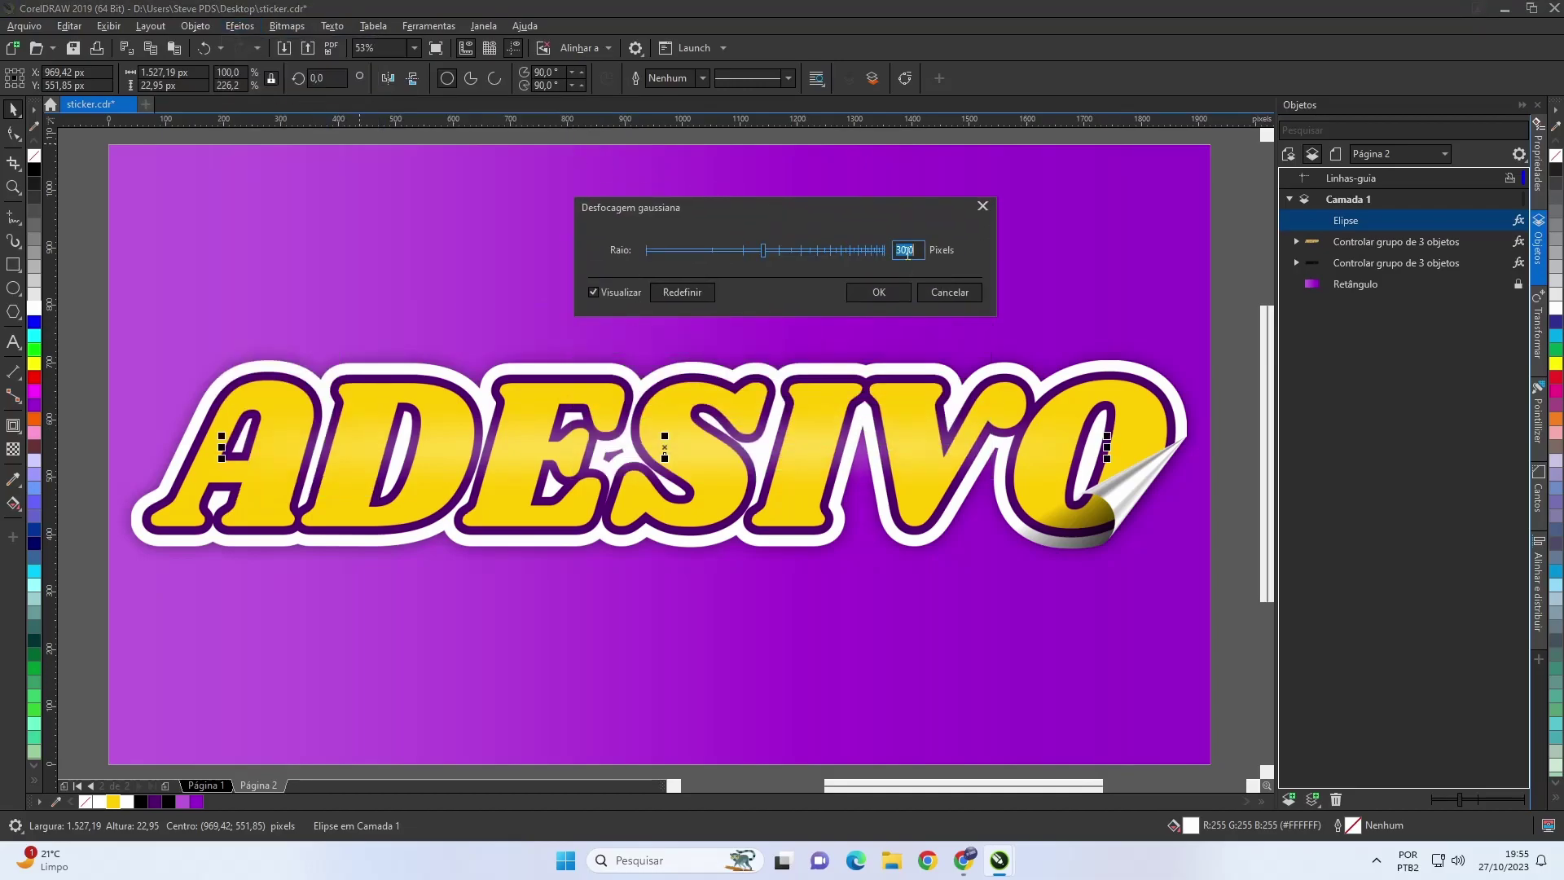
{"action": "type", "text": "25"}
{"action": "left_click", "coordinate": [880, 291]}
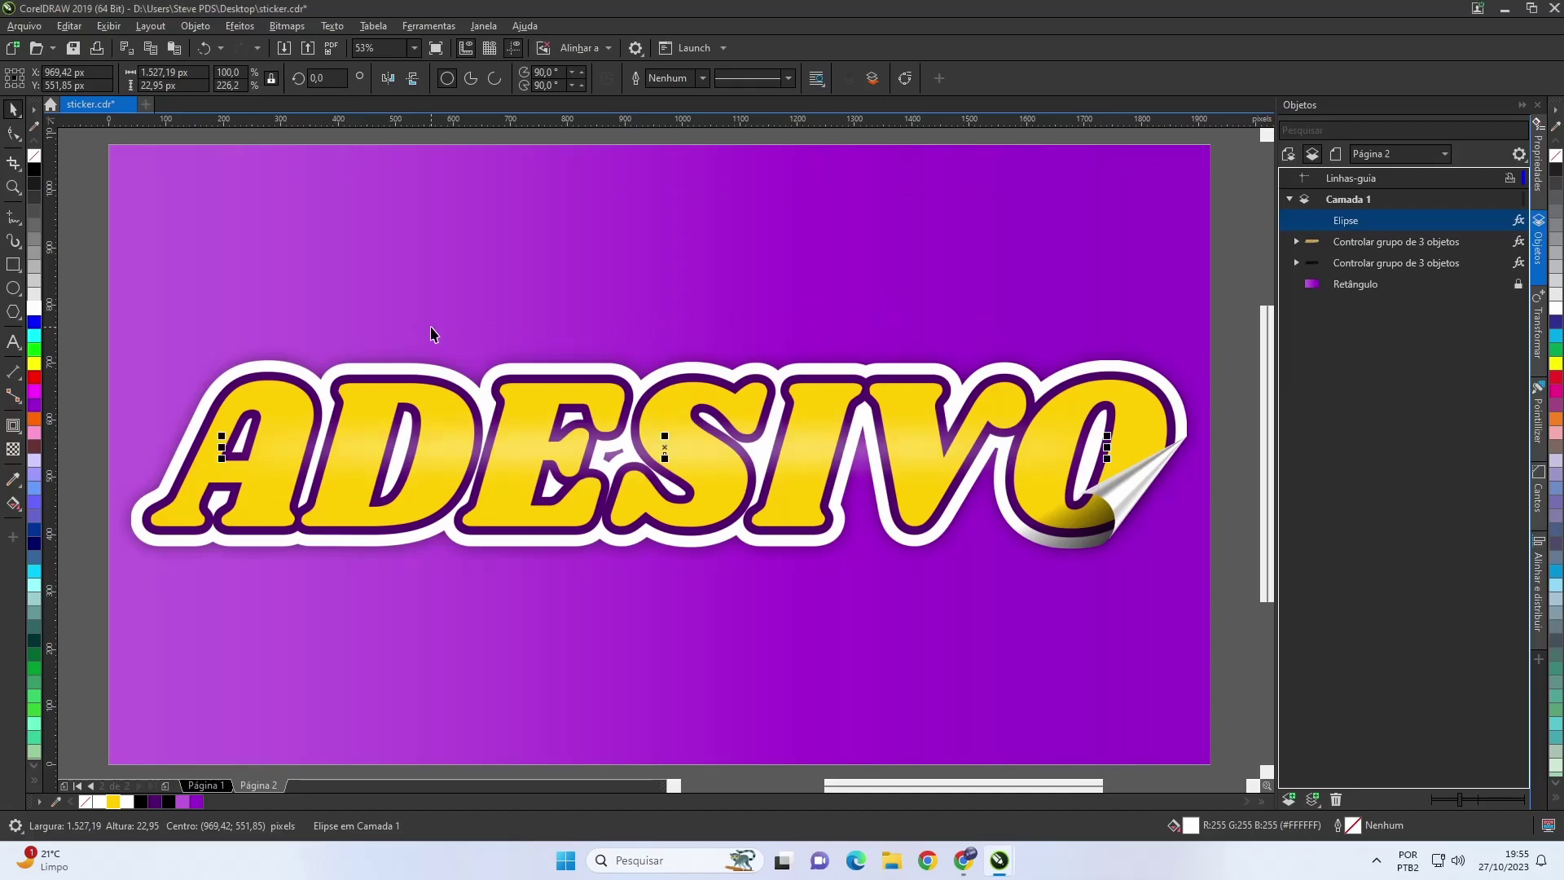
Give the blurred white ellipse a uniform transparency of 25 and deselect it
{"action": "left_click", "coordinate": [12, 449]}
{"action": "left_click", "coordinate": [38, 79]}
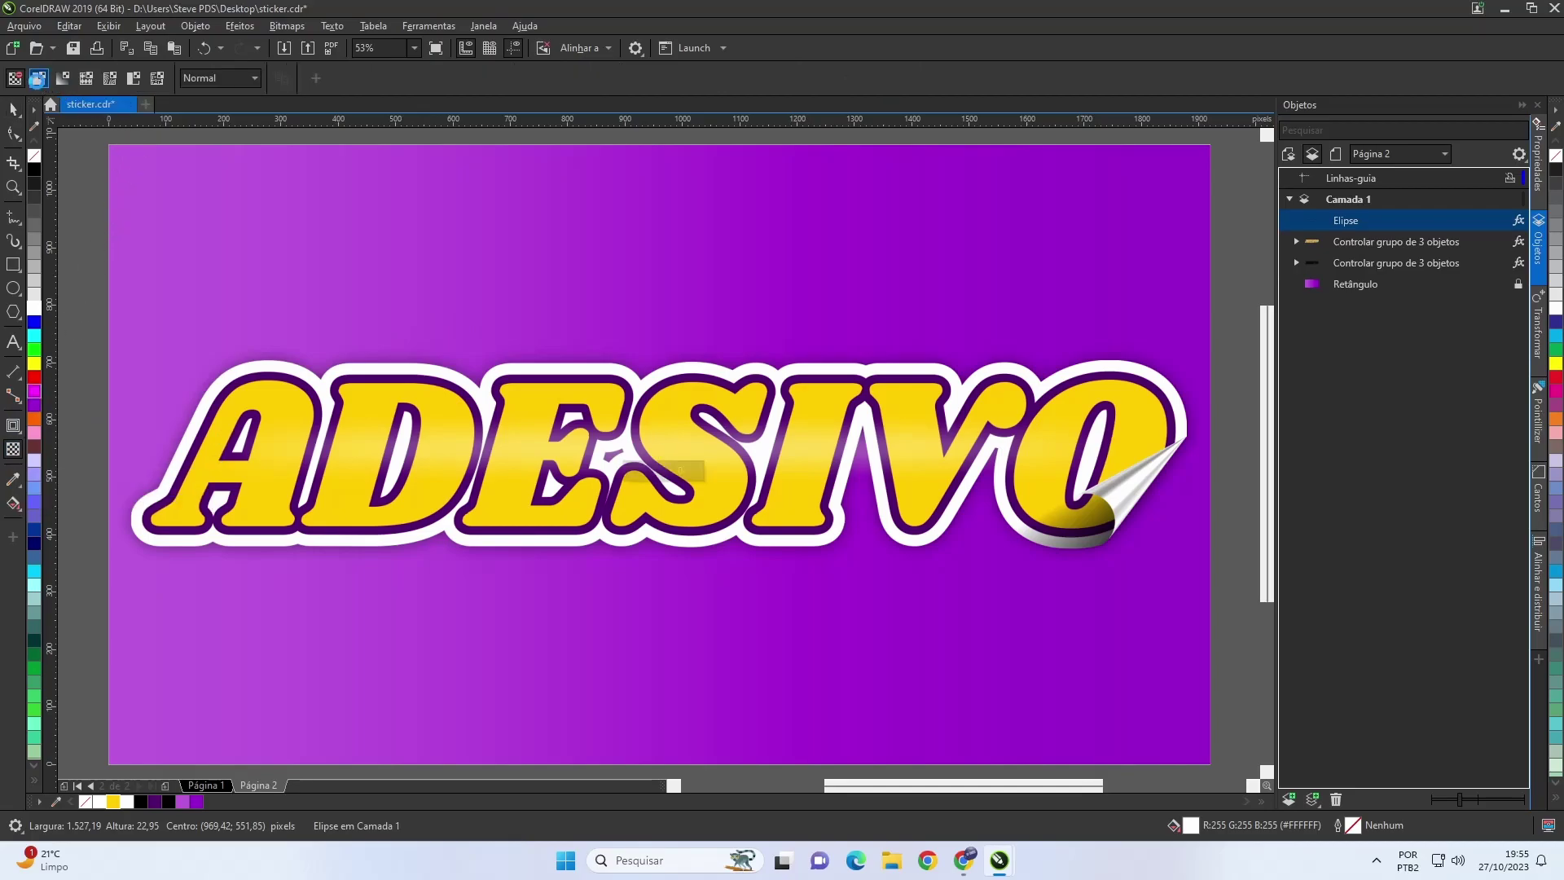
{"action": "double_click", "coordinate": [302, 78]}
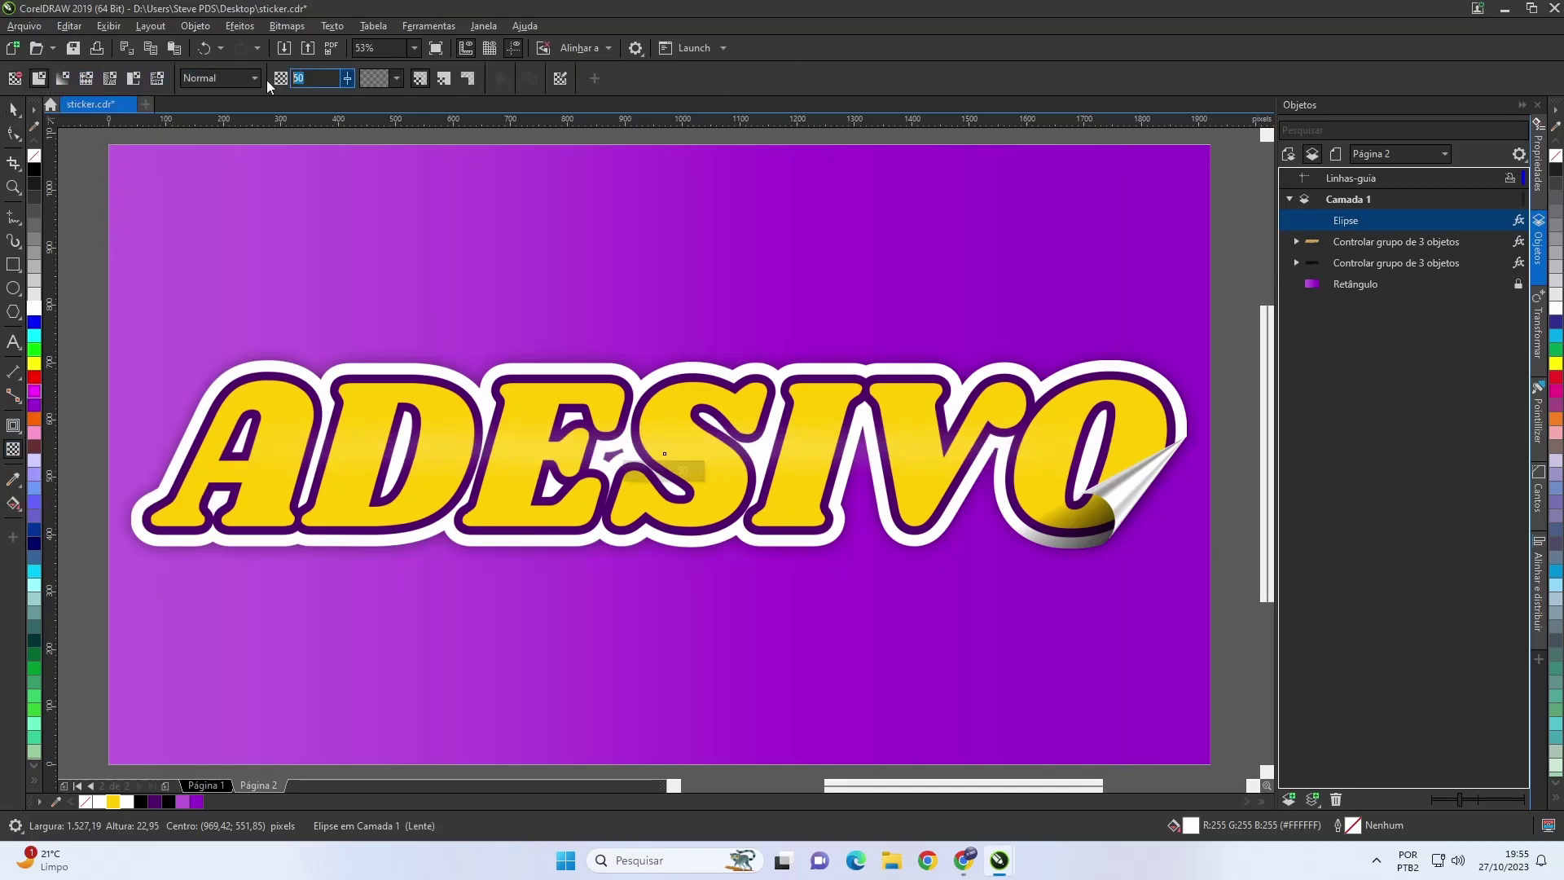
{"action": "key", "text": "Return"}
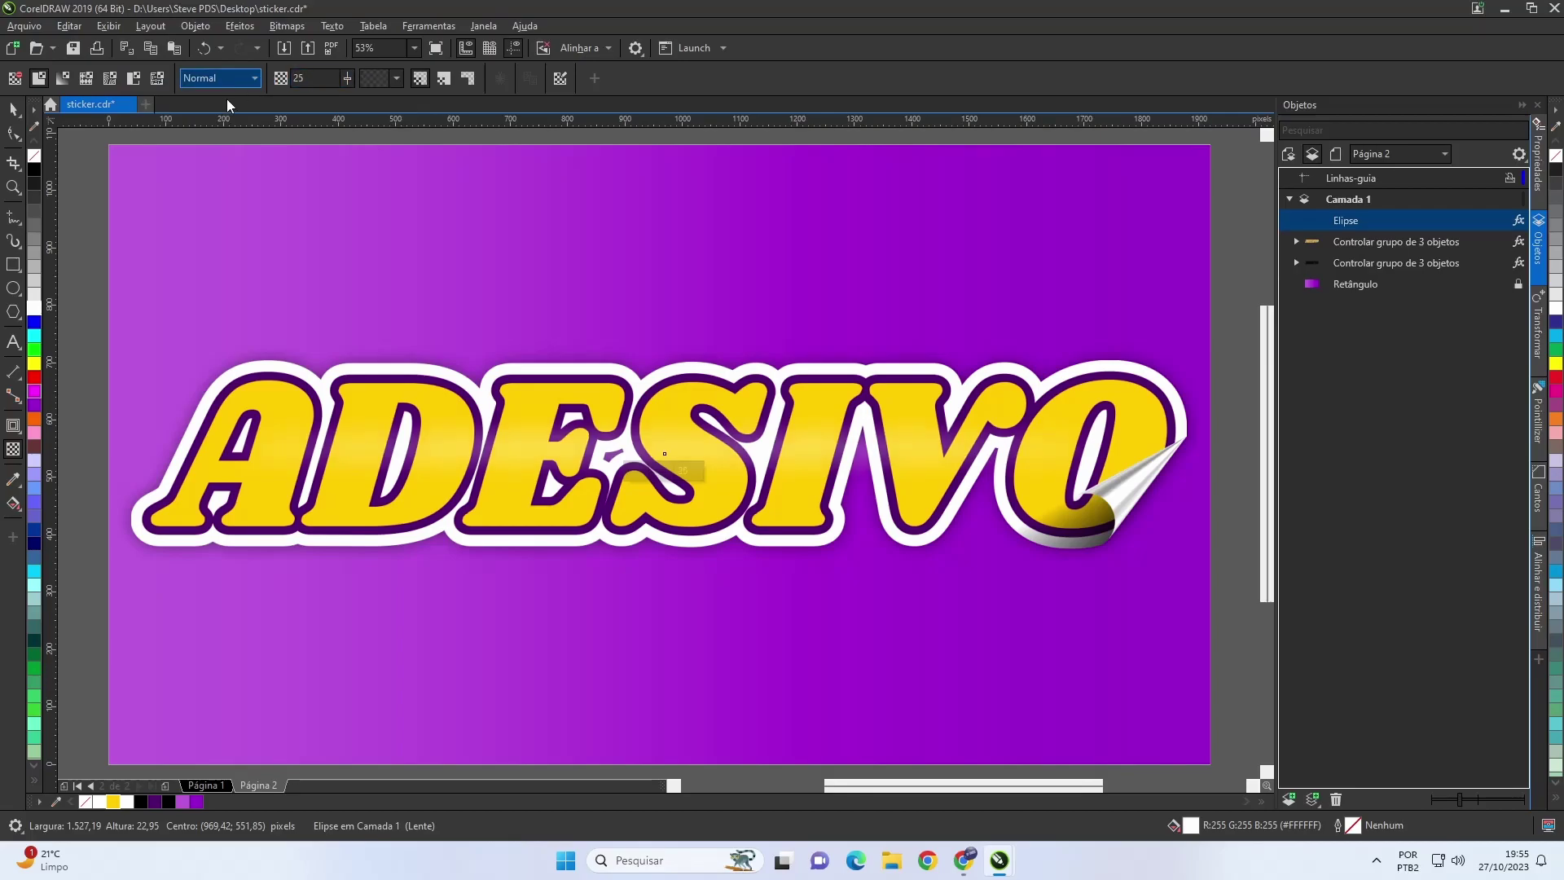
{"action": "left_click", "coordinate": [14, 110]}
{"action": "left_click", "coordinate": [74, 244]}
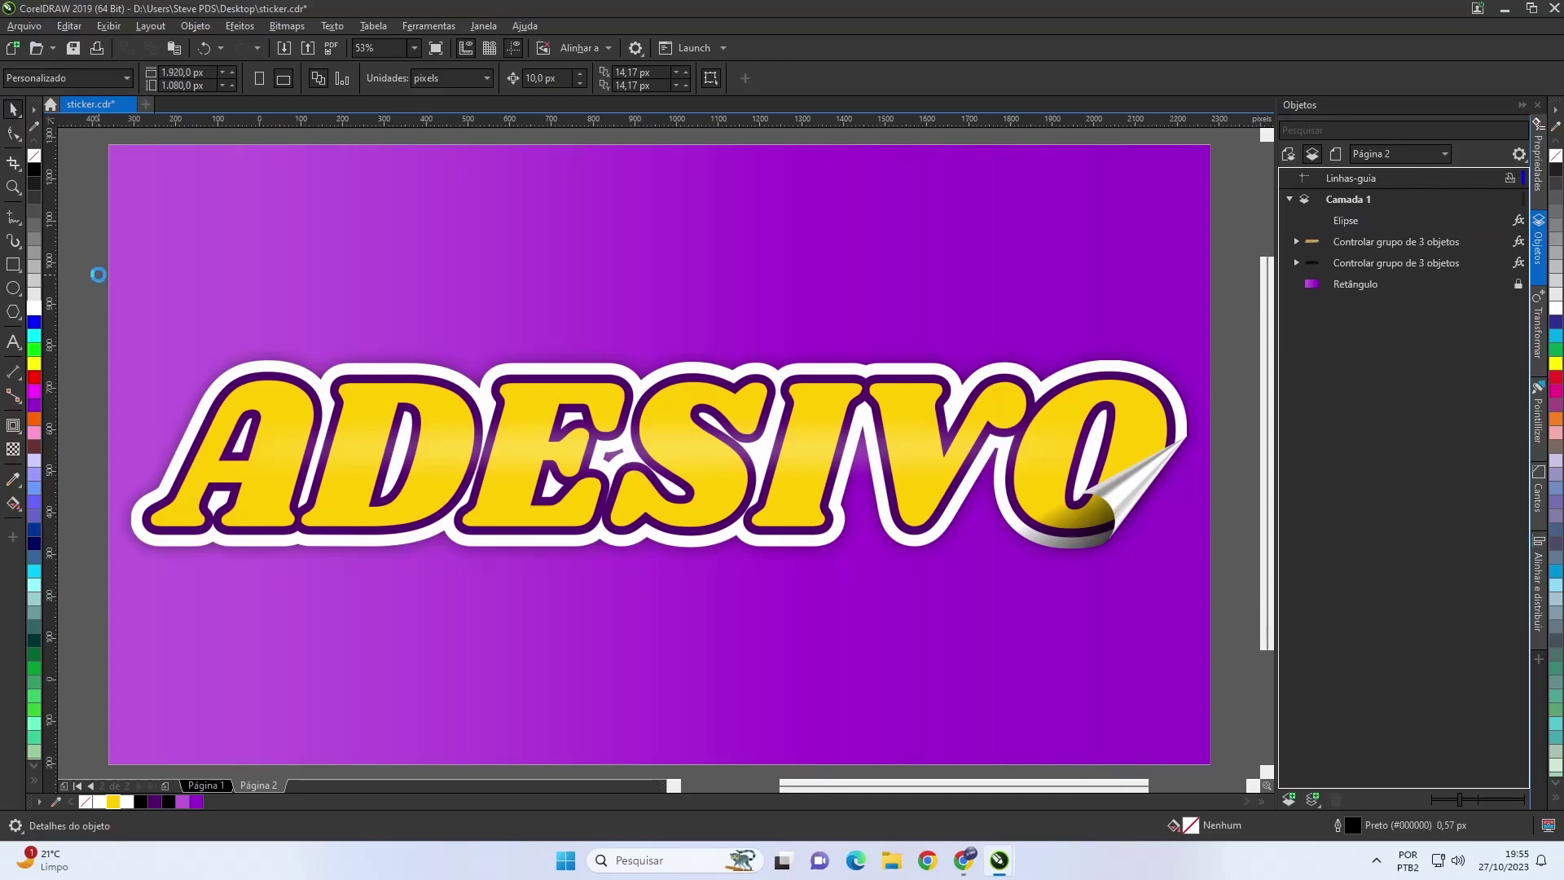
{"action": "key", "text": "F3"}
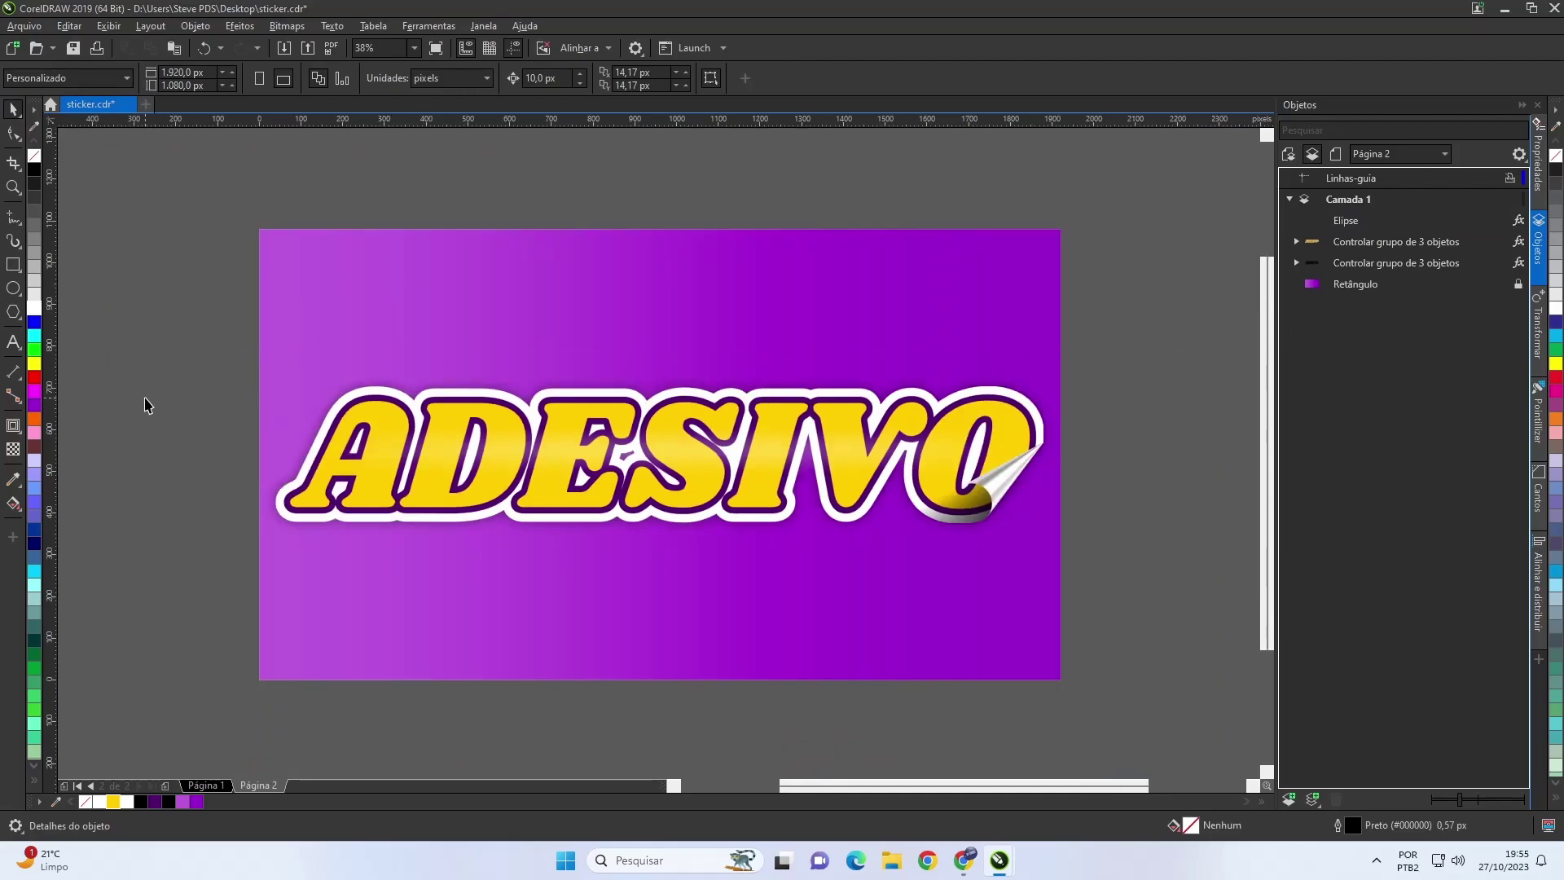